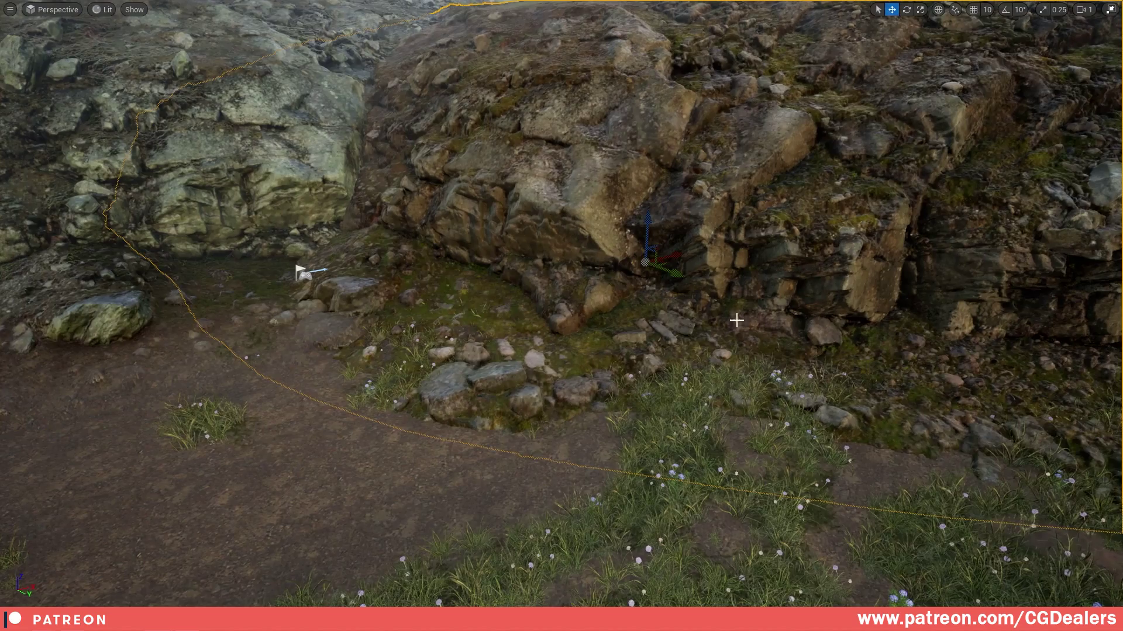
Step: Reposition the selected cliff rock along the edge of the dirt path and grass to test its blending
mouse_move(646, 228)
left_mouse_down()
mouse_move(645, 209)
mouse_move(652, 220)
left_mouse_up()
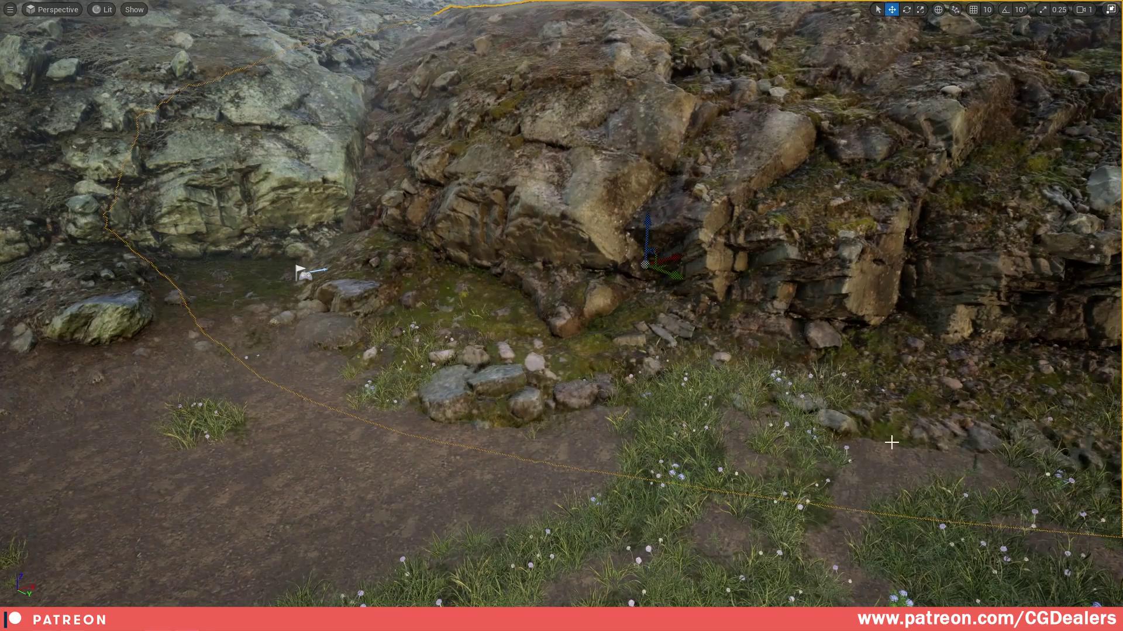
left_click_drag(673, 259, 623, 283)
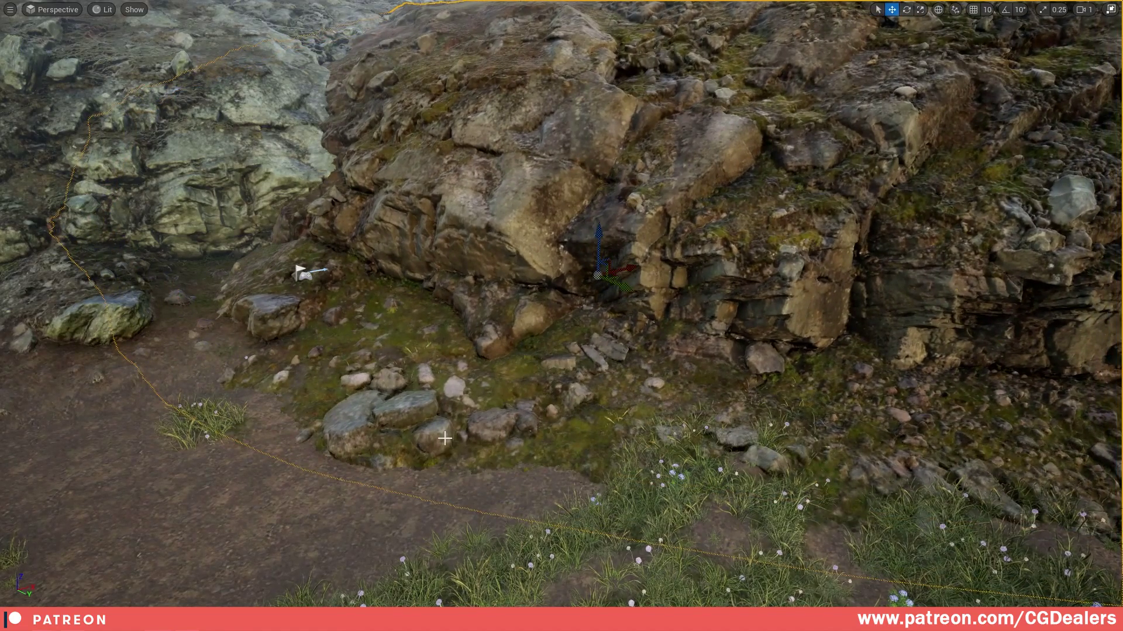
left_click_drag(597, 272, 680, 258)
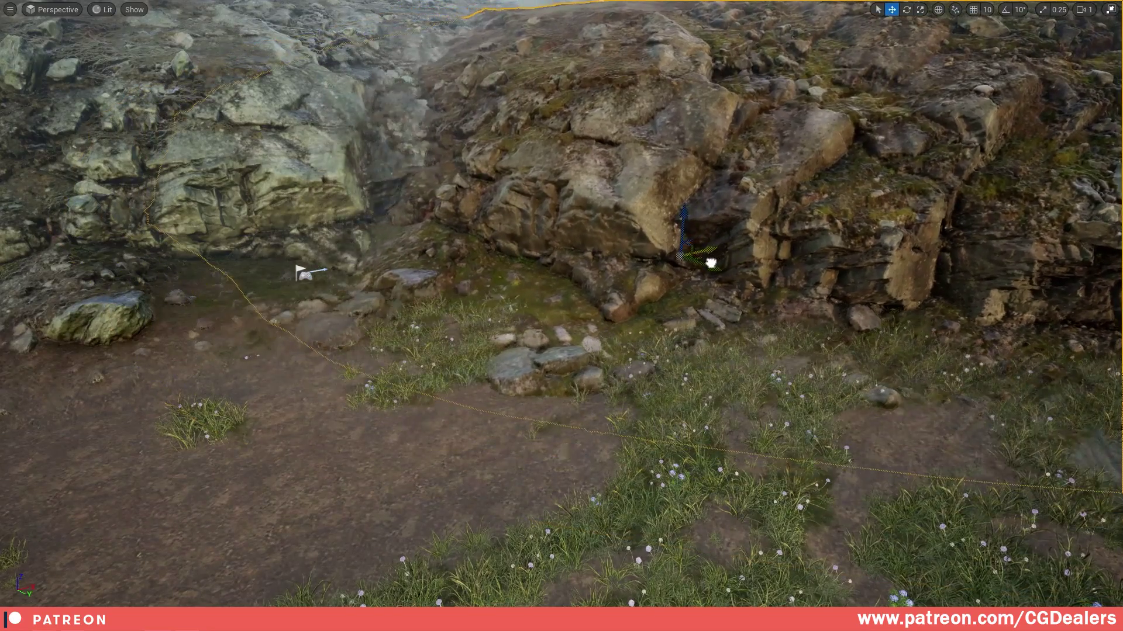
left_click(110, 121)
right_click_drag(438, 120, 363, 120)
left_click_drag(545, 199, 512, 209)
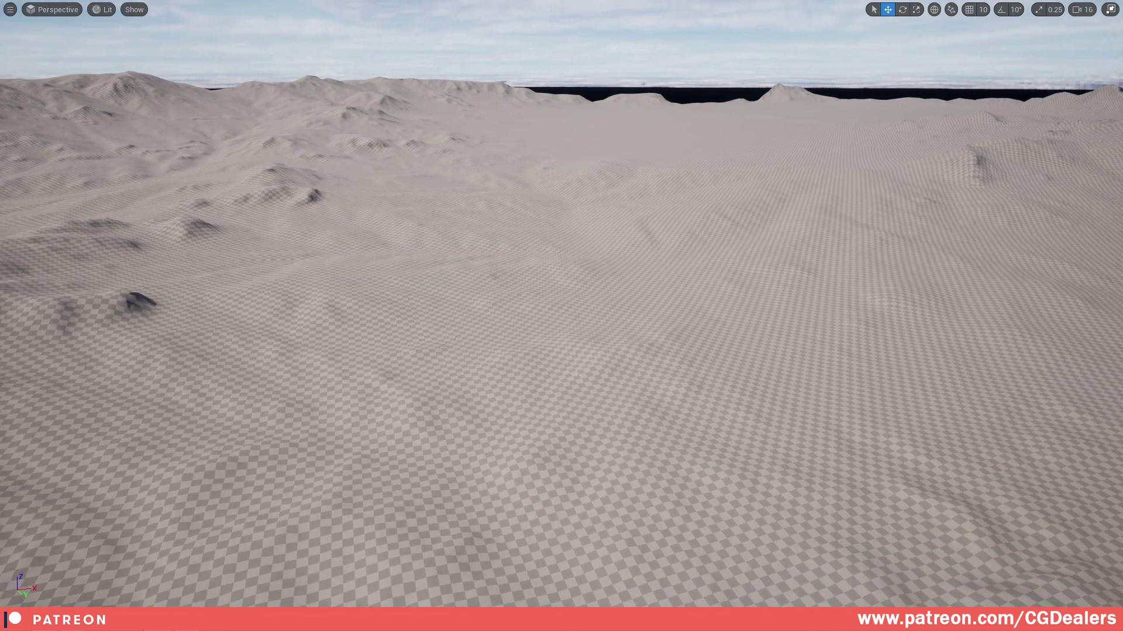
Step: Assign the MI_Landscape material instance as the Landscape's material and look over the grass and rock coverage
right_click_drag(562, 316, 621, 308)
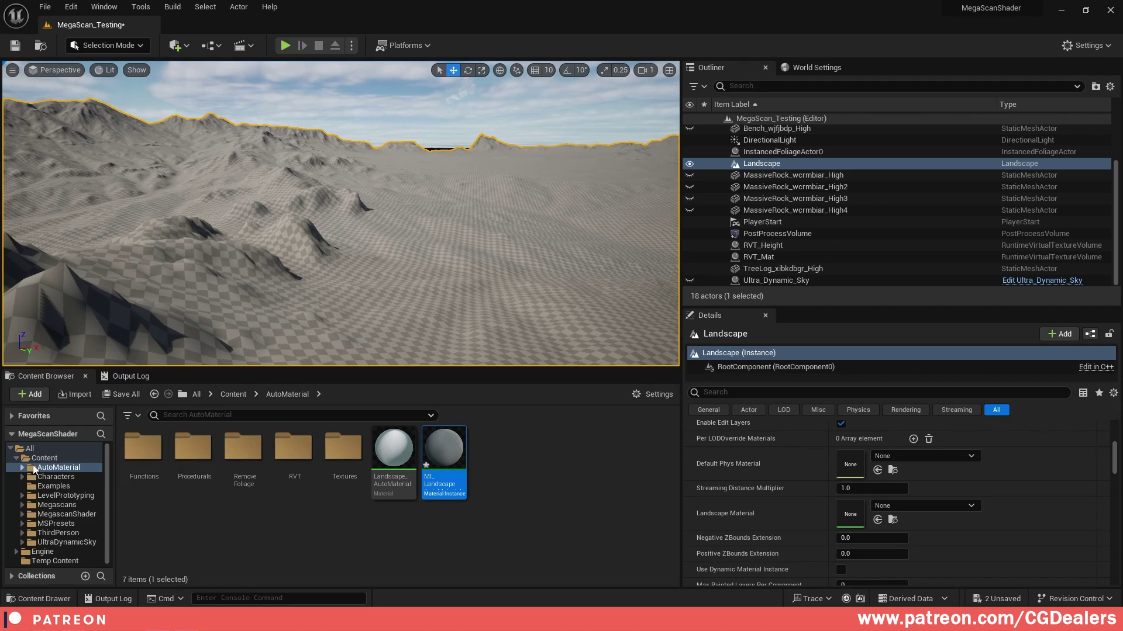
left_click_drag(457, 457, 852, 515)
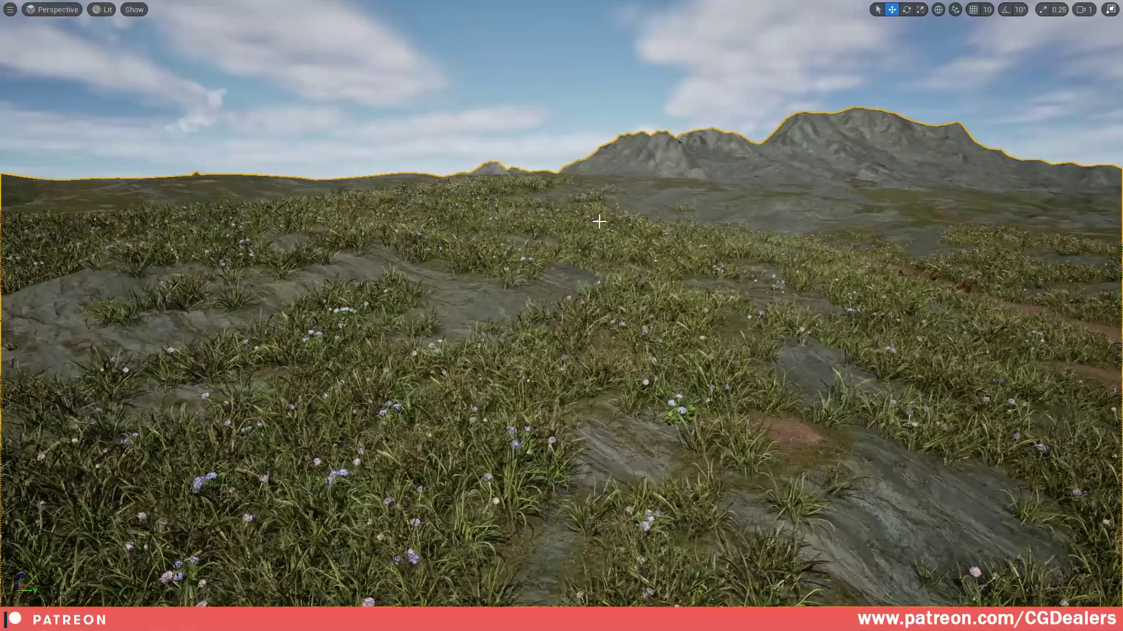
right_click_drag(599, 221, 552, 212)
key("d")
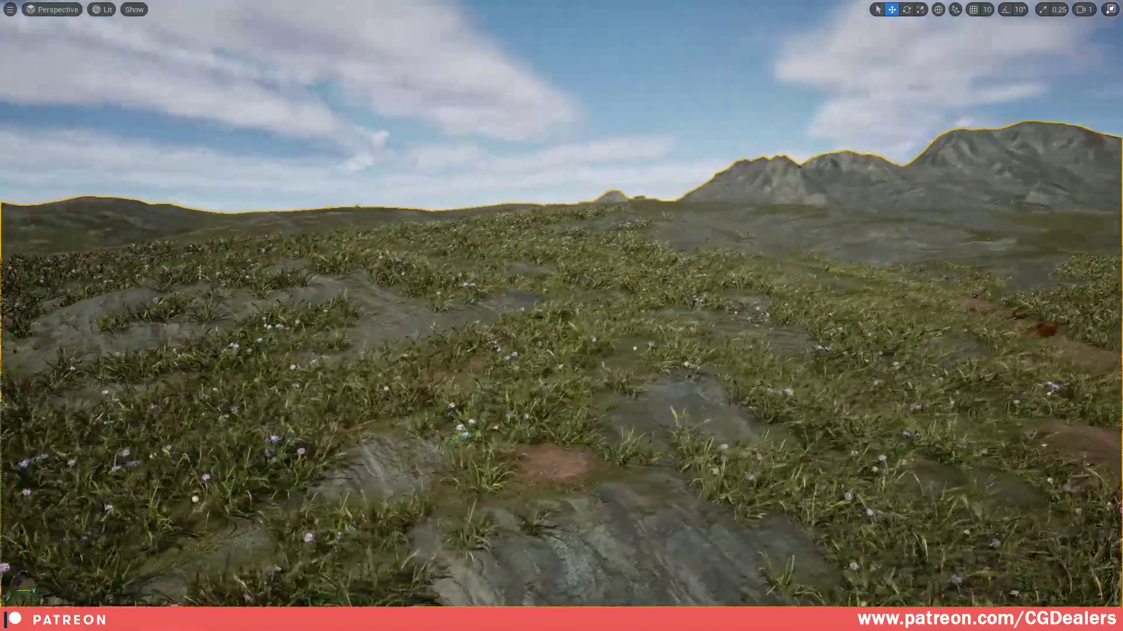
right_click_drag(552, 211, 509, 211)
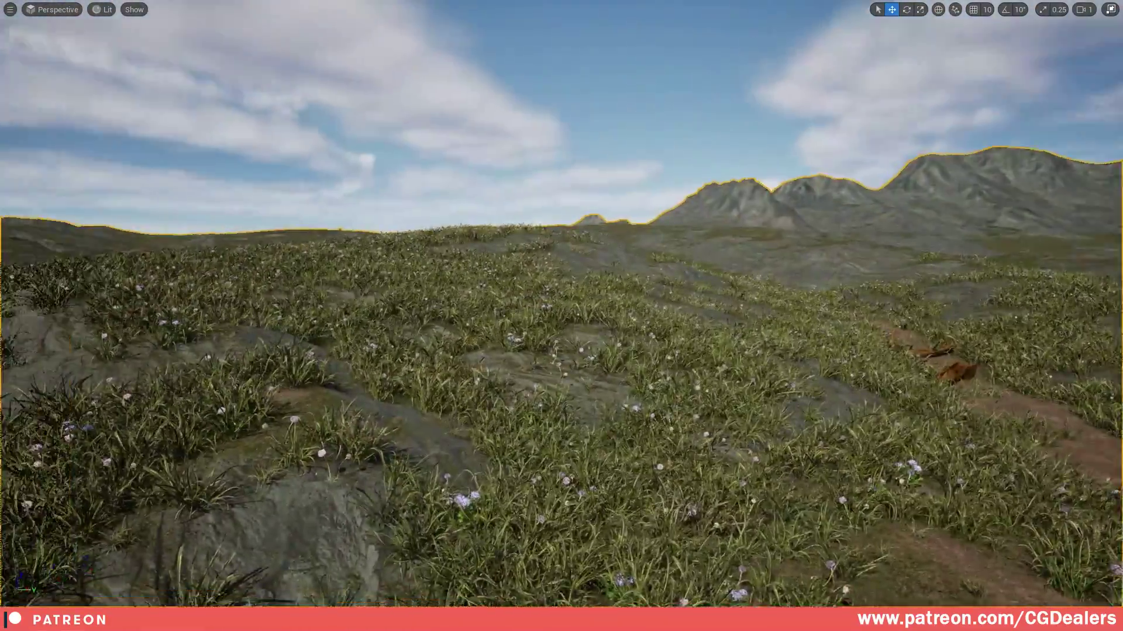
right_click_drag(562, 316, 502, 316)
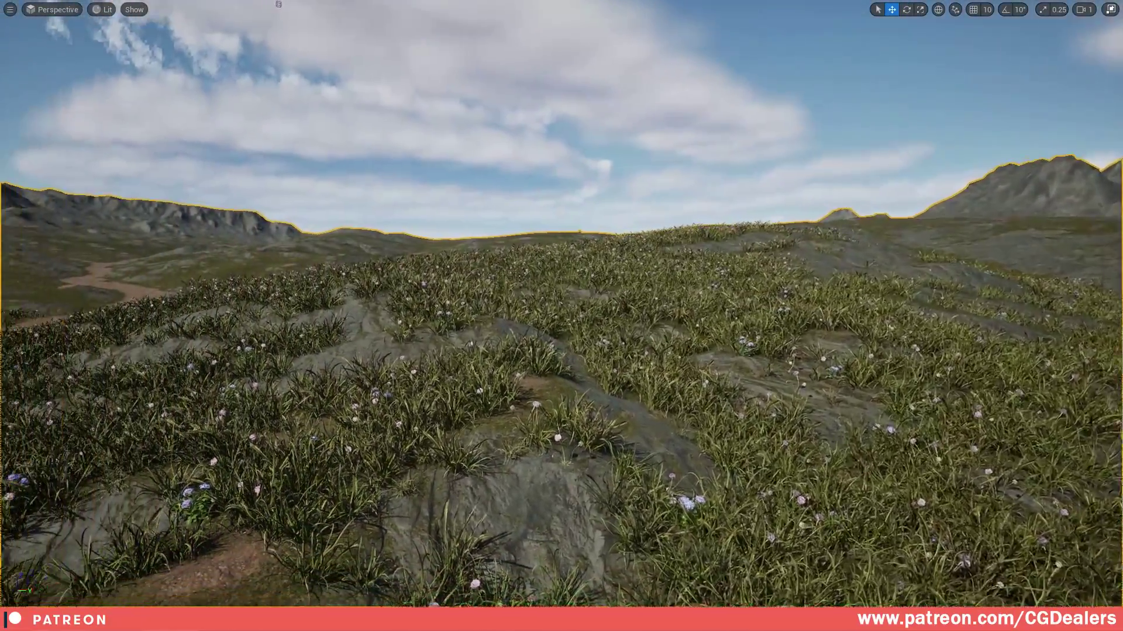
right_click_drag(558, 204, 614, 206)
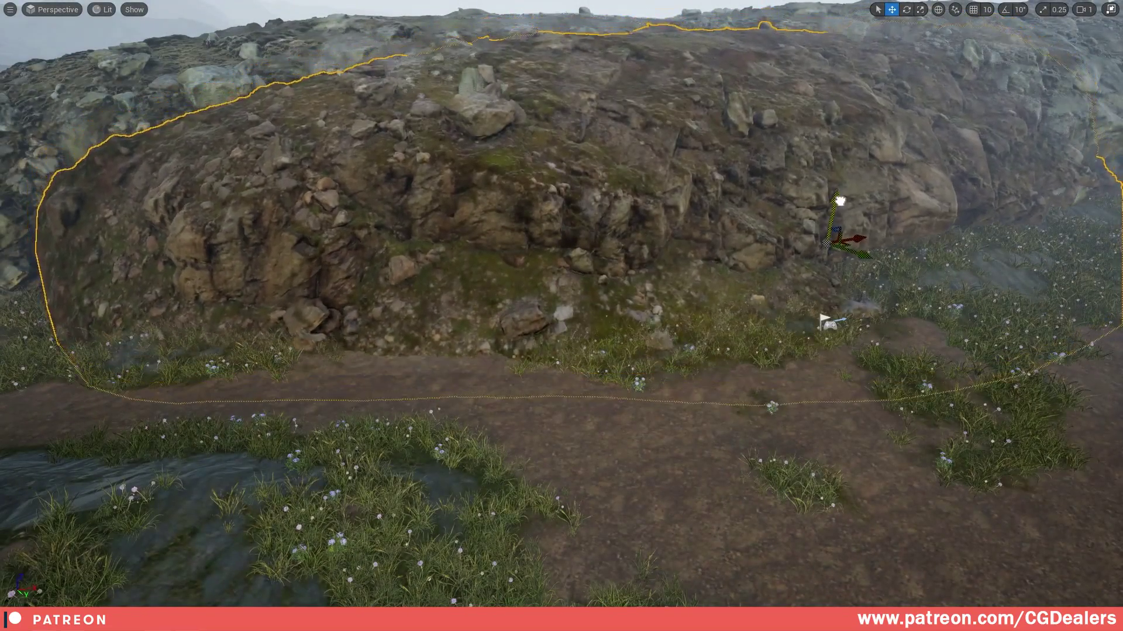
Step: Move the selected rock mound vertically and sideways over the dirt path and grass
left_click_drag(840, 206, 842, 199)
left_click_drag(855, 245, 924, 269)
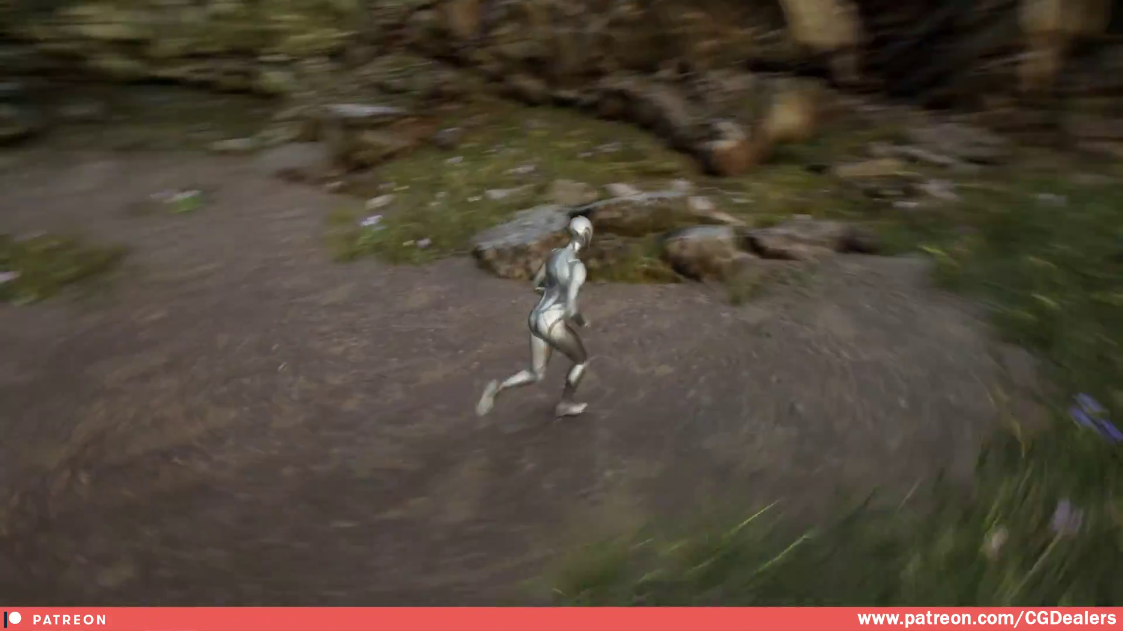
Step: Run the character around the dirt path, grass and rocks to examine the terrain in play
key("w")
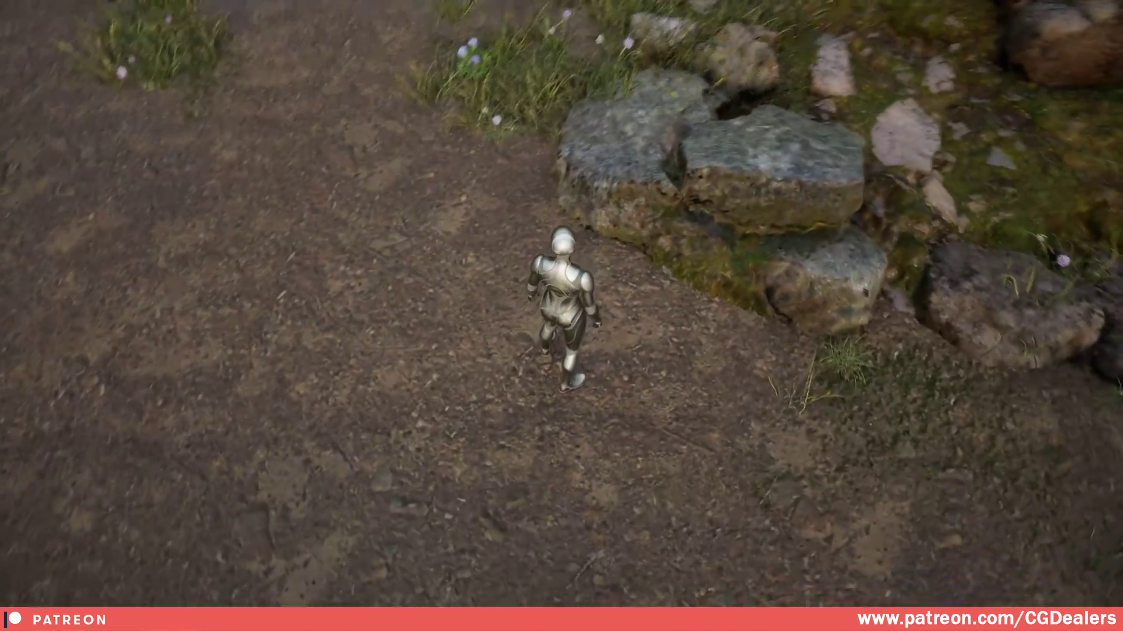
key("a")
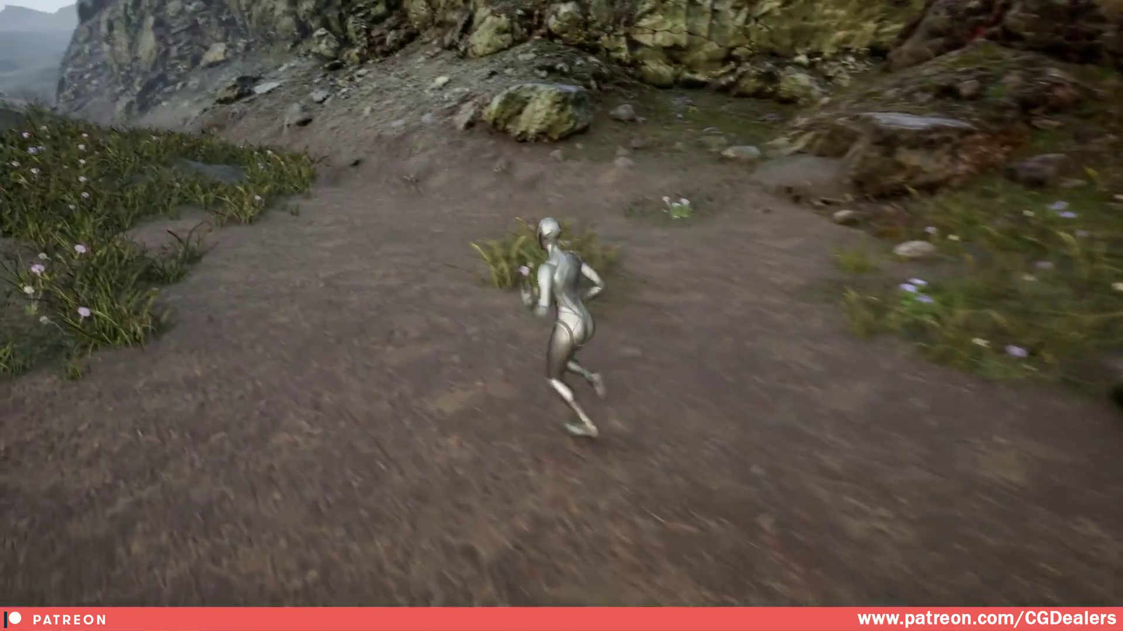
key("w")
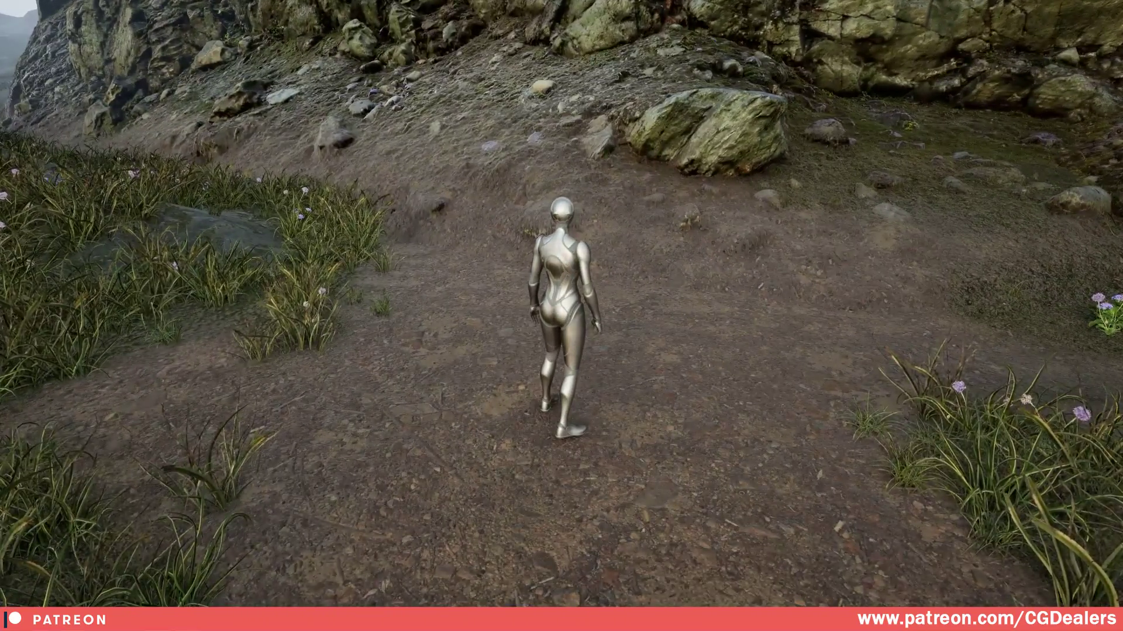
key("s")
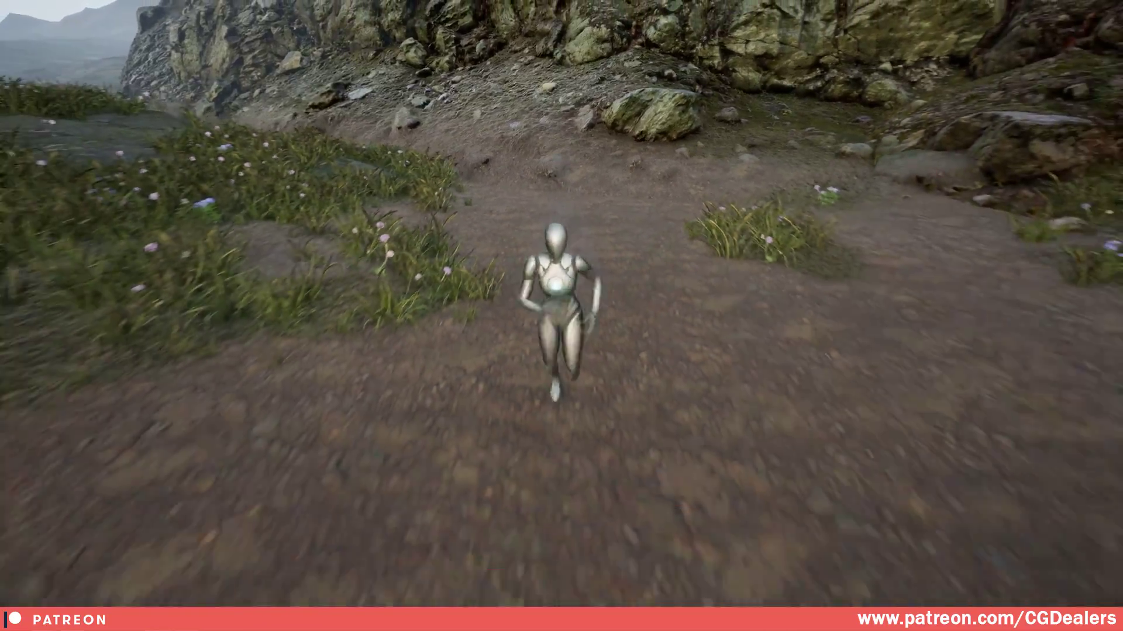
key("d")
key("F11")
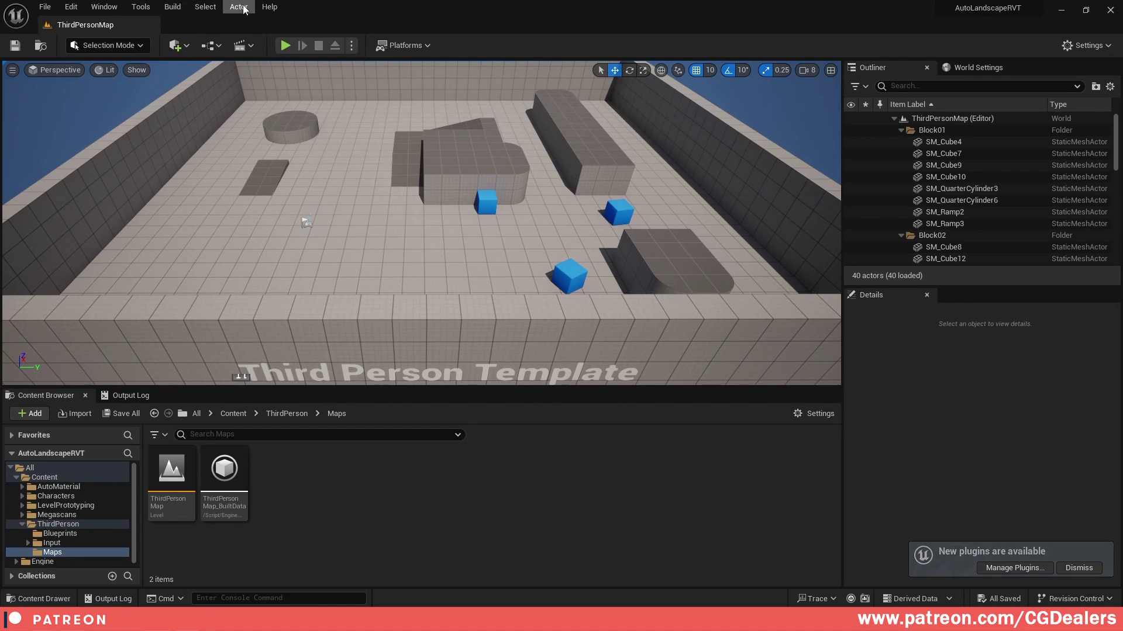
Step: Enable virtual texture support in the project settings, restart the editor to apply it and close the settings
left_click(71, 7)
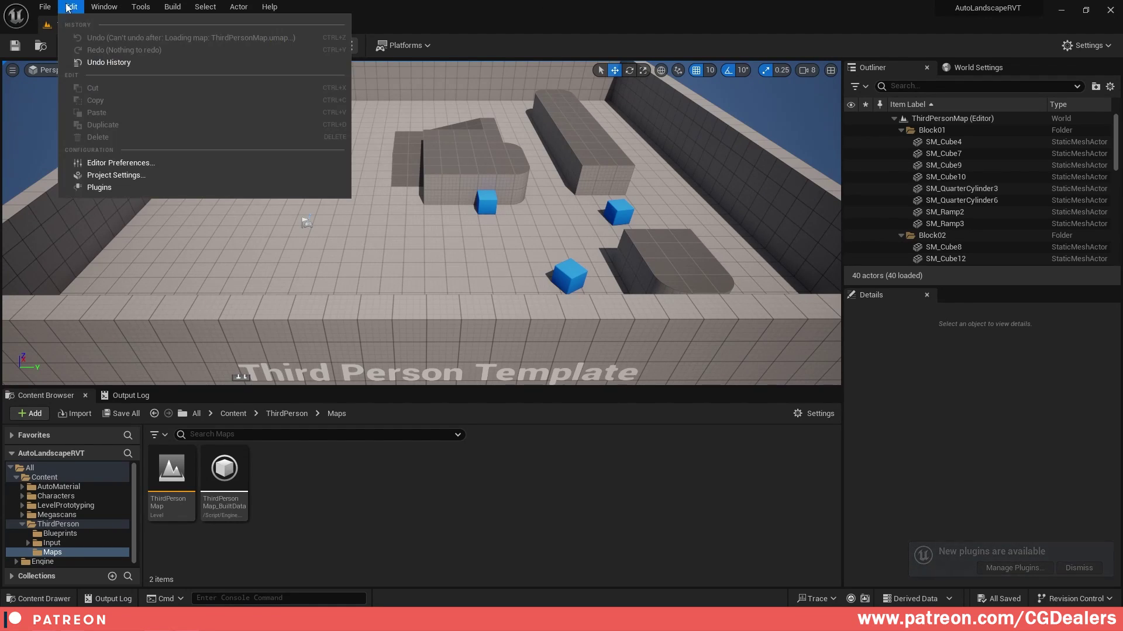
left_click(107, 174)
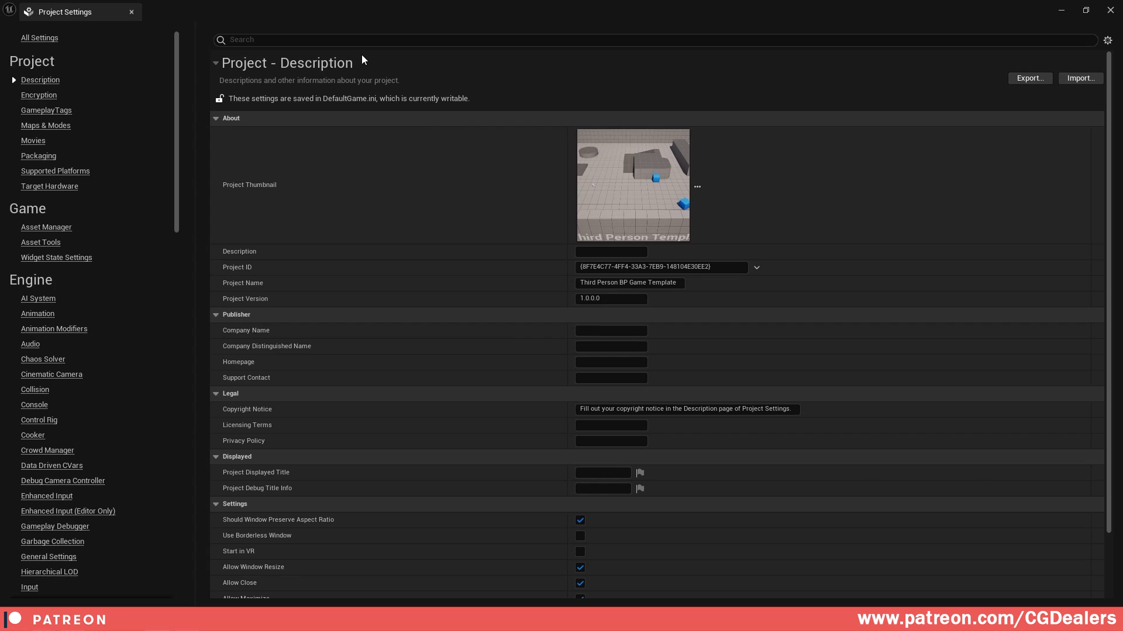
left_click(364, 41)
type("virtual texture")
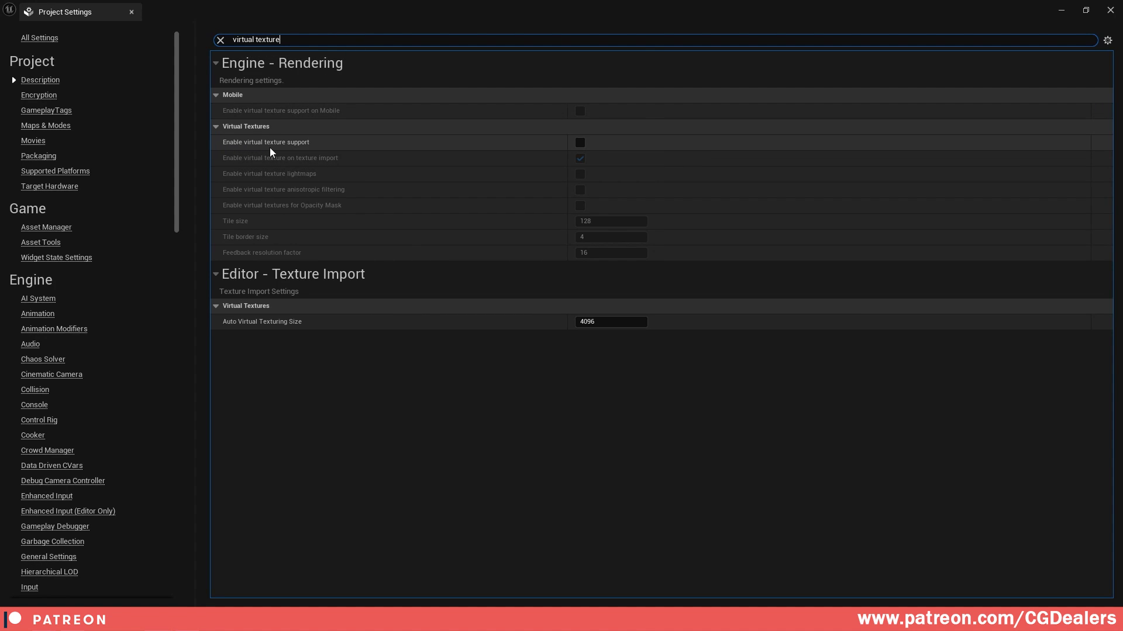
left_click(580, 143)
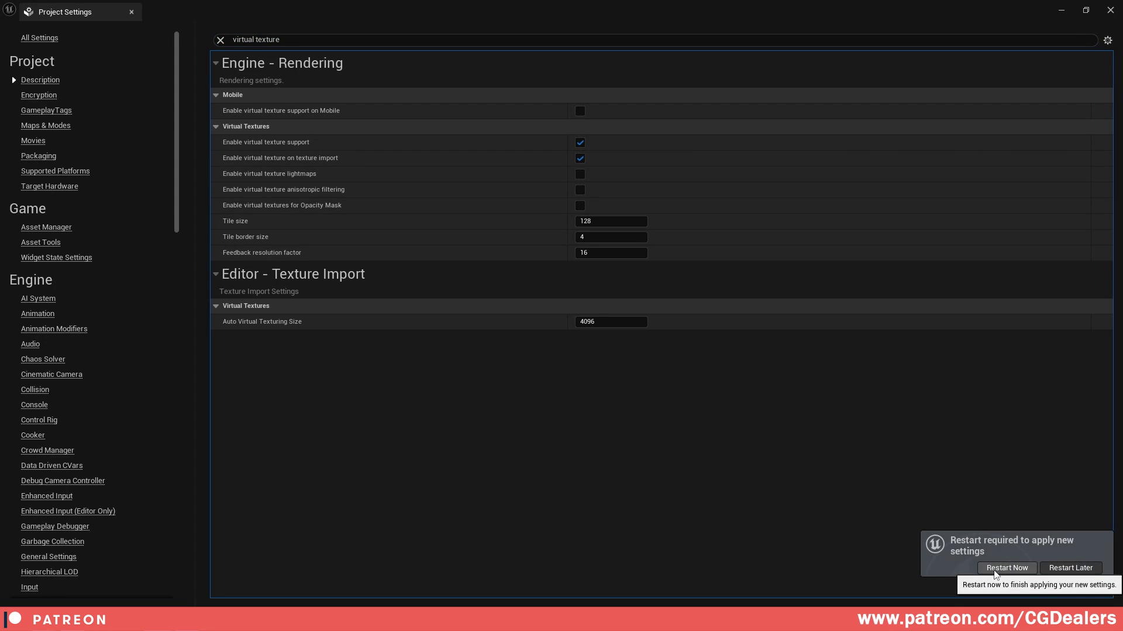
left_click(995, 570)
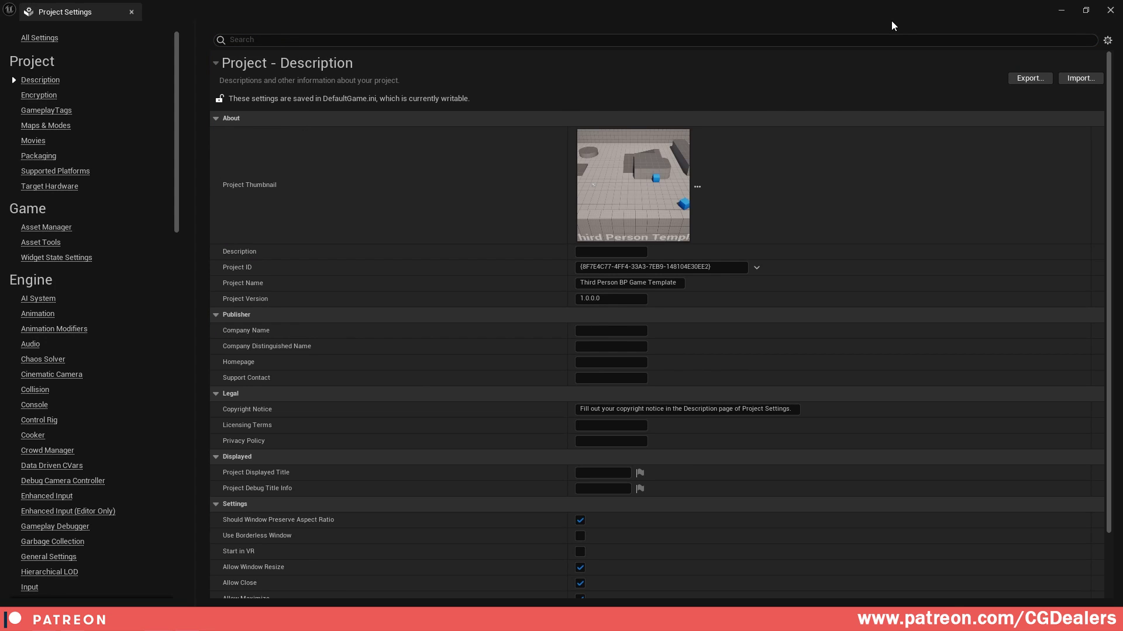
left_click(1110, 10)
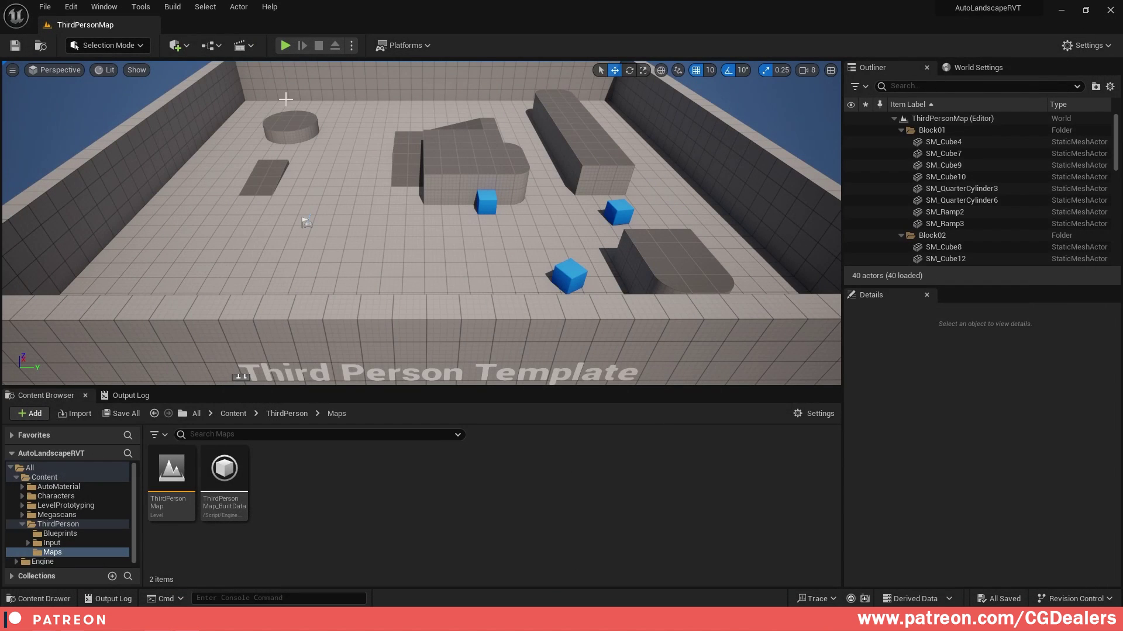
Step: Create a new level from the Basic template and delete its Floor mesh
left_click(46, 7)
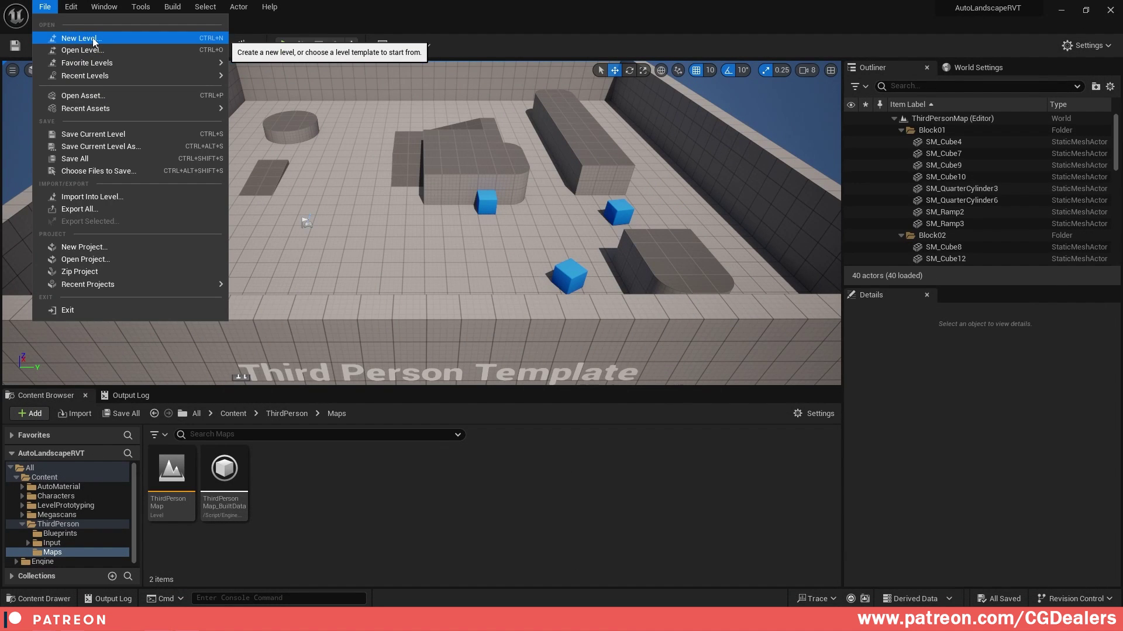
left_click(71, 38)
left_click(571, 261)
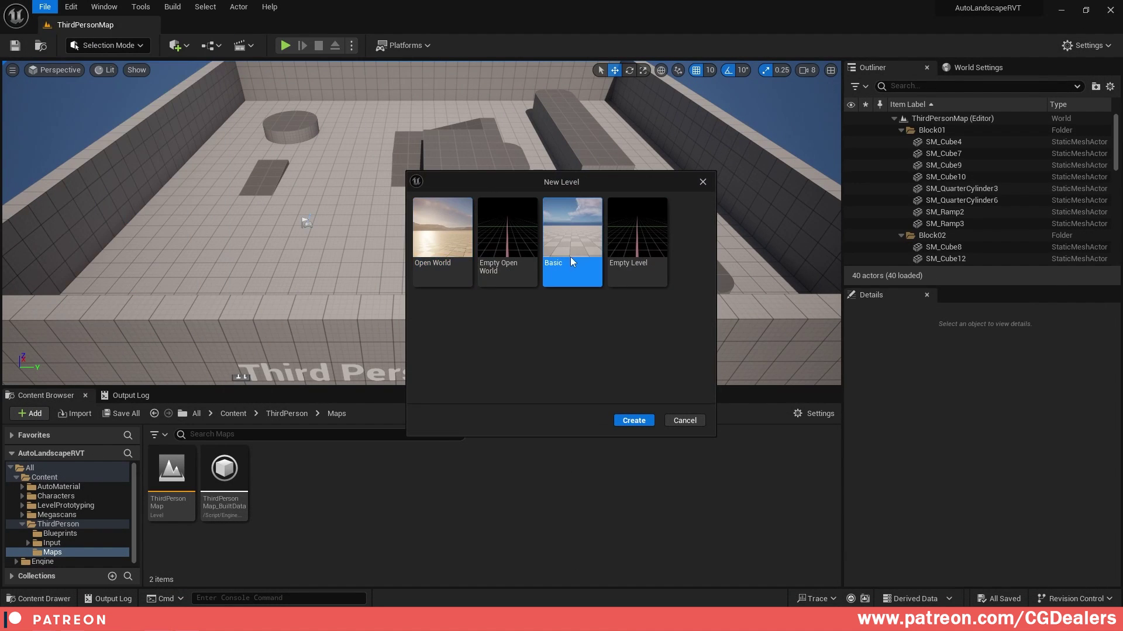
left_click(633, 421)
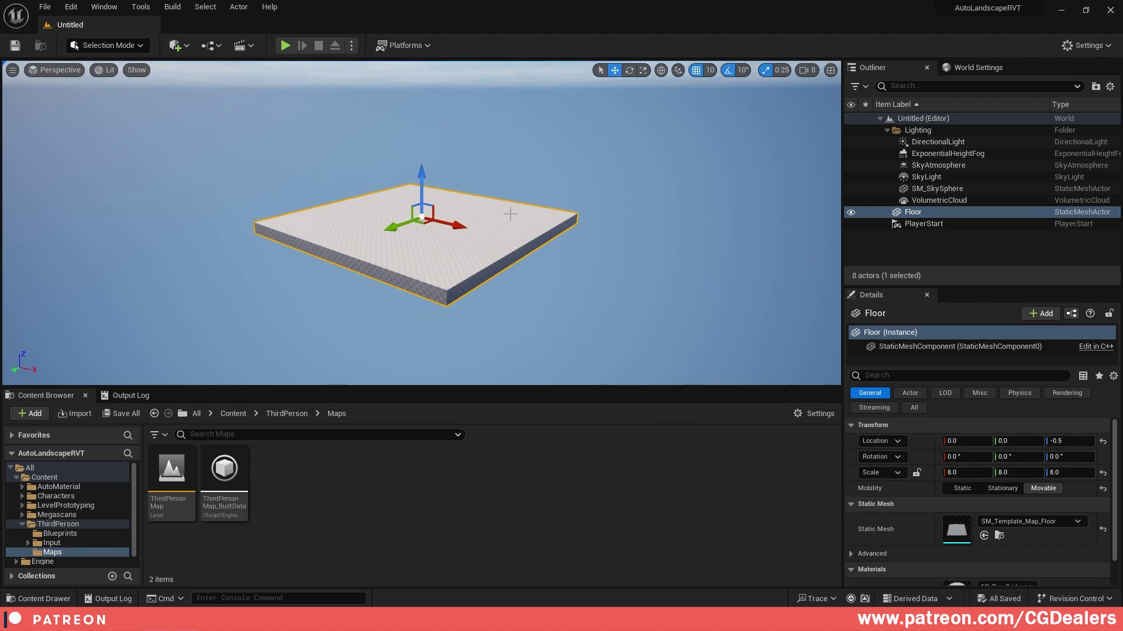
left_click(908, 216)
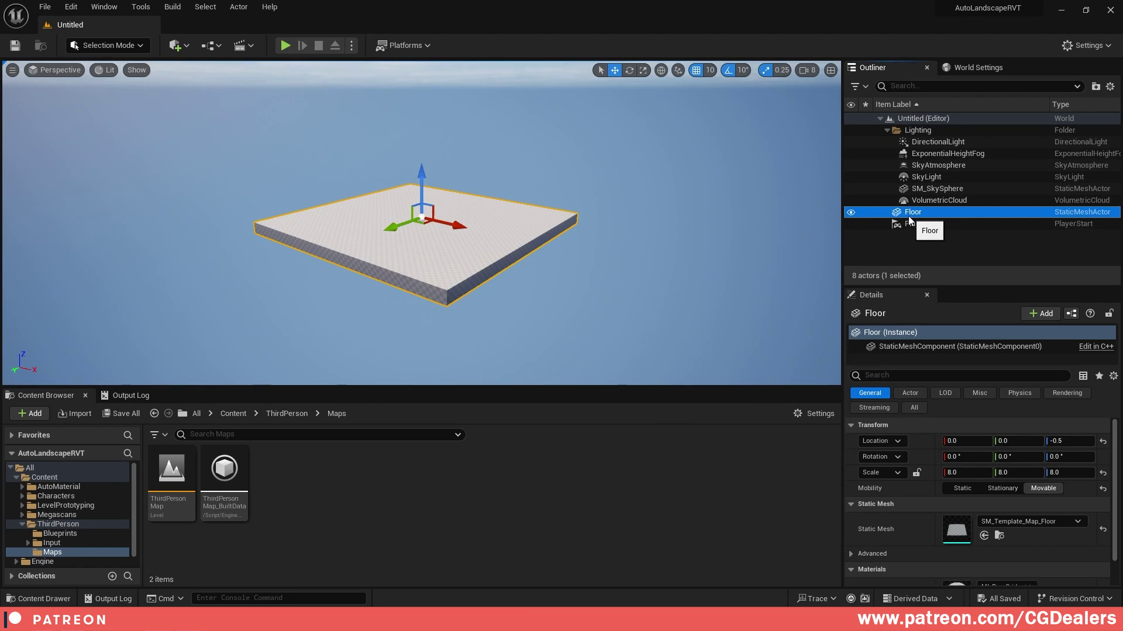
key("Delete")
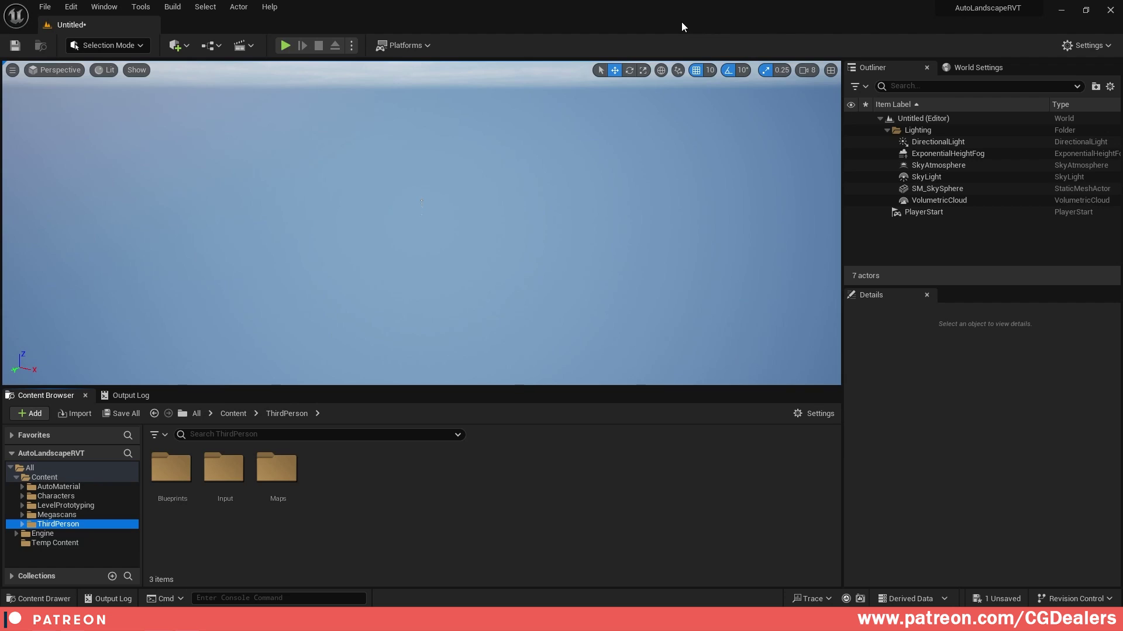
Step: Create a landscape by importing the heightmap file MyWorld.png, keeping the default scale
left_click(80, 46)
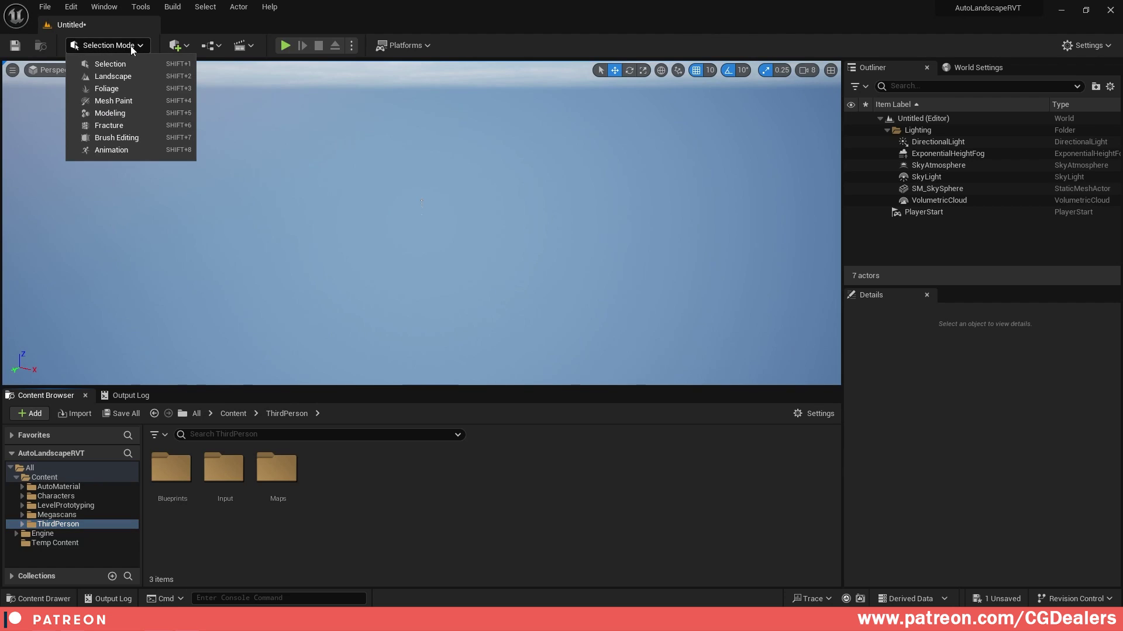
left_click(115, 75)
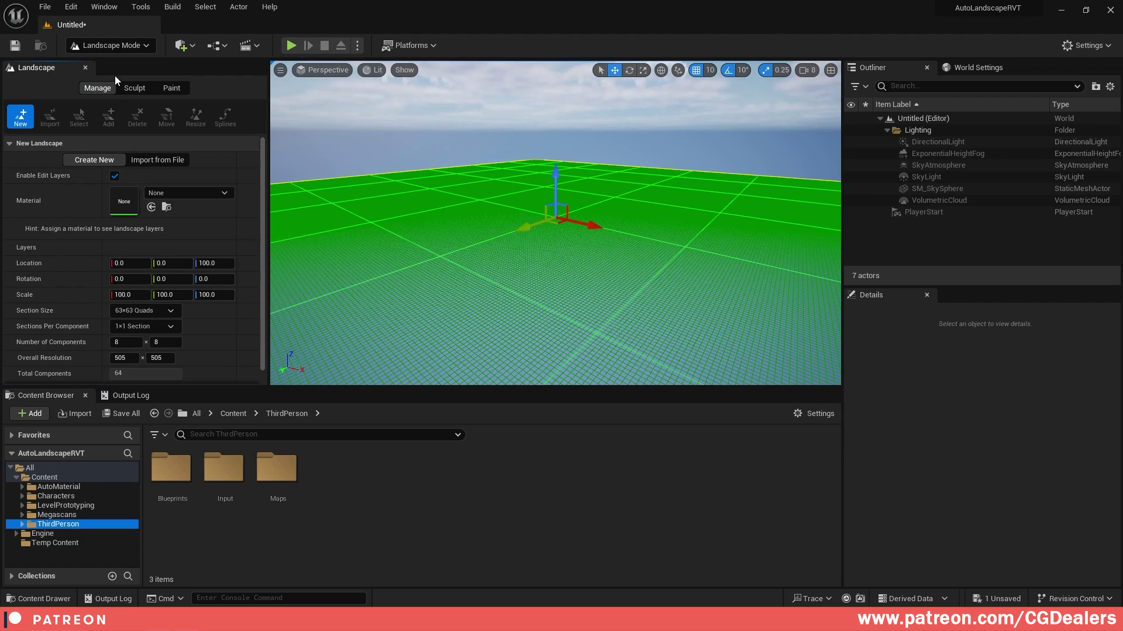
left_click(163, 164)
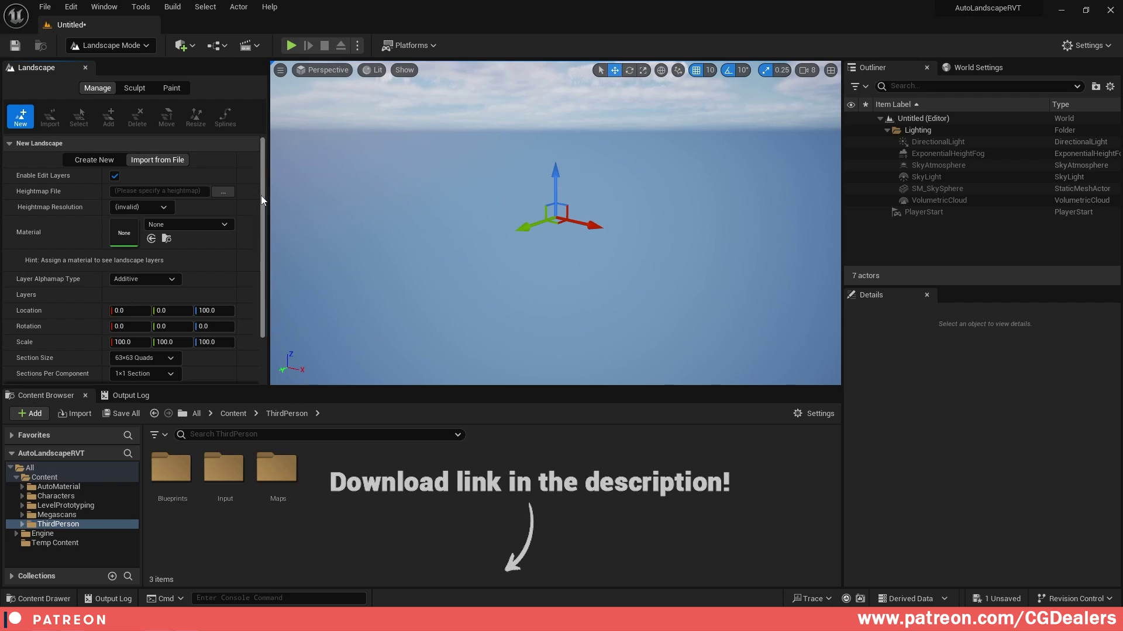
left_click(220, 194)
left_click(165, 122)
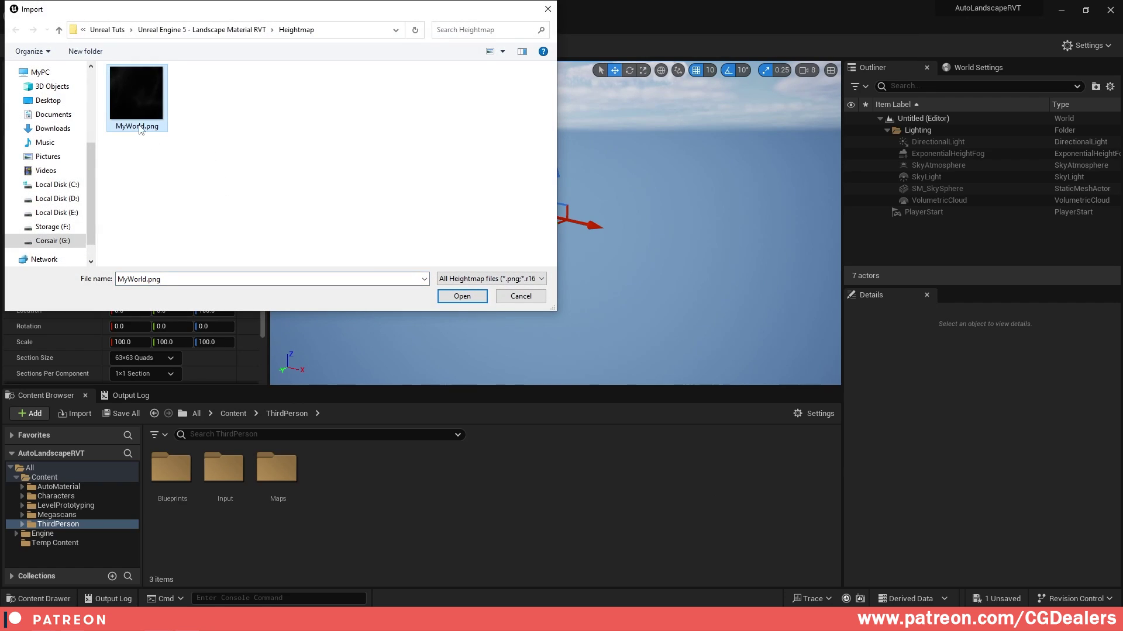
left_click(462, 296)
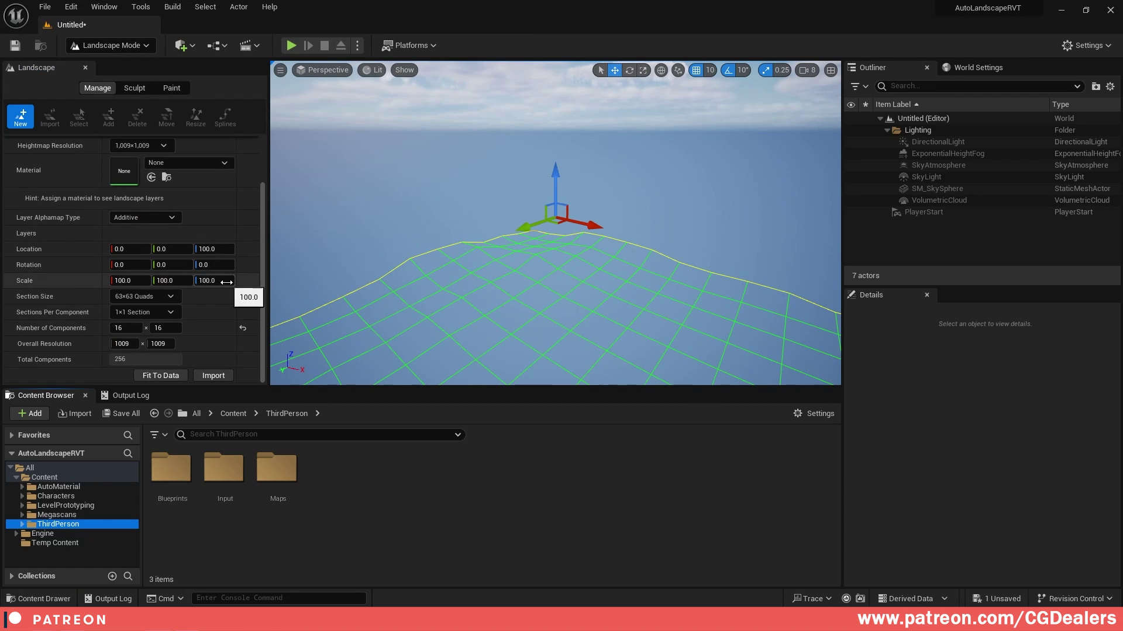
left_click(212, 375)
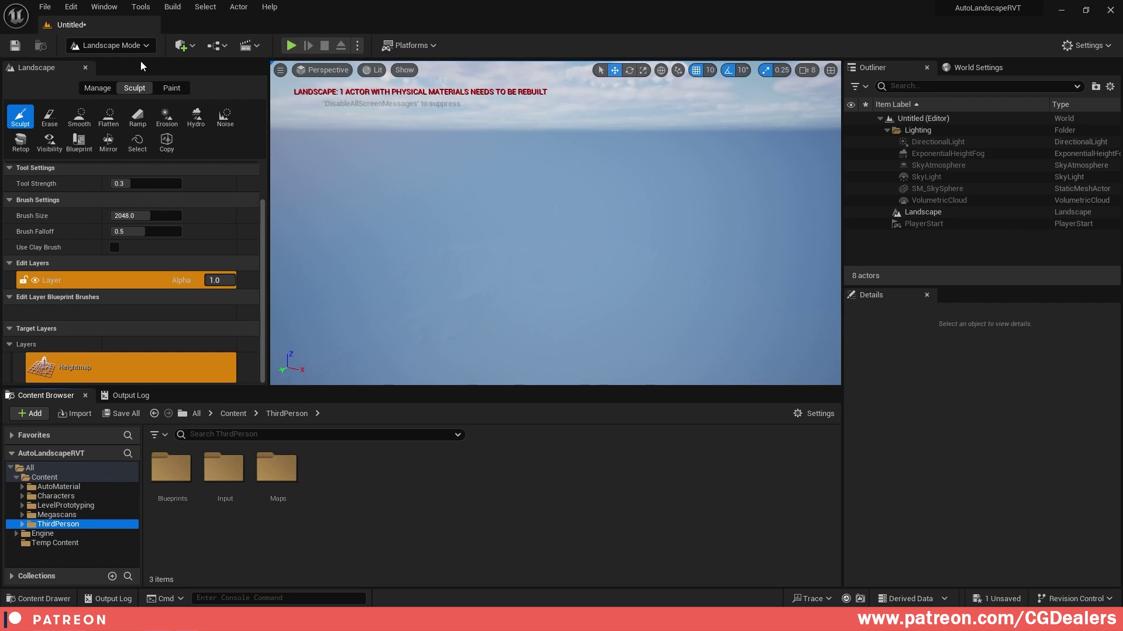
Step: Return to Selection mode and hide the ExponentialHeightFog actor in the level
left_click(120, 44)
left_click(106, 59)
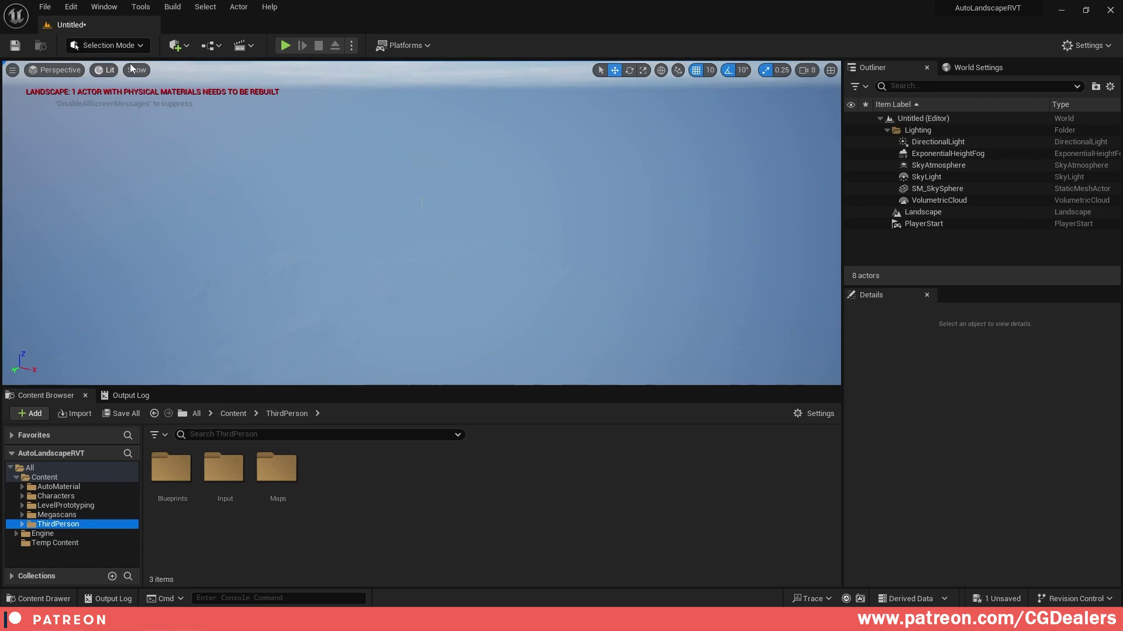
left_click(851, 154)
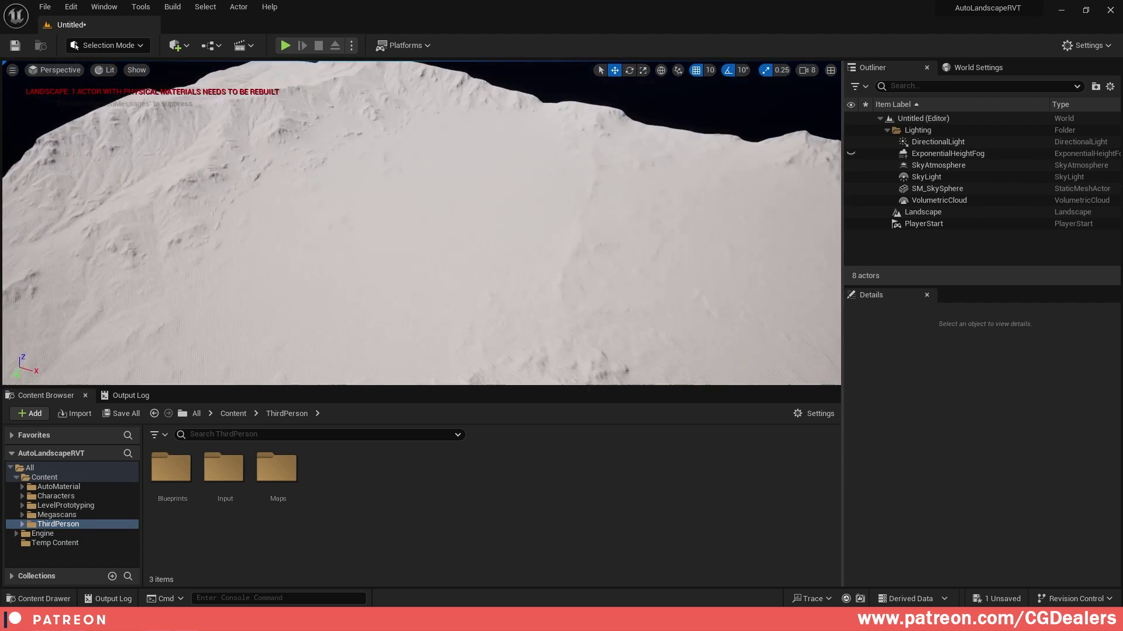
Step: Raise the viewport camera speed to 16 and fly over the landscape to inspect its terrain
left_click(807, 69)
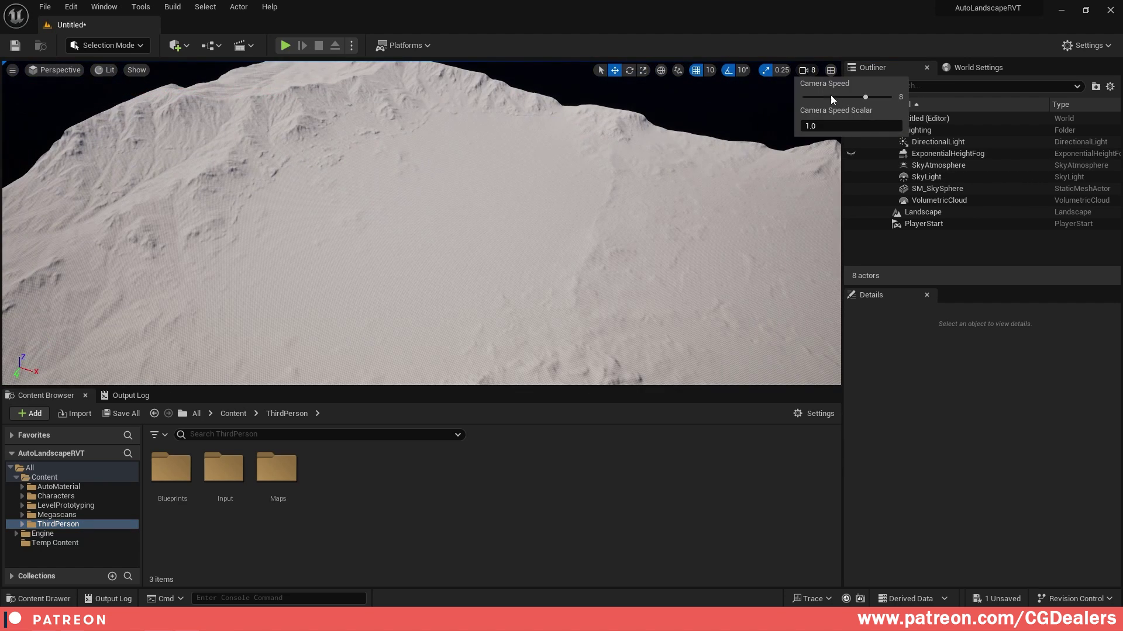
left_click(878, 100)
right_click_drag(701, 176, 573, 193)
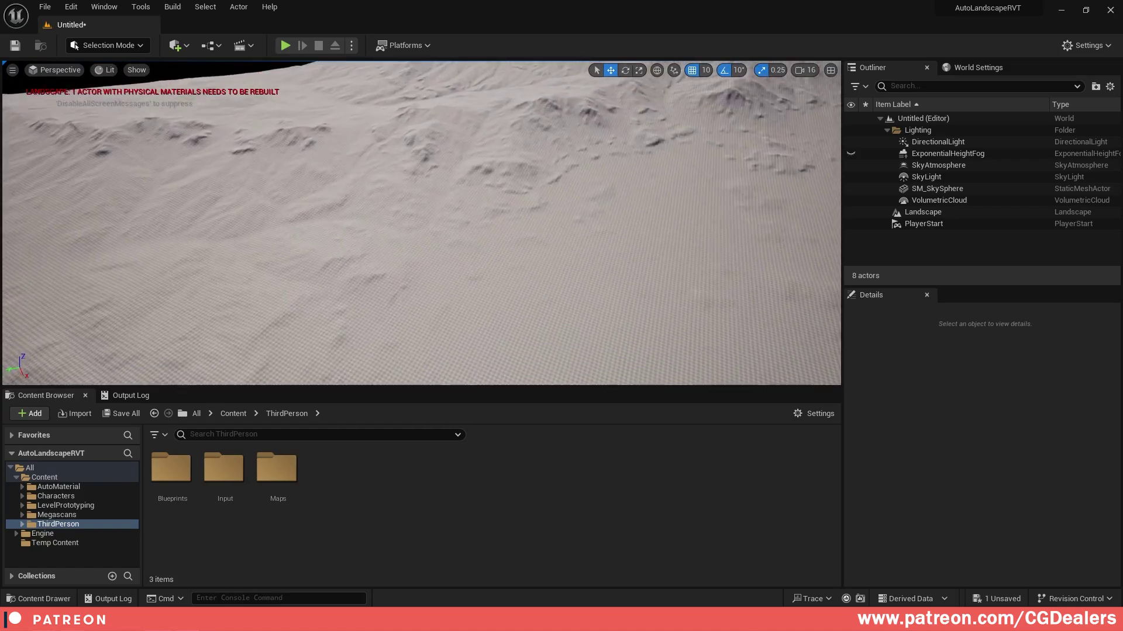
right_click_drag(619, 234, 620, 213)
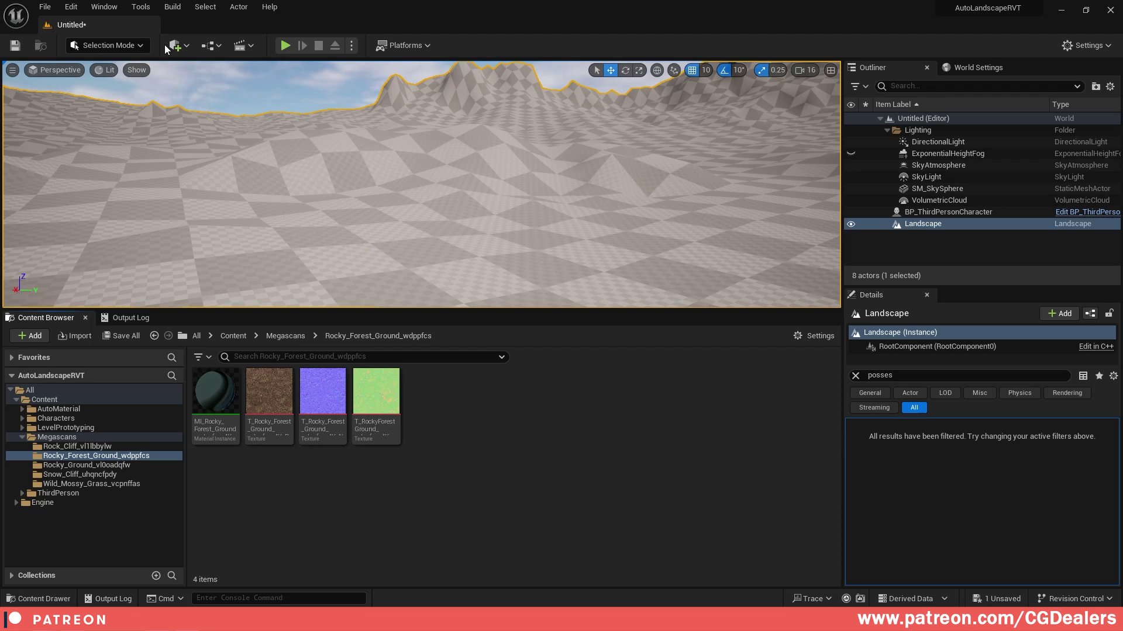
Step: Copy the asset ID suffix from the Megascans folder name Rock_Cliff_vl1lbbylw, leaving the folder name as it is
left_click(39, 449)
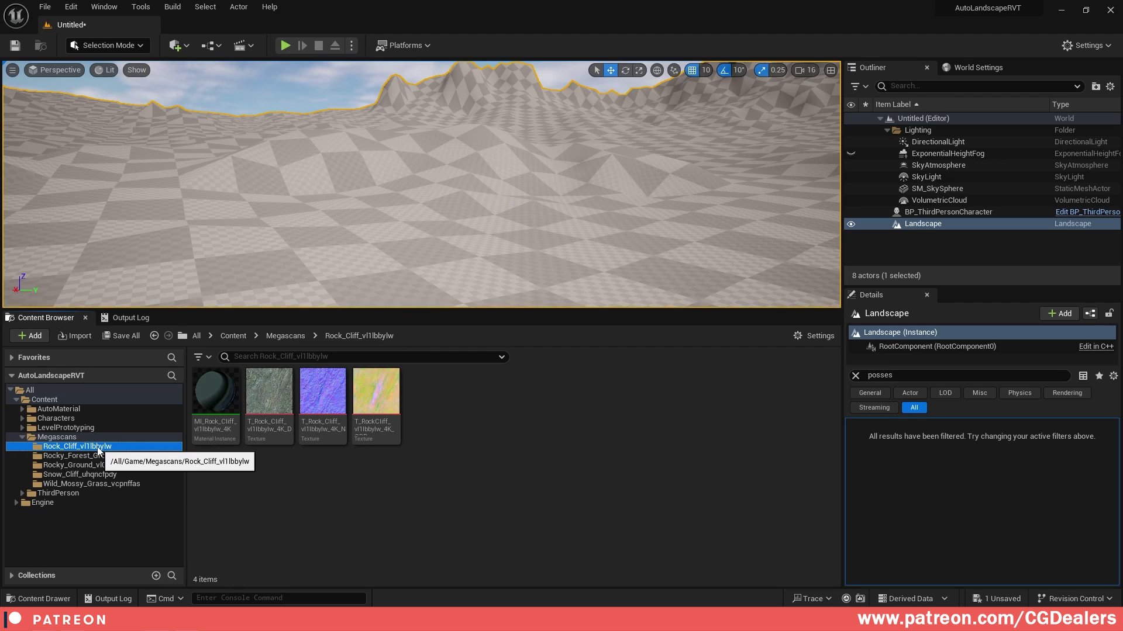
left_click(78, 449)
left_click_drag(85, 448, 116, 449)
key("ctrl+c")
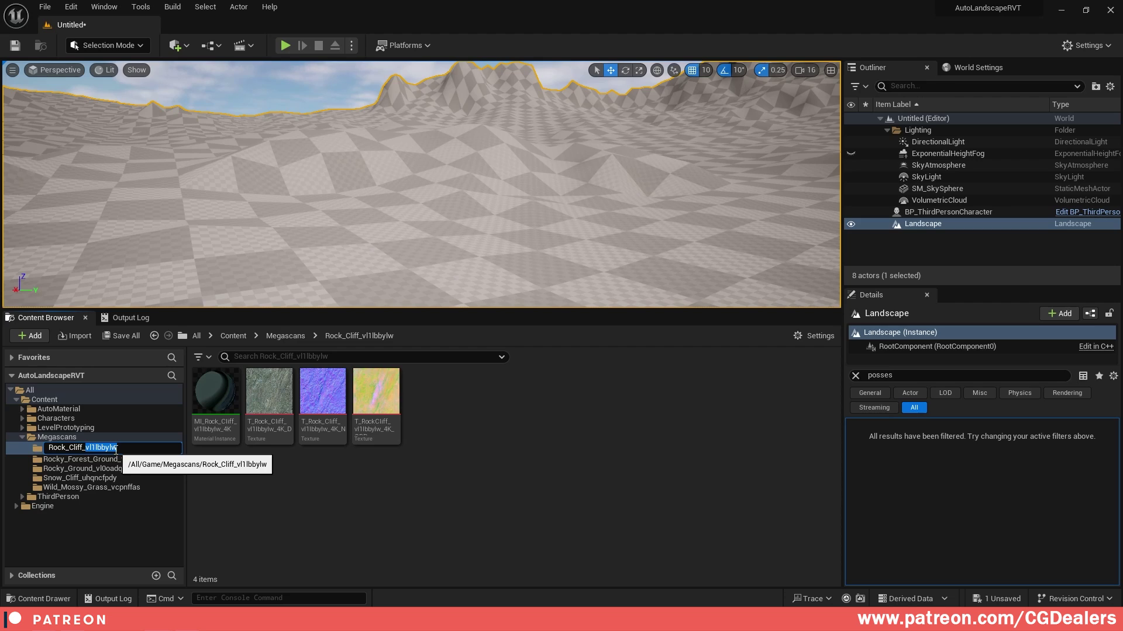
key("Escape")
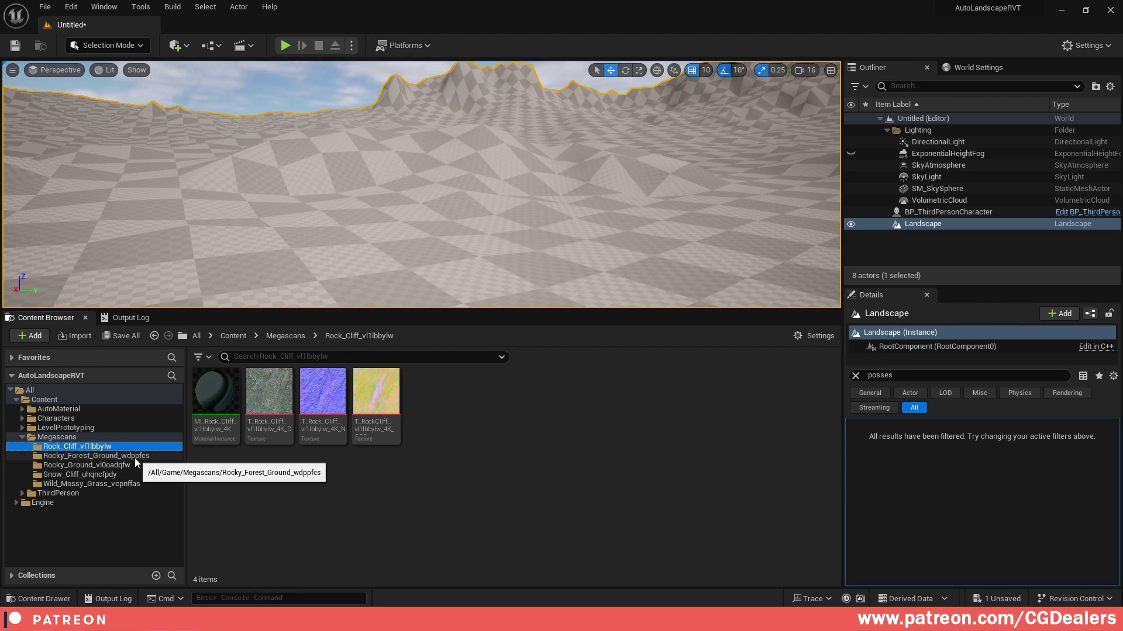
Step: Open Quixel Bridge and search its library for the copied rock cliff asset ID
left_click(175, 45)
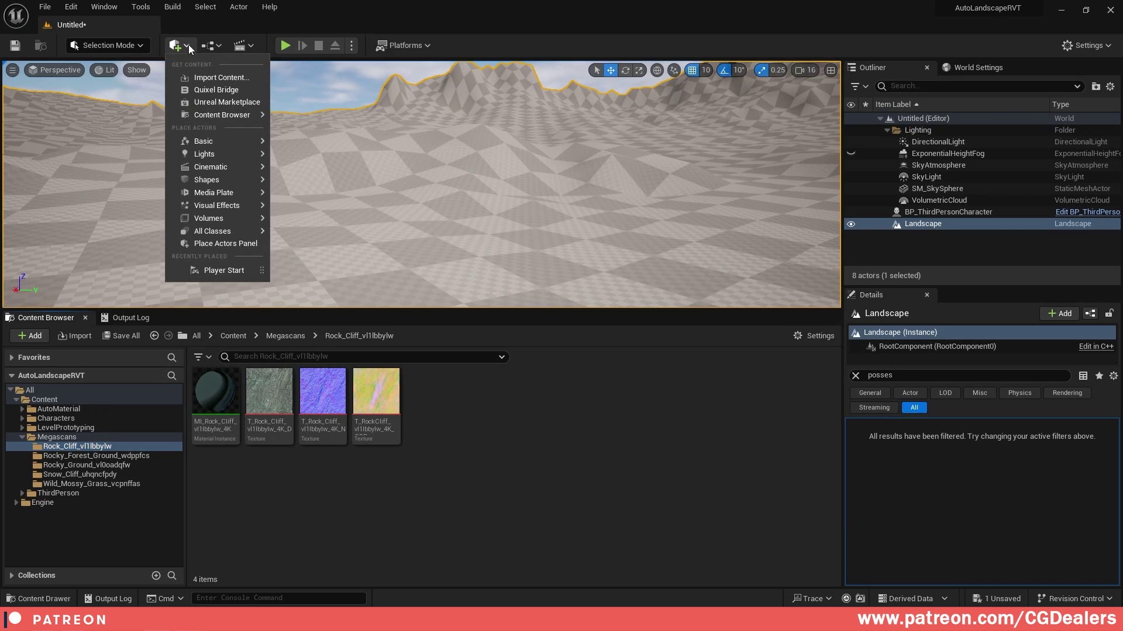
left_click(214, 90)
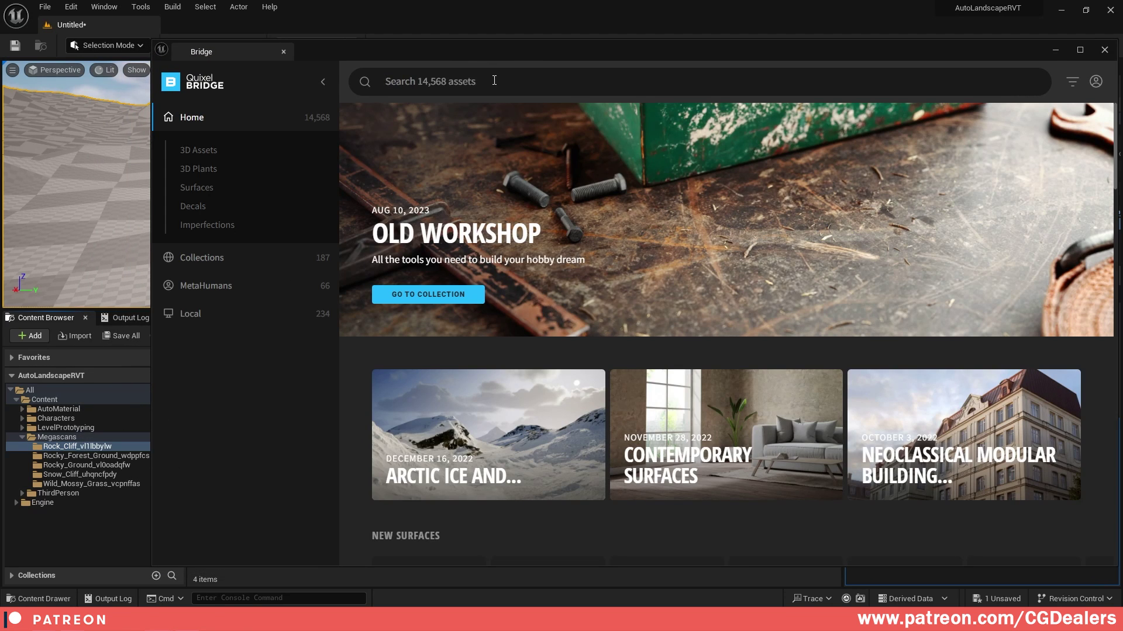
left_click(494, 80)
key("ctrl+v")
key("Return")
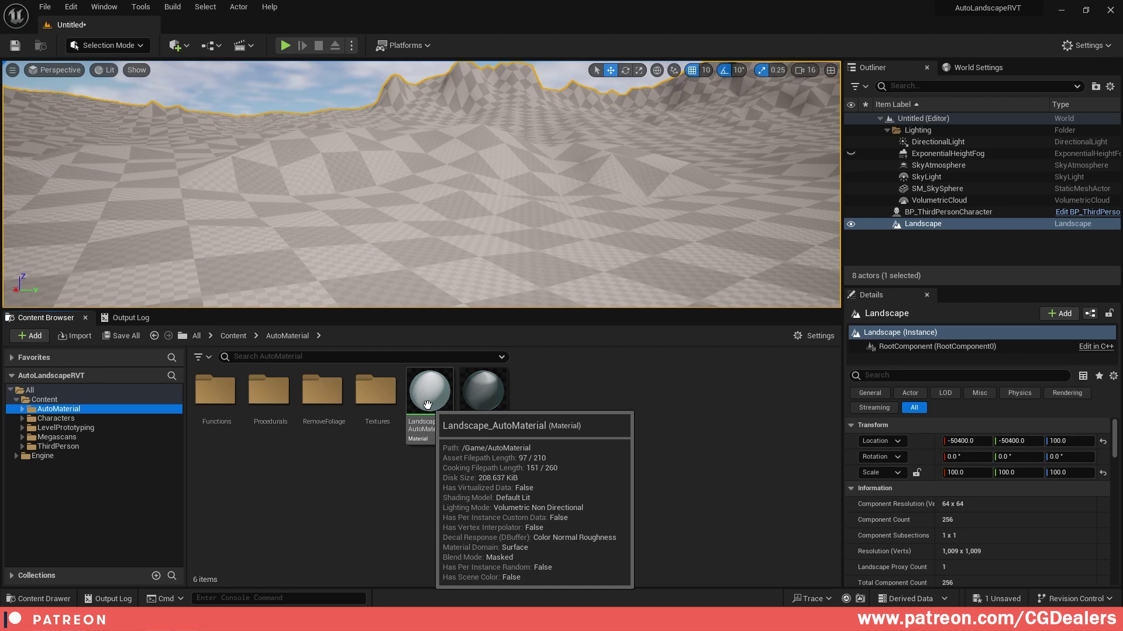
Step: Open the Landscape_AutoMaterial material and add a SetMaterialAttributes node near its final output node
double_click(428, 403)
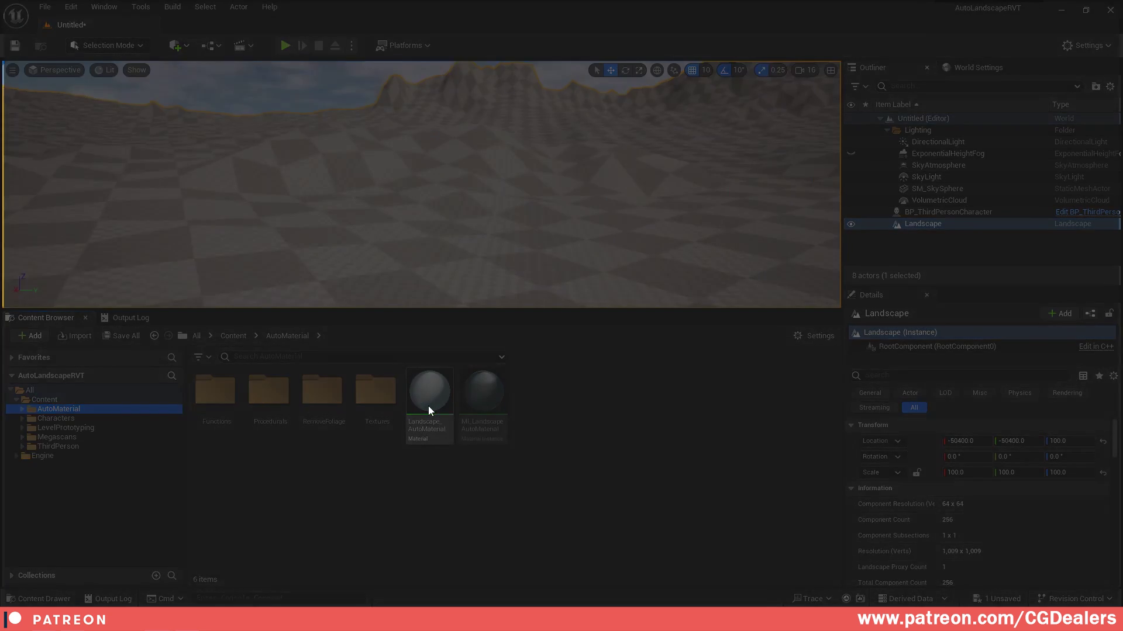
right_click_drag(800, 291, 803, 201)
scroll(763, 241, "up", 2)
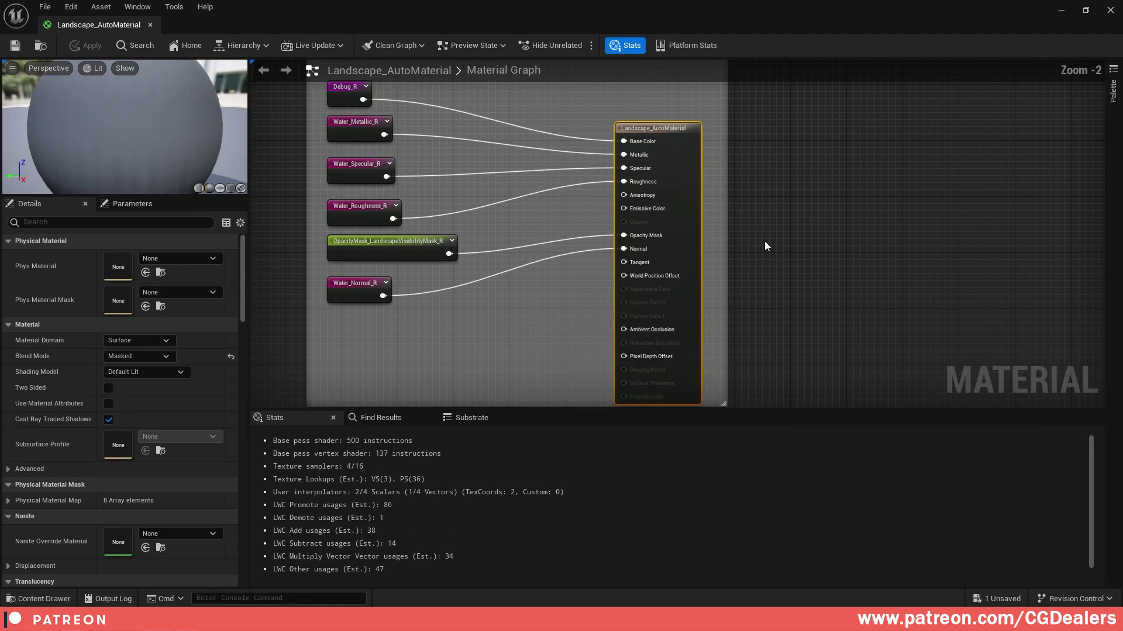
right_click_drag(764, 240, 830, 309)
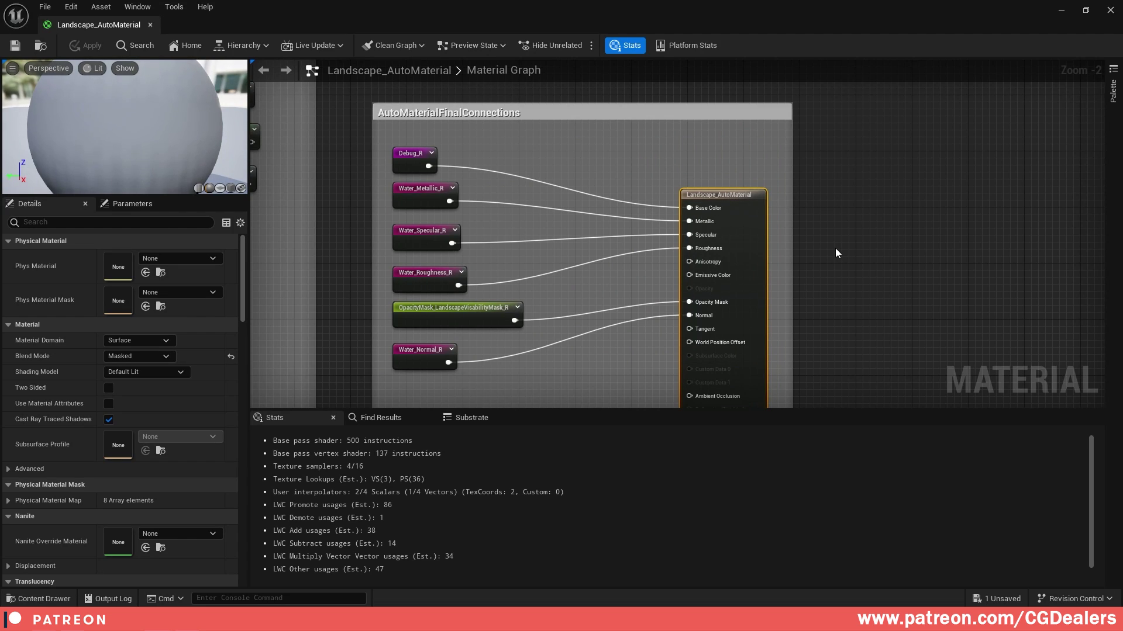
left_click(860, 237)
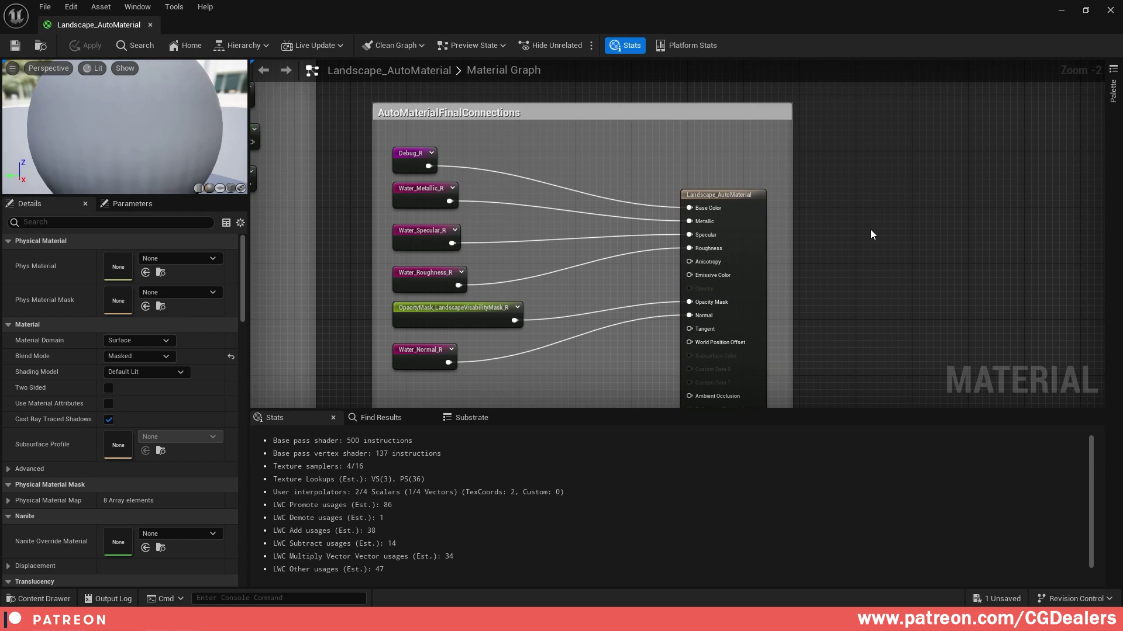
right_click(870, 229)
type("setmate")
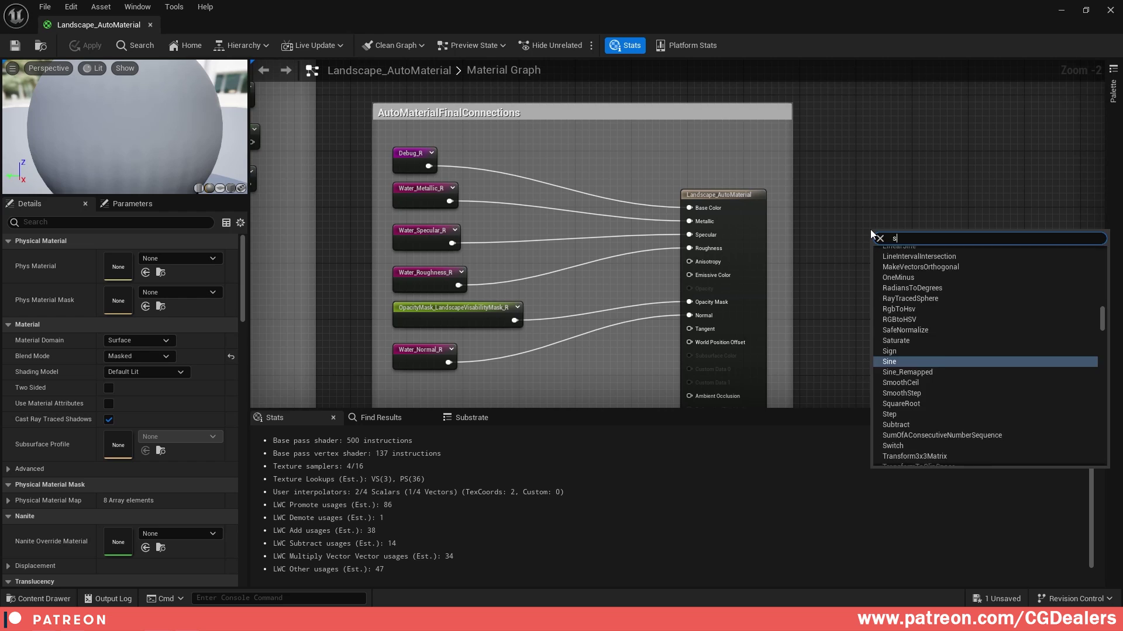
key("Return")
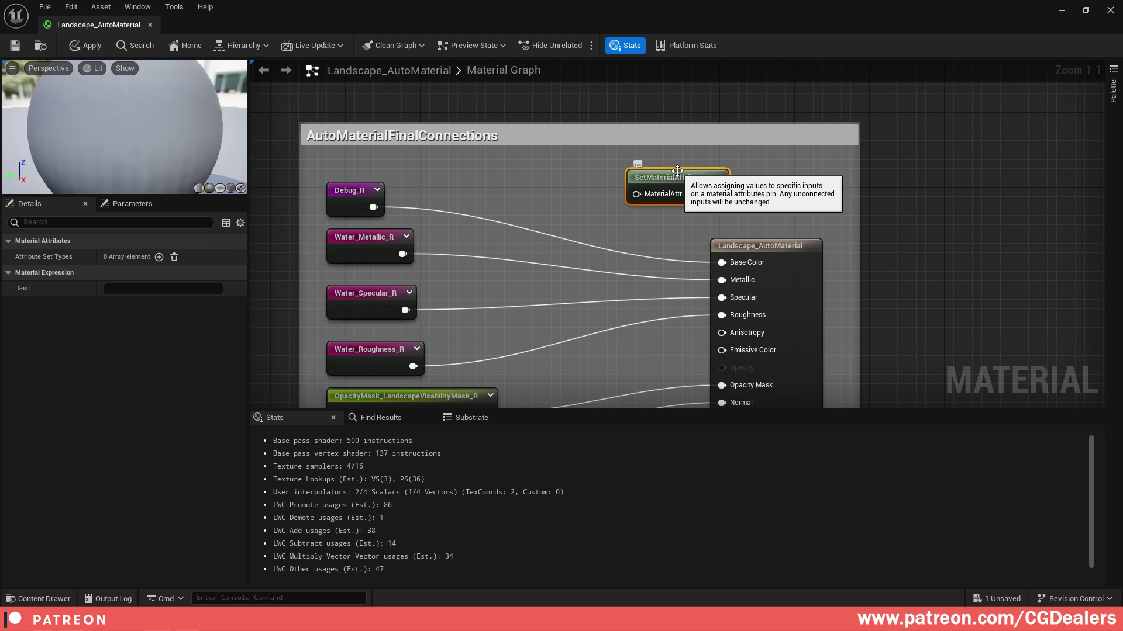
Step: Add a BaseColor attribute to the SetMaterialAttributes node and move the Debug_R connection from the material output to it
right_click_drag(828, 231, 819, 173)
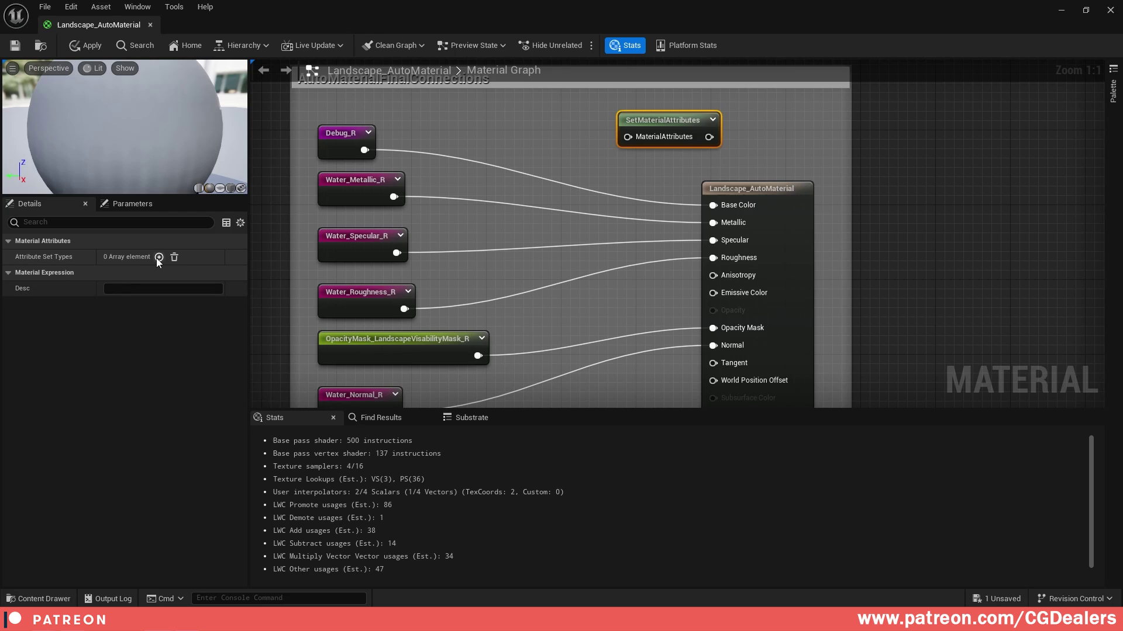
left_click(157, 258)
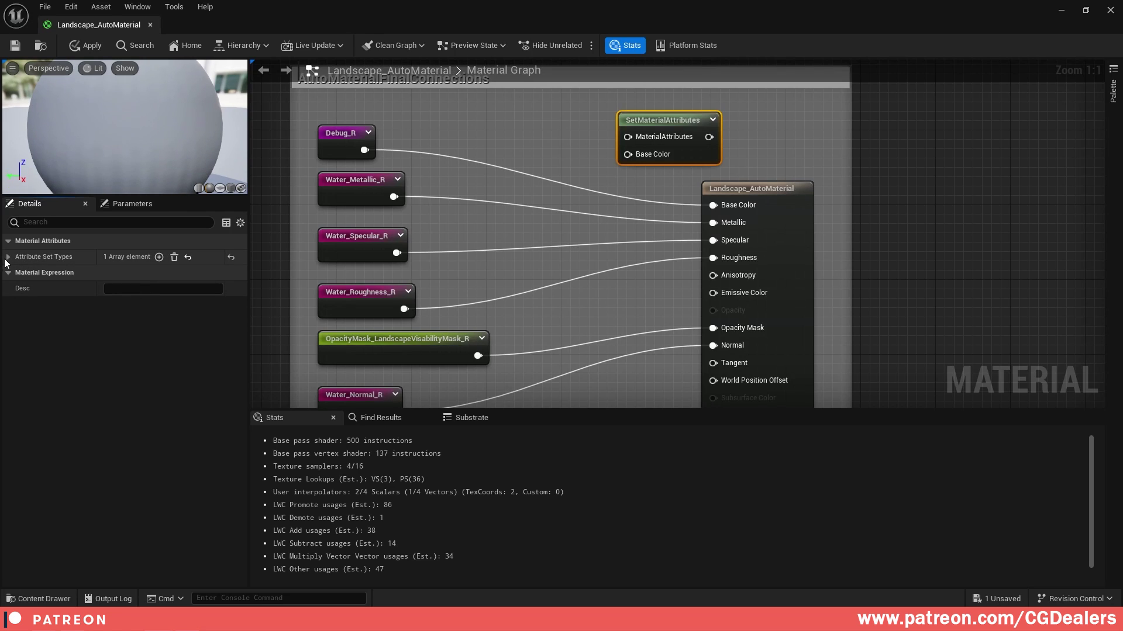
left_click(7, 258)
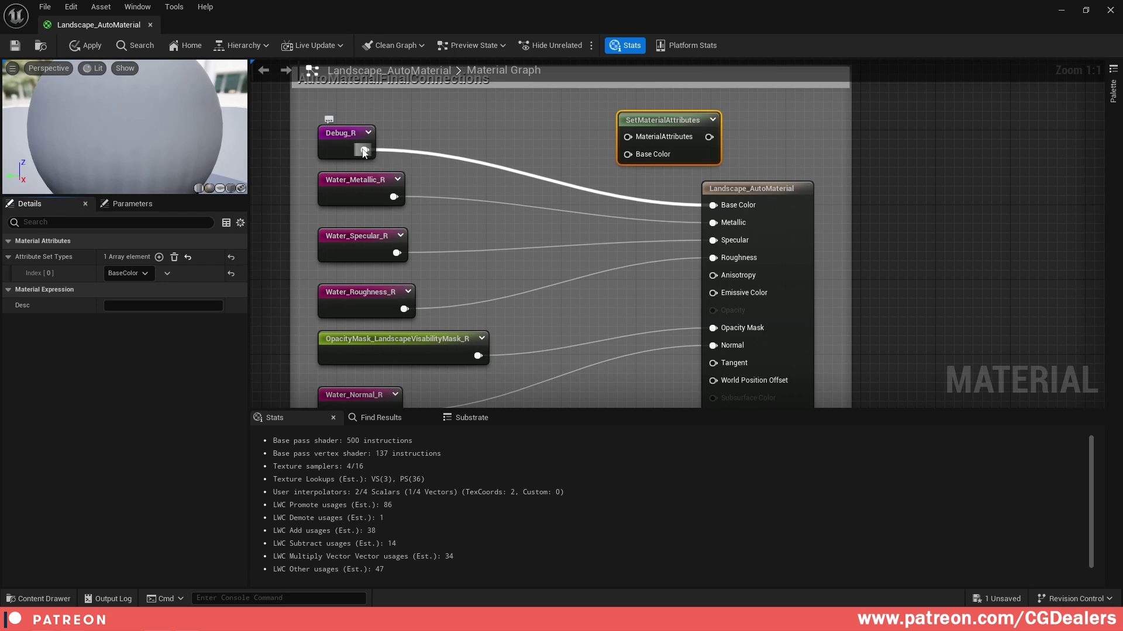
left_click_drag(363, 152, 627, 154, "ctrl")
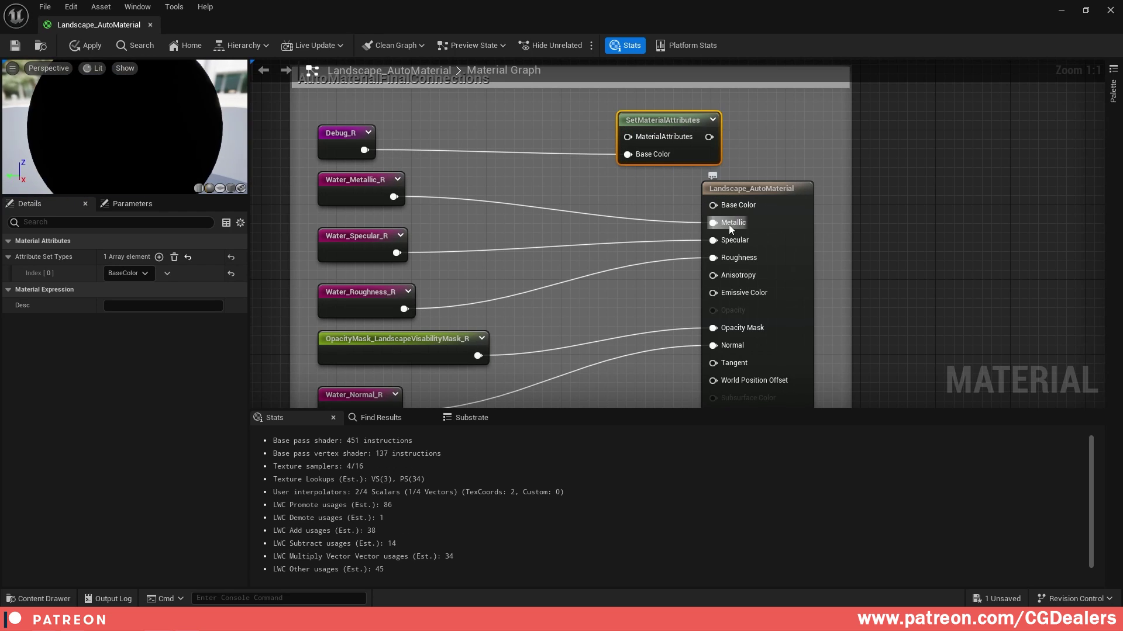
Step: Add Metallic, Specular and Roughness attributes to SetMaterialAttributes and move the matching Water_Metallic_R, Water_Specular_R and Water_Roughness_R connections to them
left_click(161, 257)
left_click(163, 258)
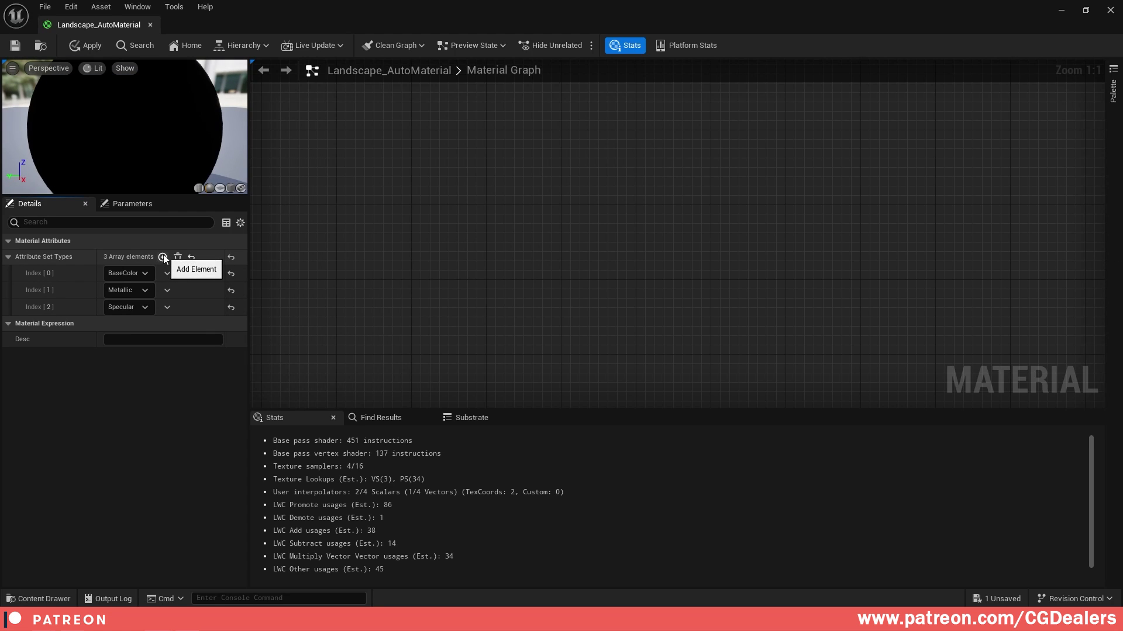
left_click(163, 257)
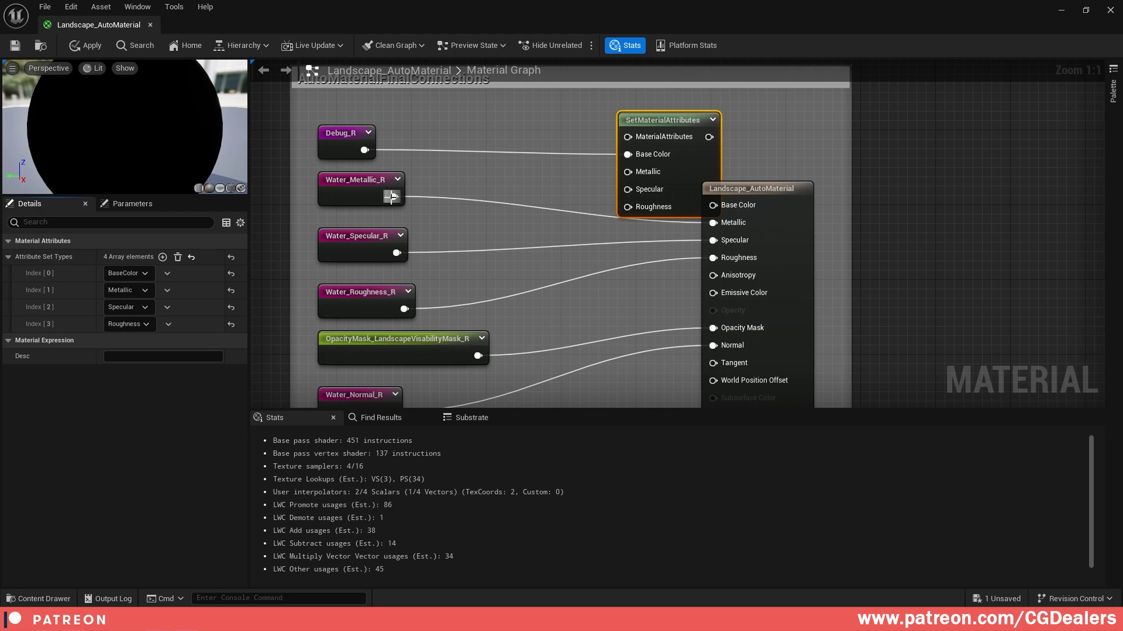
left_click_drag(391, 197, 624, 172)
left_click_drag(396, 253, 624, 190)
left_click_drag(404, 308, 630, 208)
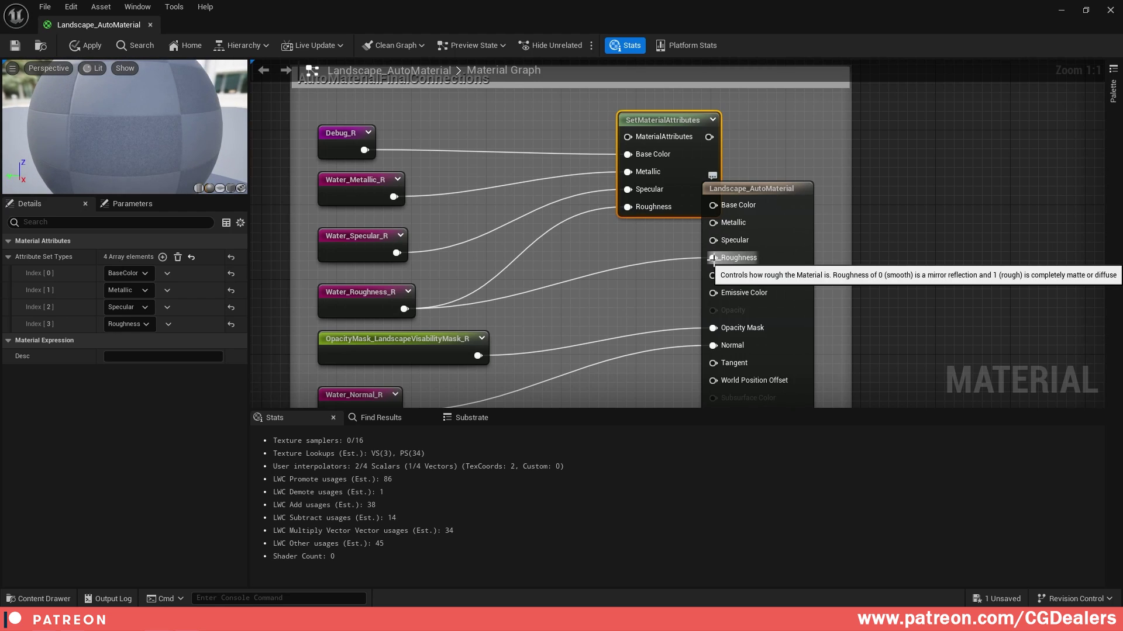
left_click(713, 258, "alt")
Step: Add an OpacityMask attribute to SetMaterialAttributes and connect OpacityMask_LandscapeVisabilityMask_R to it instead of the material output
right_click_drag(912, 286, 921, 170)
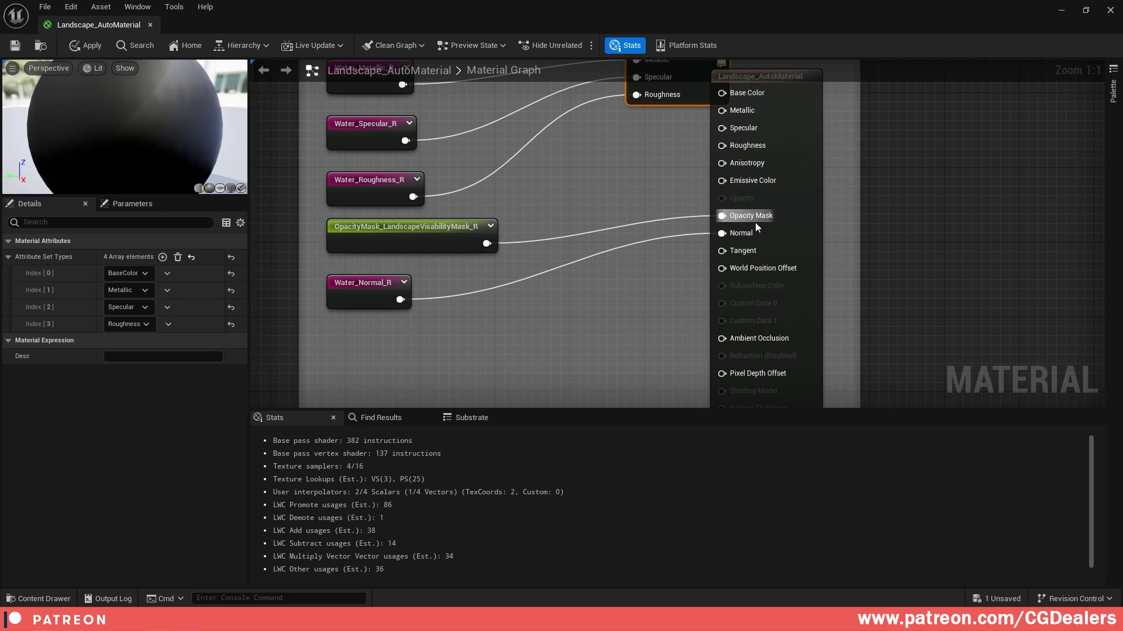
right_click_drag(612, 178, 600, 238)
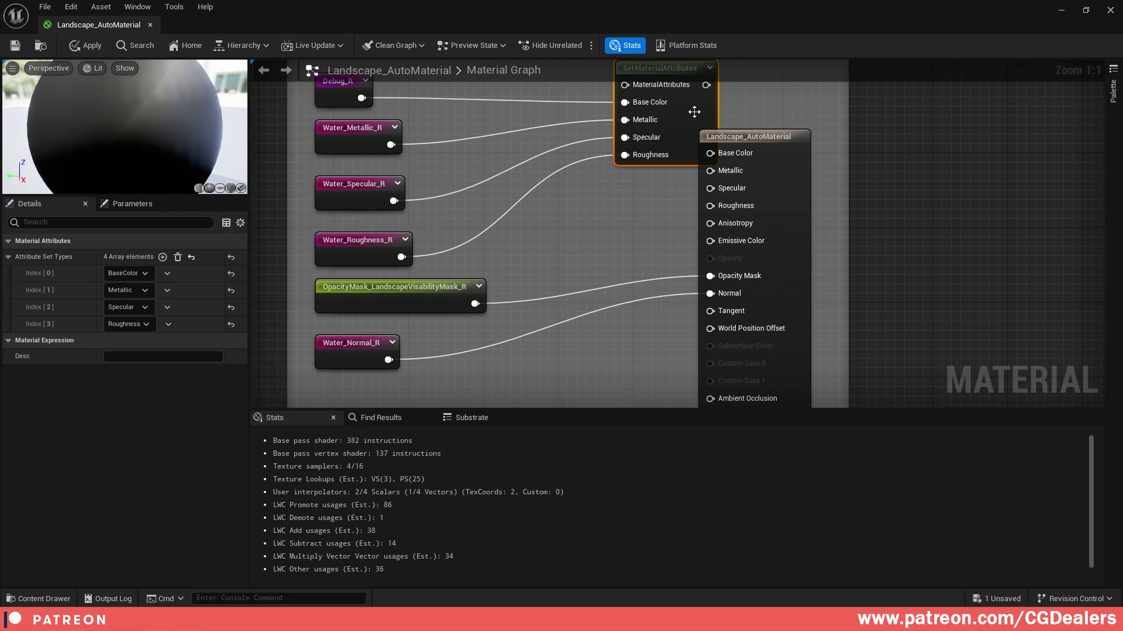
left_click(163, 257)
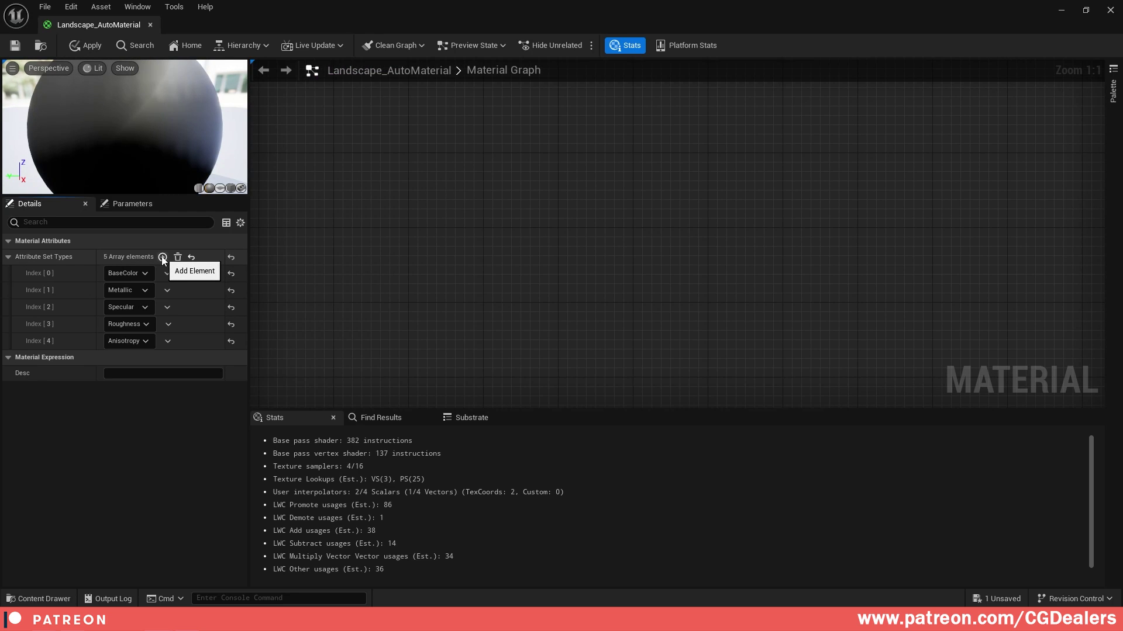
left_click(145, 342)
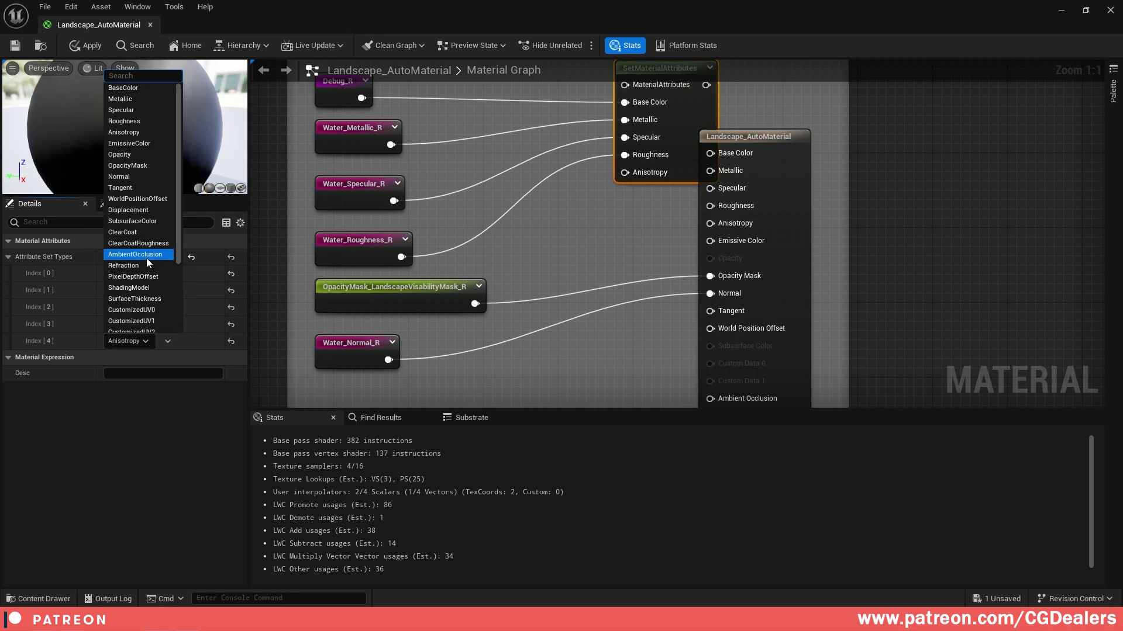
left_click(116, 165)
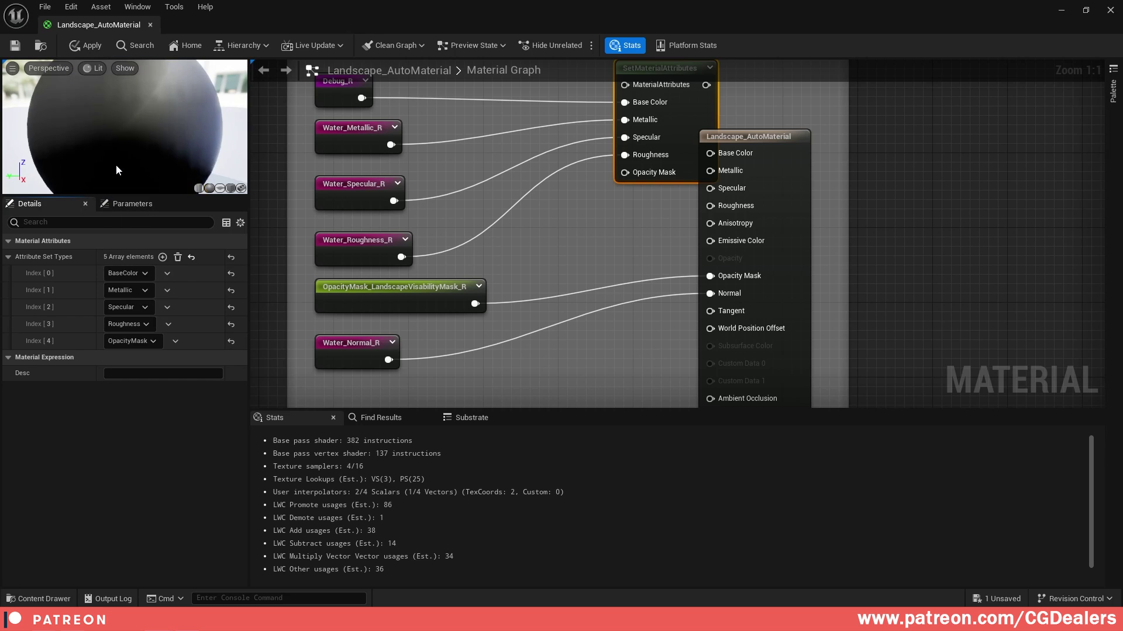
left_click_drag(475, 303, 630, 174)
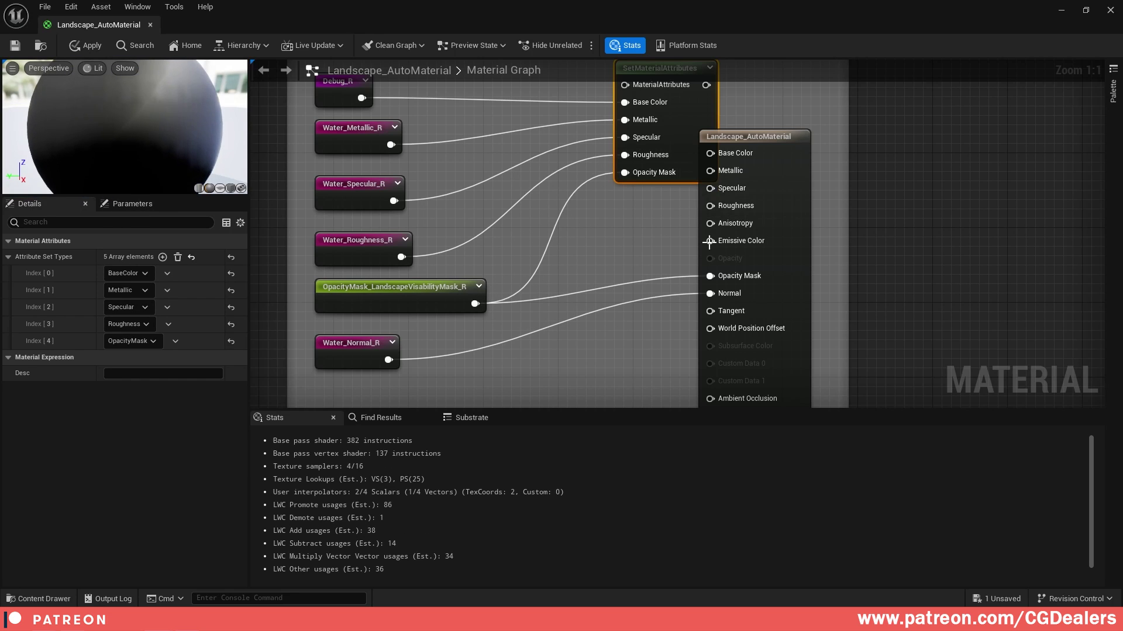
left_click(710, 276, "alt")
Step: Add a Normal attribute to SetMaterialAttributes and move the Water_Normal_R connection from the material output to it
right_click_drag(630, 266, 634, 231)
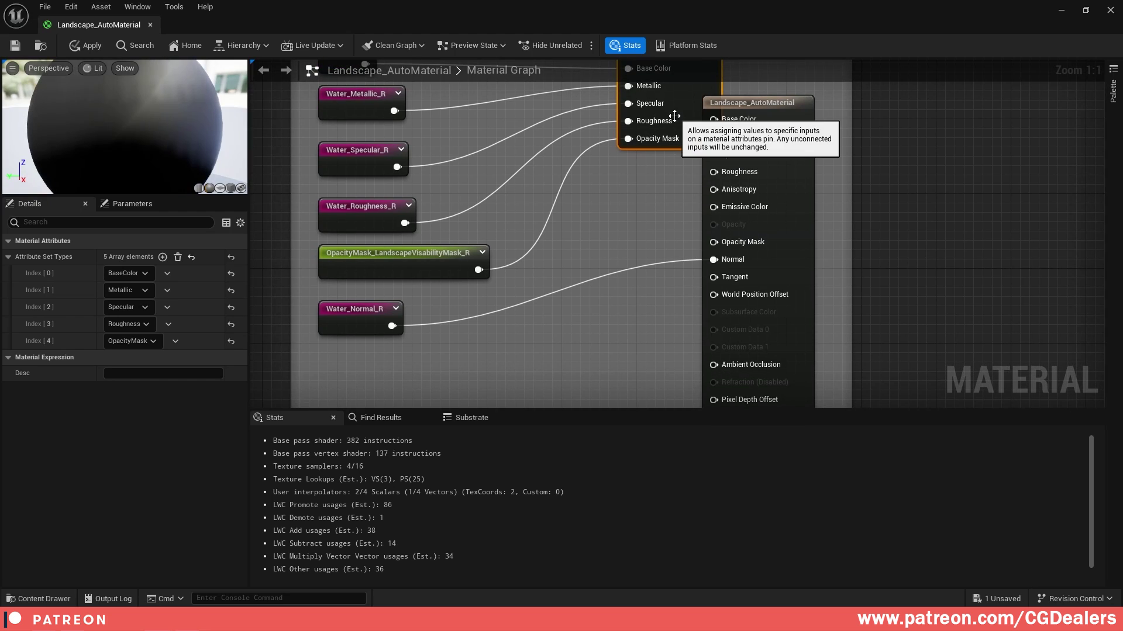
left_click(163, 257)
left_click(145, 356)
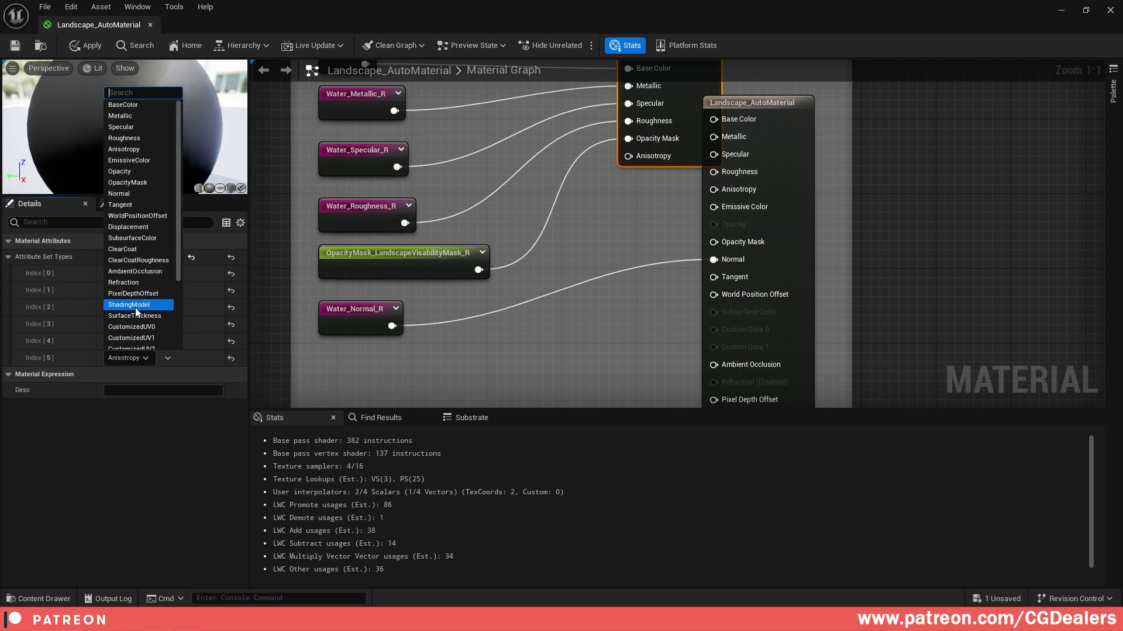
type("normal")
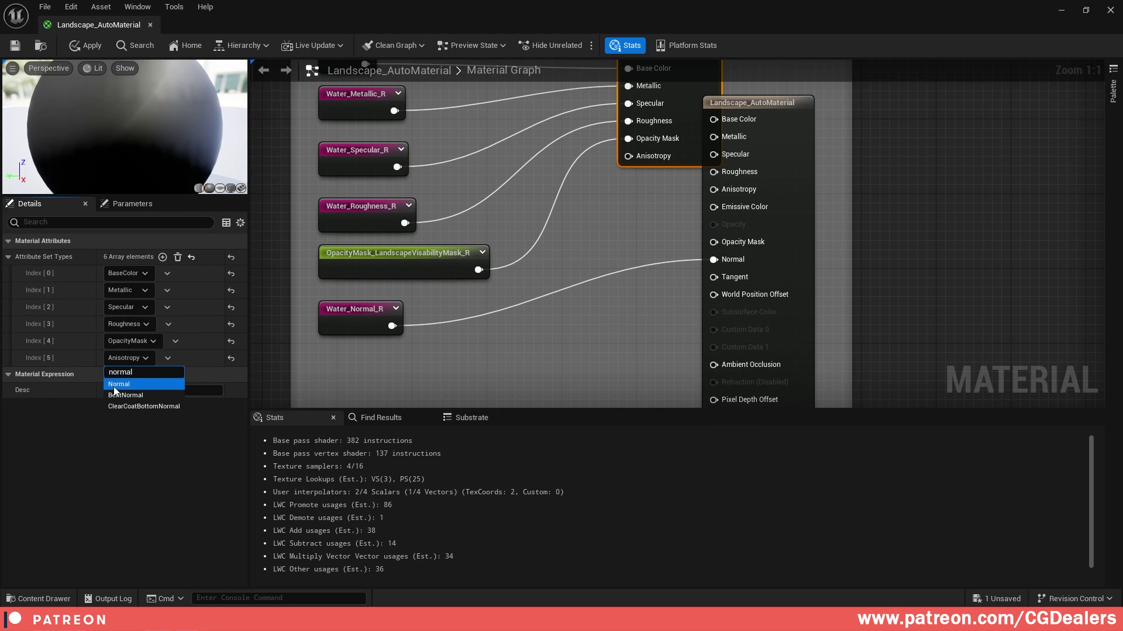
key("Return")
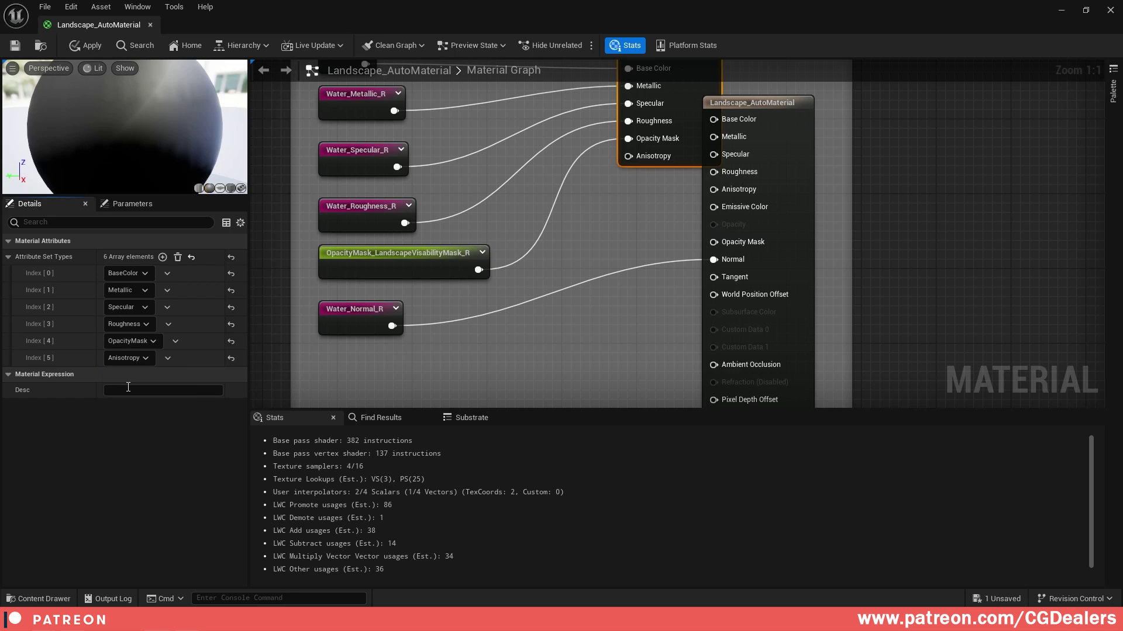
left_click_drag(390, 325, 629, 155)
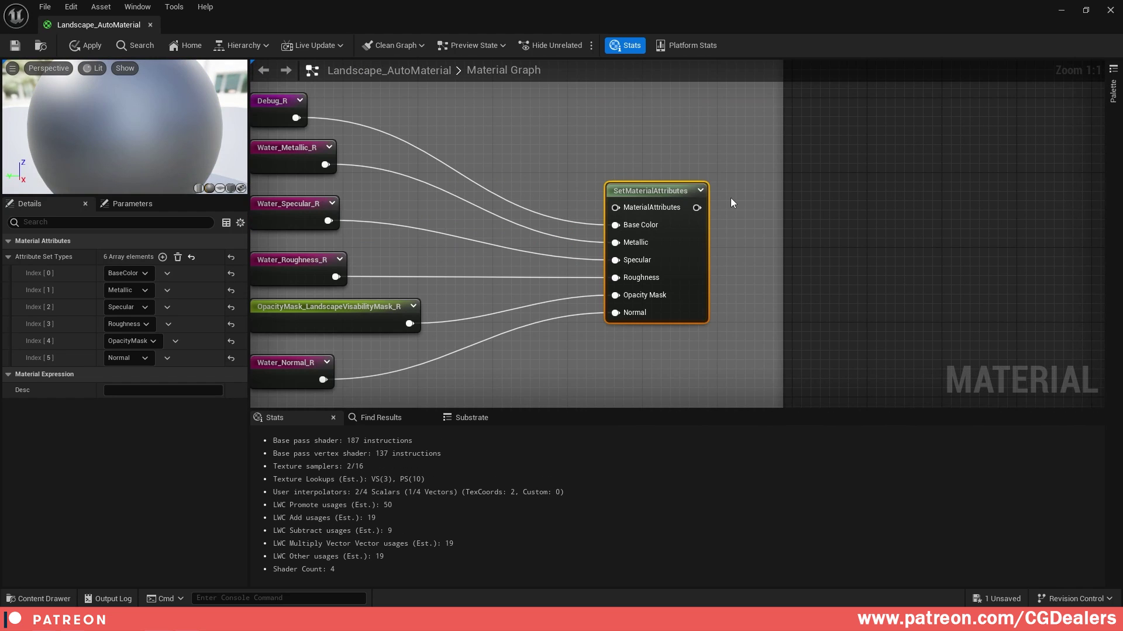
Step: Create a named reroute called "Landscape Material Final" from the output of the SetMaterialAttributes node
right_click_drag(789, 194, 672, 199)
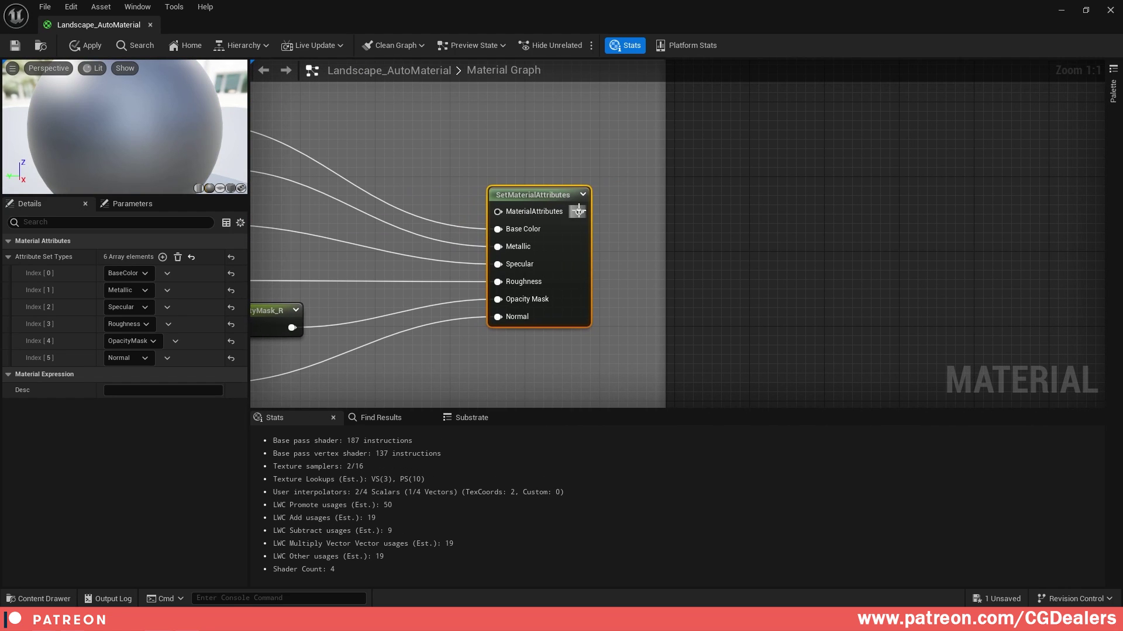
left_click_drag(578, 212, 646, 212)
type("rerout")
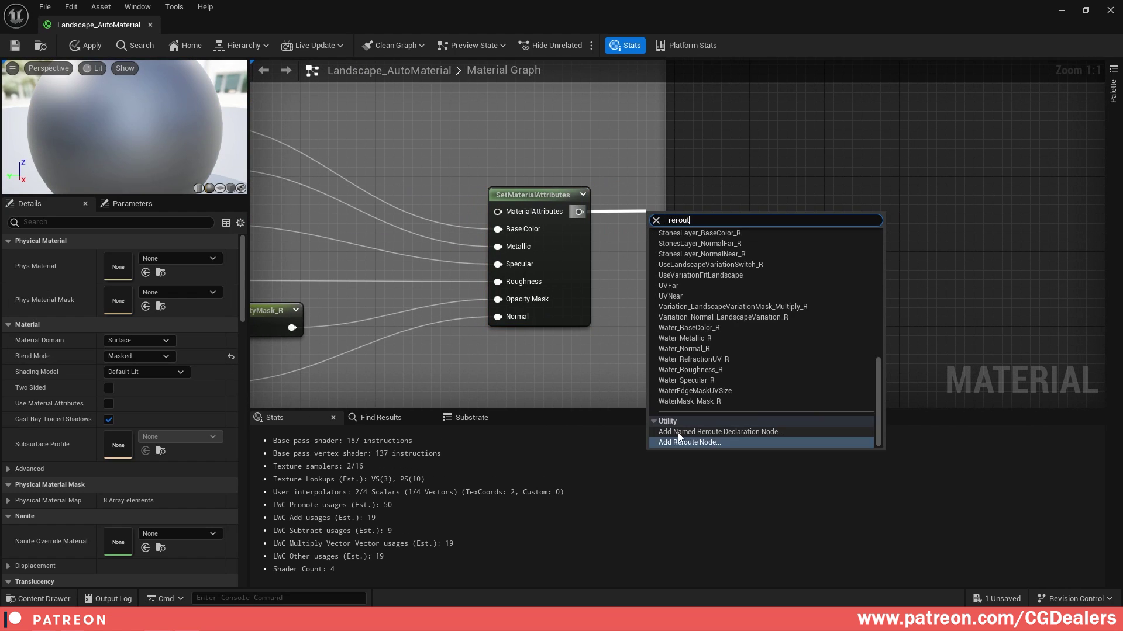
left_click(731, 431)
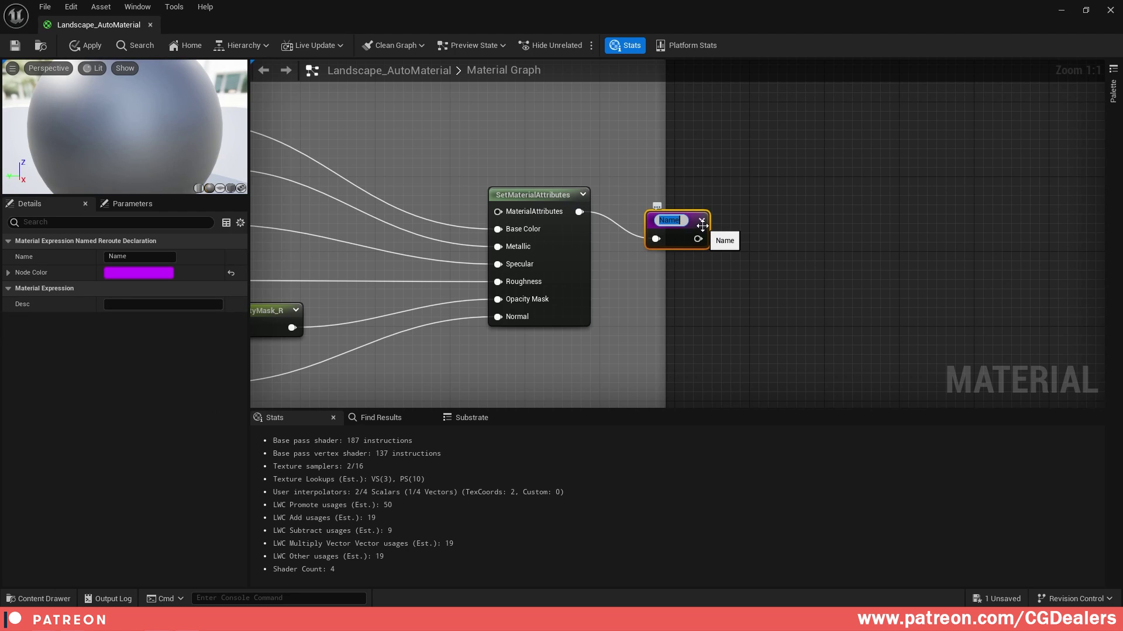
type("Landscape Material Final")
key("Return")
scroll(702, 227, "down", 2)
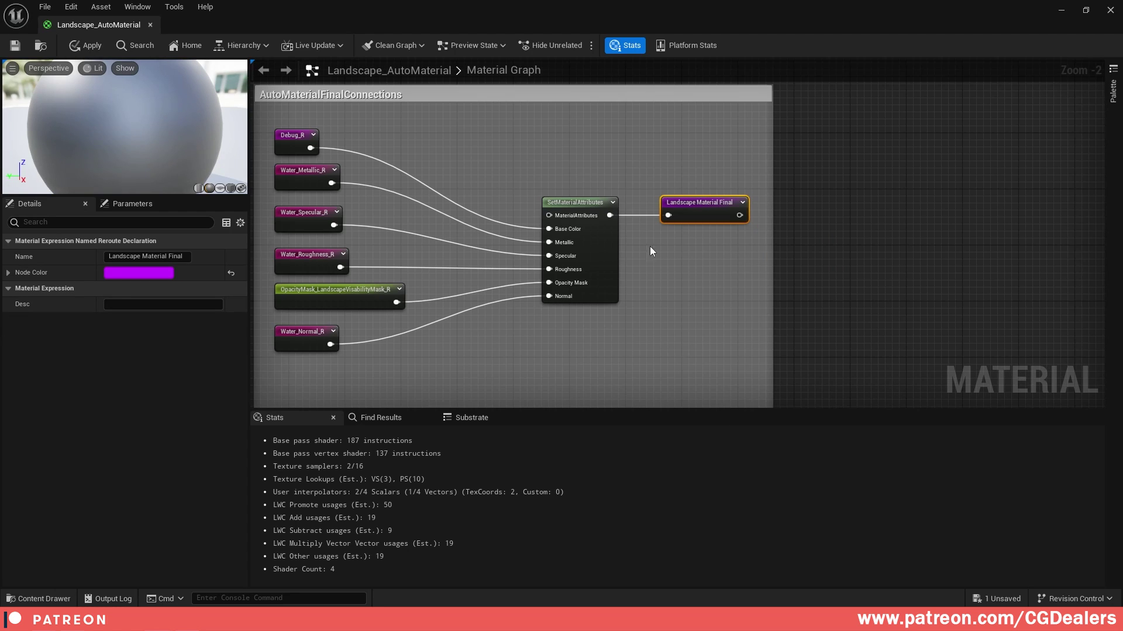
Step: Add a GetMaterialAttributes node in the empty graph area above the AutoMaterialFinalConnections group
left_click(817, 239)
right_click_drag(792, 126, 787, 296)
scroll(704, 182, "down", 2)
right_click_drag(687, 117, 707, 305)
scroll(644, 212, "up", 2)
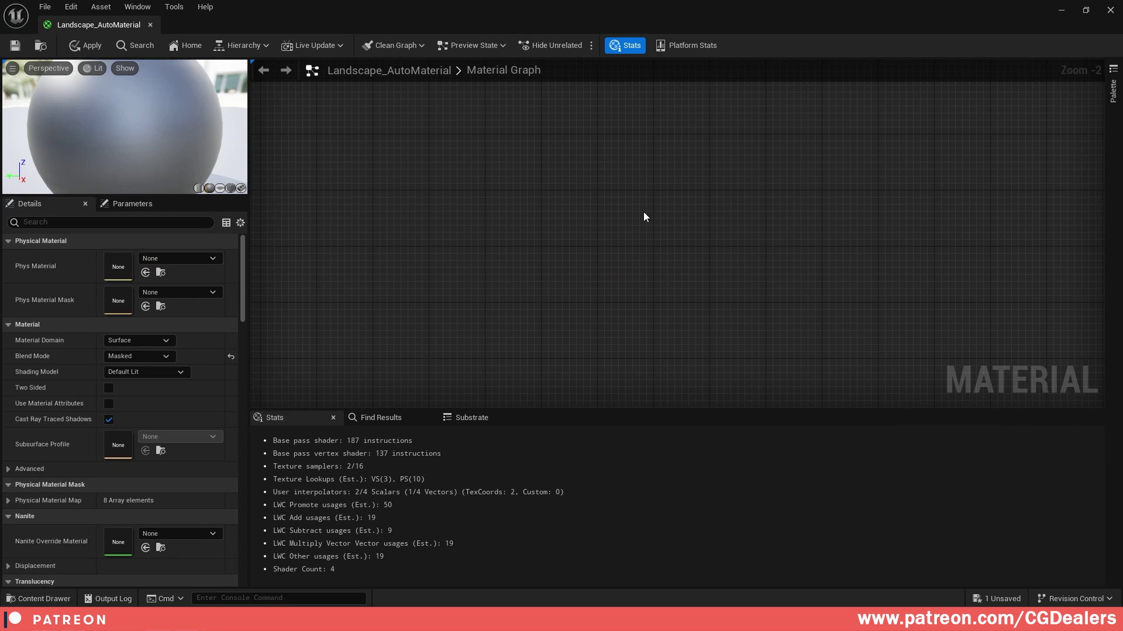
right_click(644, 212)
type("get ma")
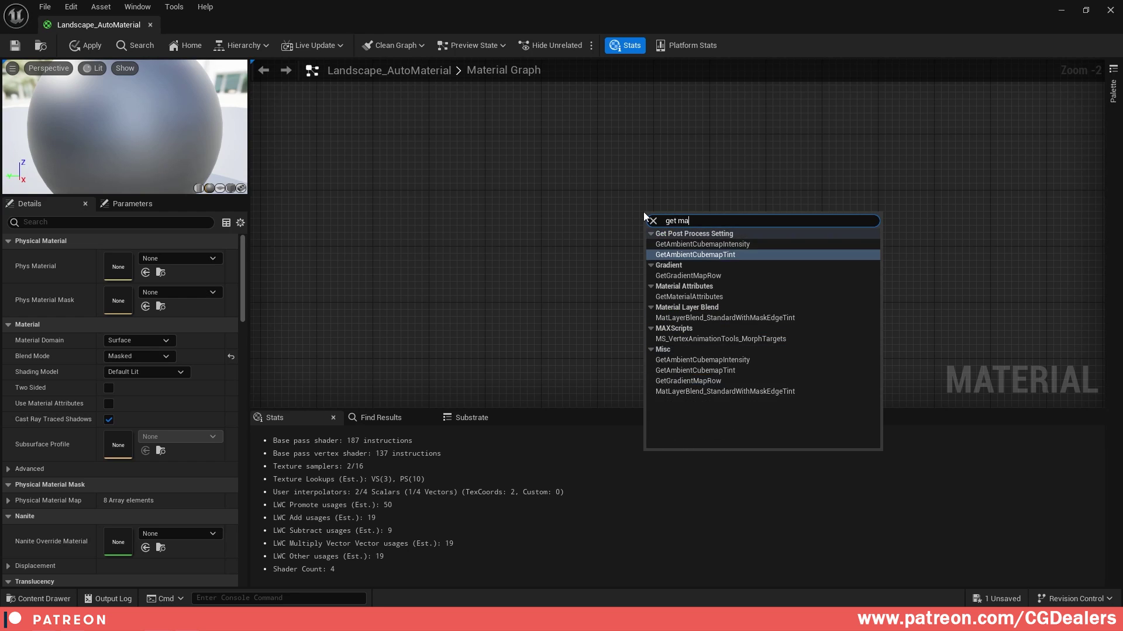
type("ter")
key("Return")
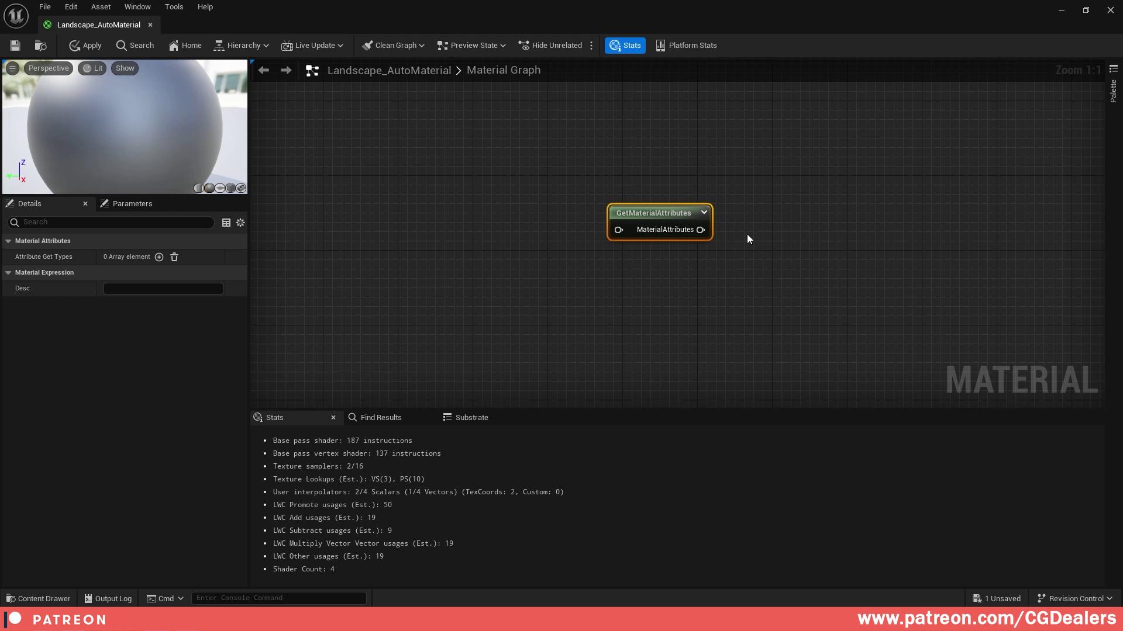
Step: Add BaseColor and Specular to the attribute get types of the GetMaterialAttributes node
left_click(159, 257)
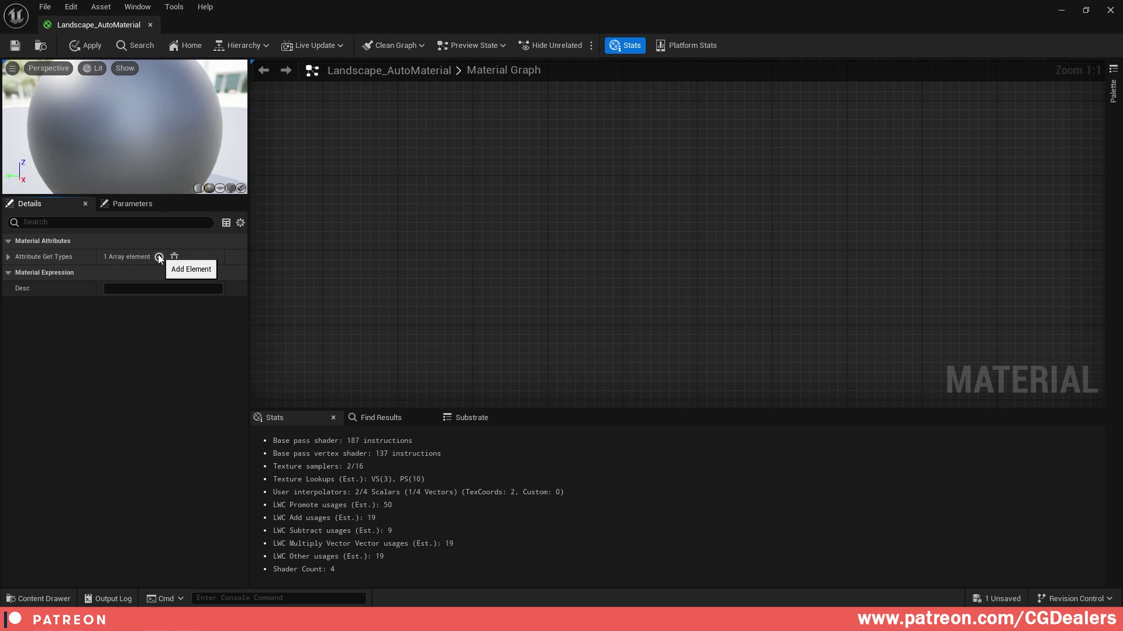
left_click(9, 257)
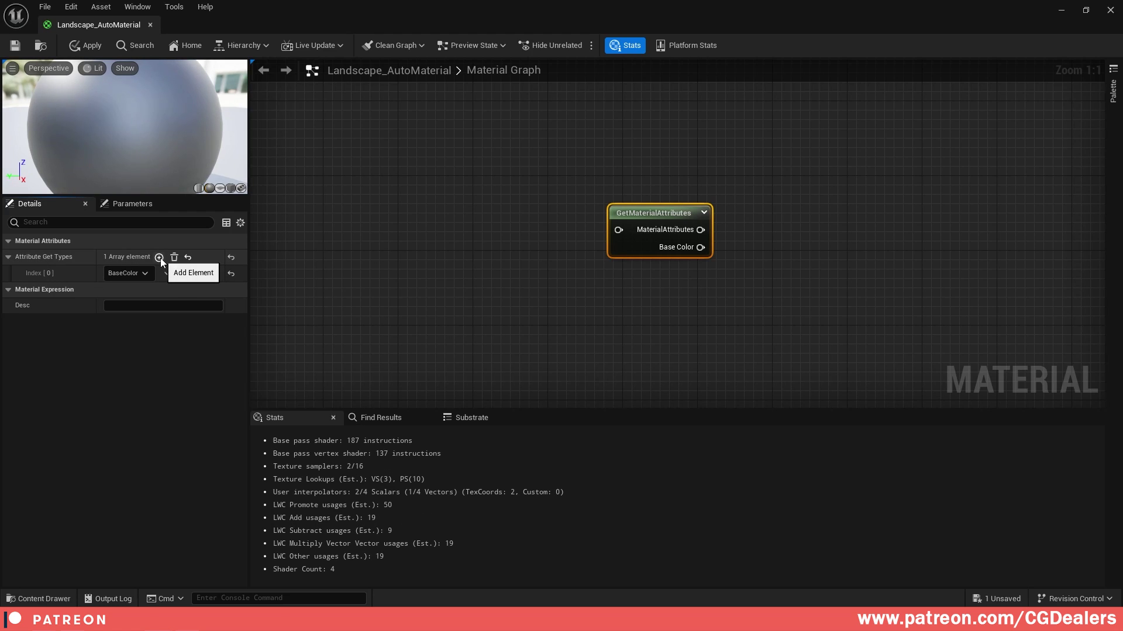
left_click(160, 258)
left_click(141, 289)
left_click(121, 338)
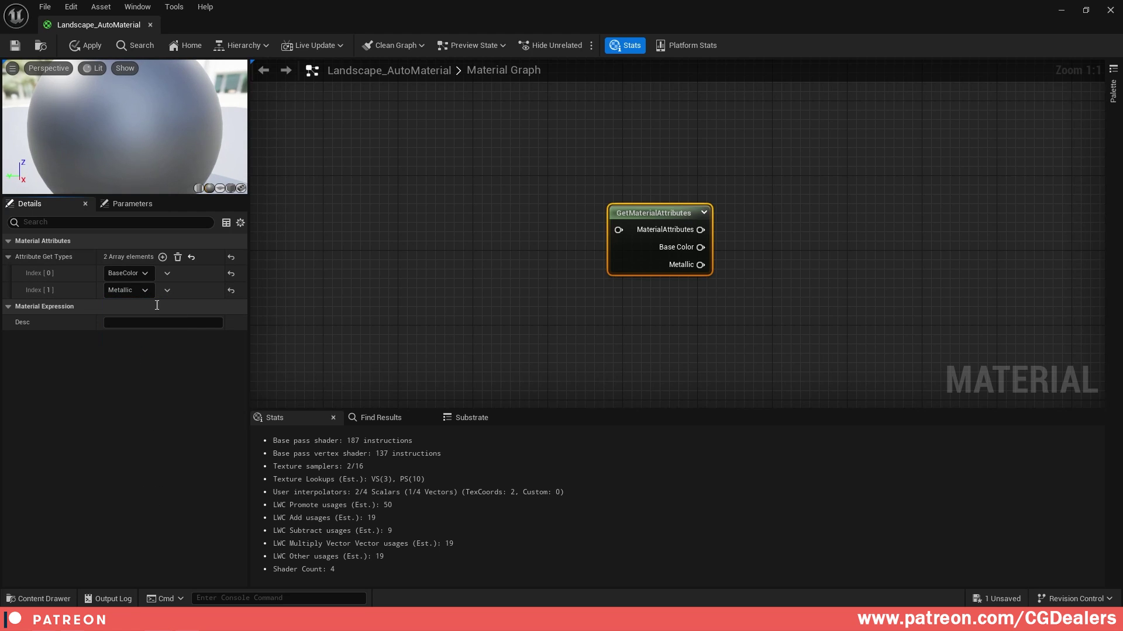
Step: Add Roughness and Normal to the attribute get types of the GetMaterialAttributes node
left_click(163, 257)
left_click(140, 307)
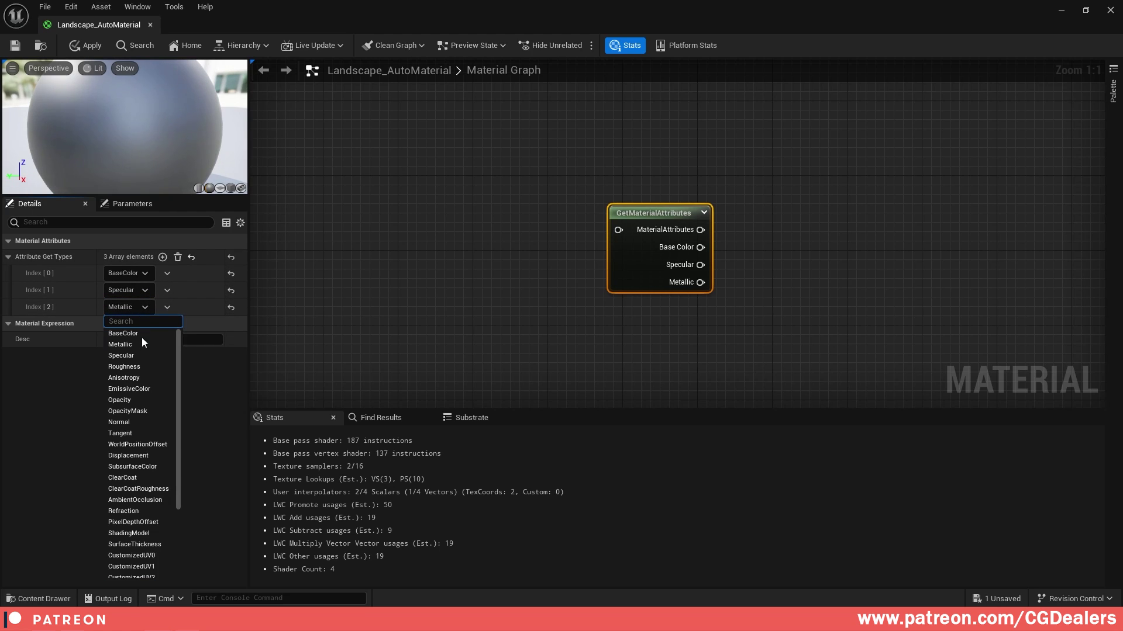
left_click(131, 368)
left_click(164, 257)
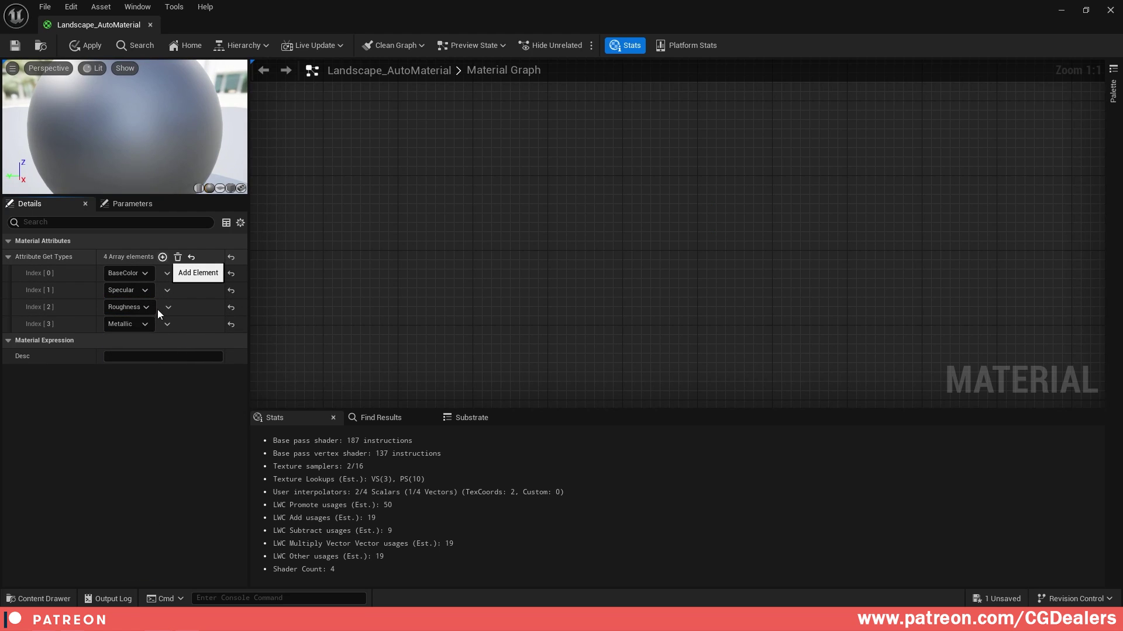
left_click(142, 324)
scroll(145, 472, "down", 5)
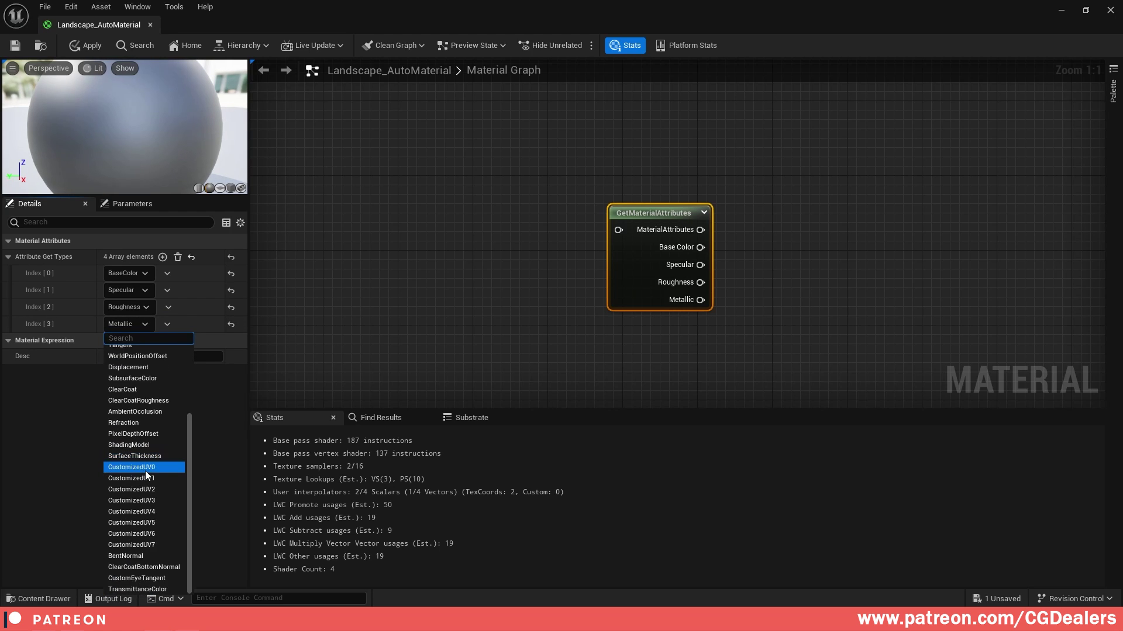
left_click(140, 439)
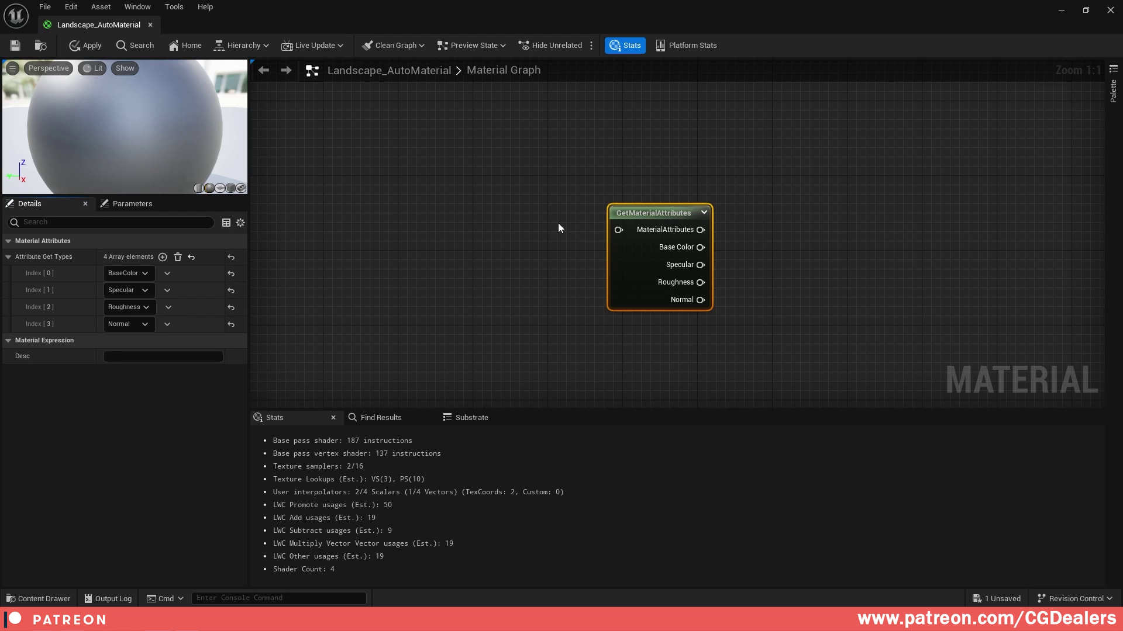
Step: Place the Landscape Material Final reroute beside GetMaterialAttributes and connect it to that node's input
right_click(468, 210)
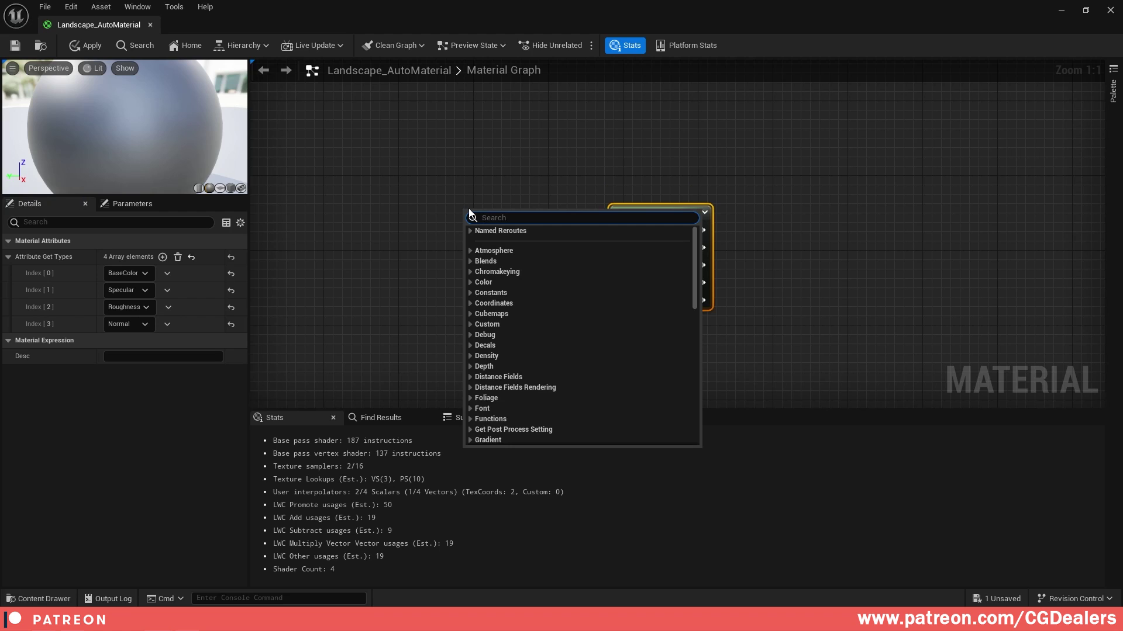
type("landscape mater")
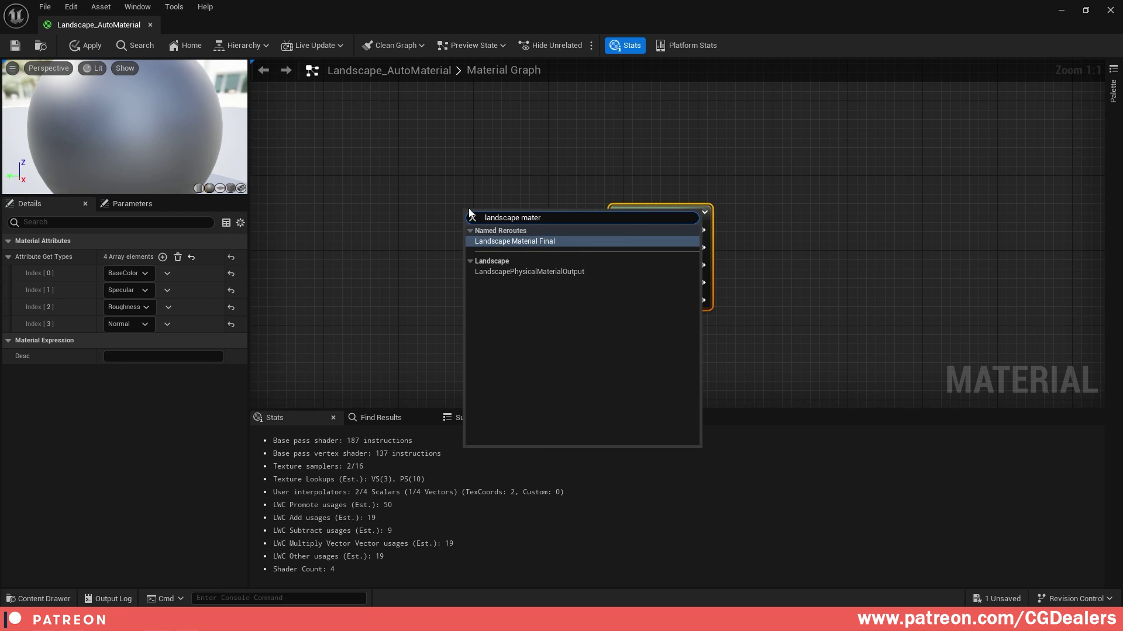
key("Return")
left_click_drag(518, 220, 621, 220)
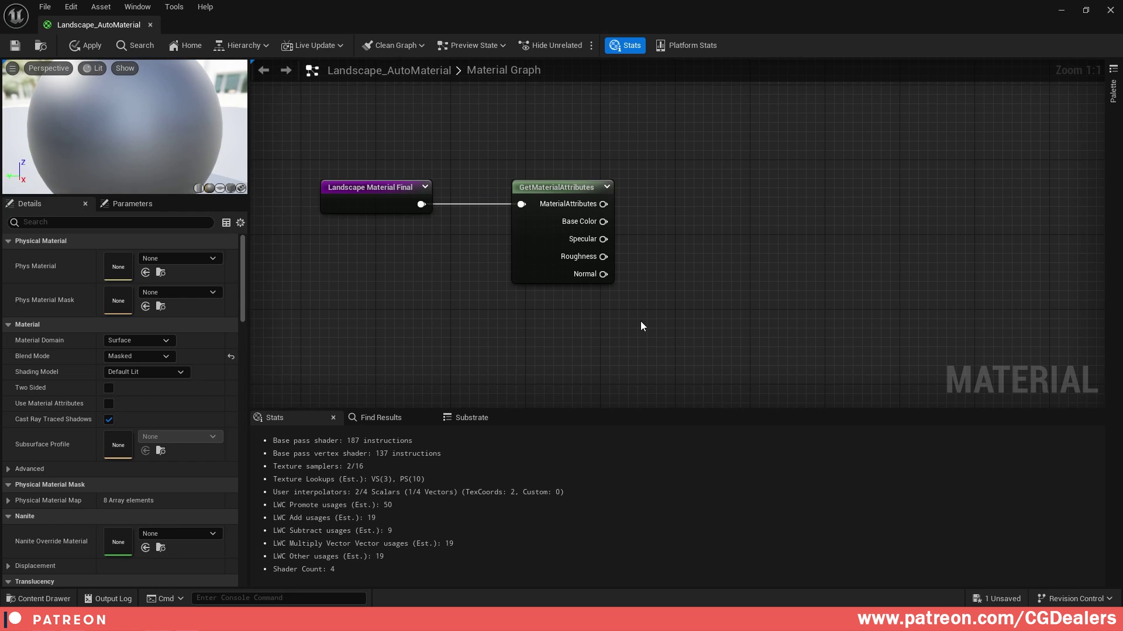
Step: Add a RuntimeVirtualTextureOutput node and connect GetMaterialAttributes' Base Color, Specular, Roughness and Normal to its matching inputs
right_click(774, 275)
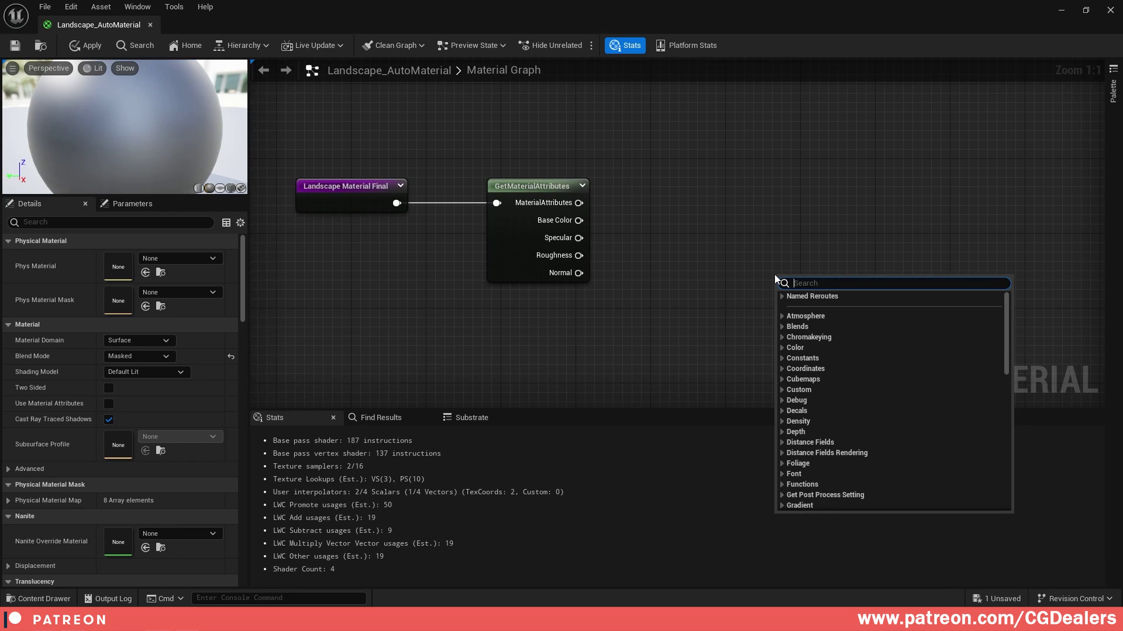
type("runtime virtu")
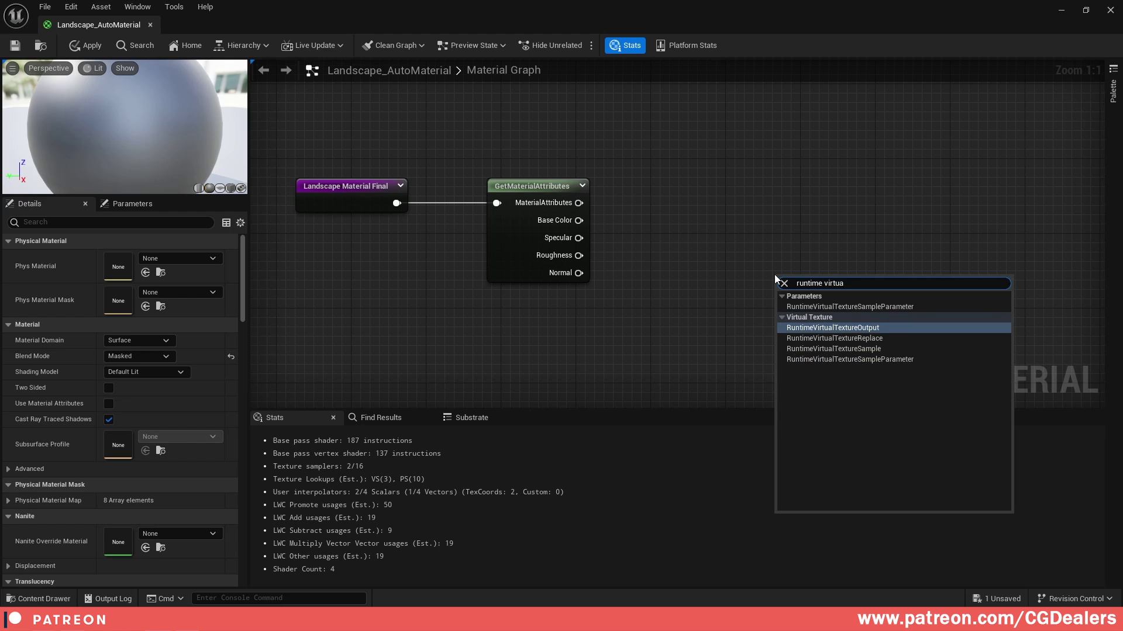
type("a")
left_click(805, 326)
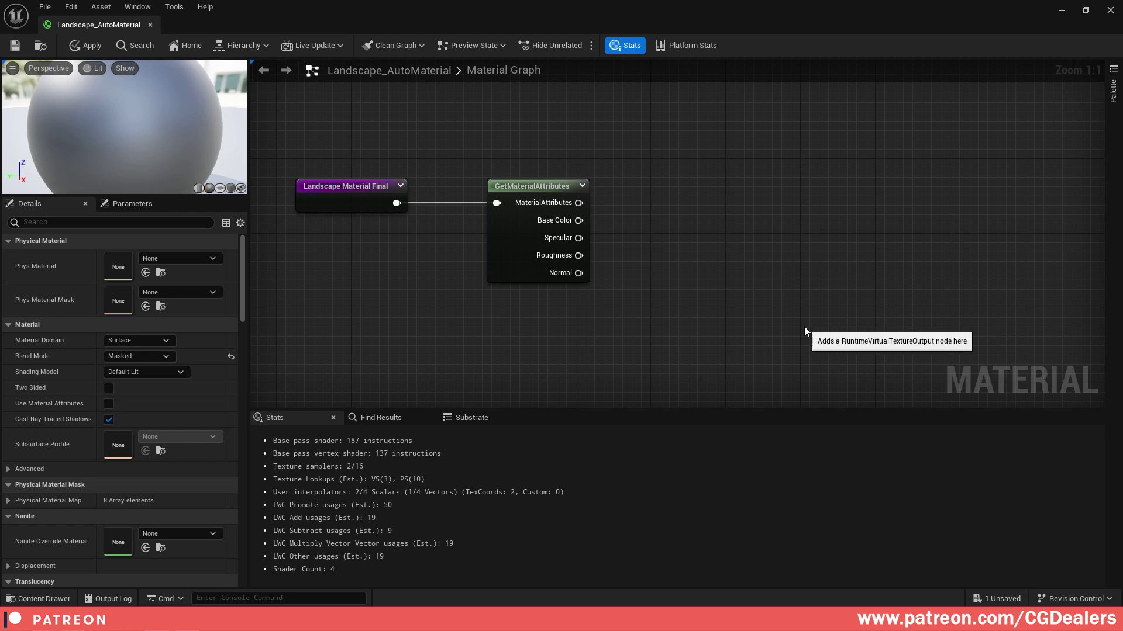
left_click_drag(834, 287, 845, 203)
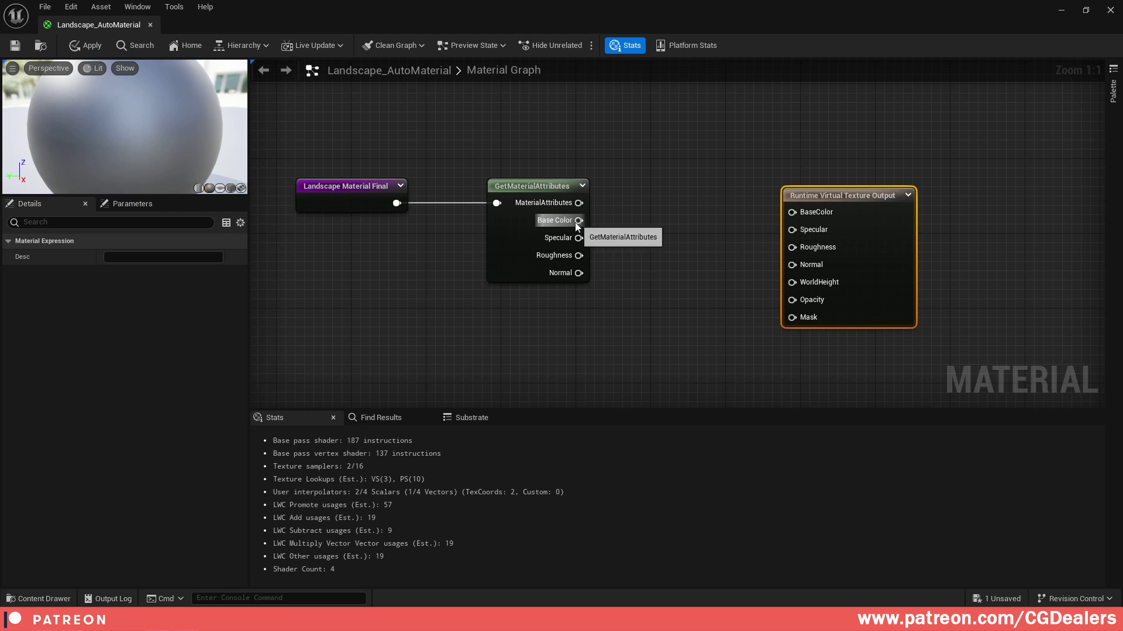
left_click_drag(578, 220, 793, 229)
left_click_drag(578, 256, 784, 264)
left_click_drag(380, 113, 897, 382)
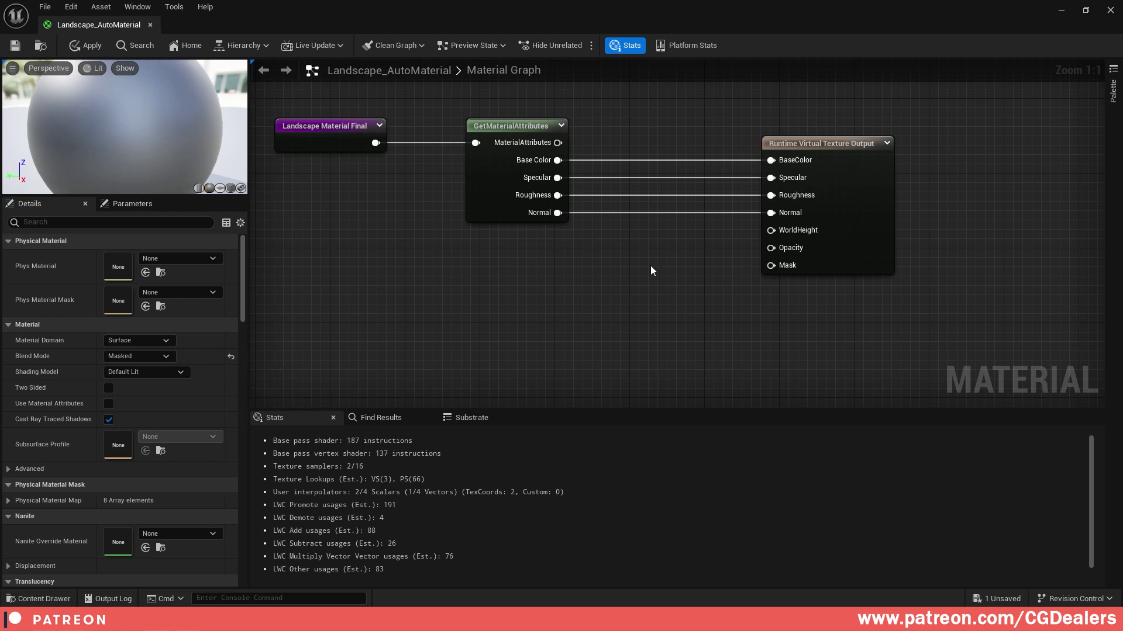
Step: Add a WorldPosition node below GetMaterialAttributes and connect its Z output to WorldHeight on the Runtime Virtual Texture Output
right_click(530, 283)
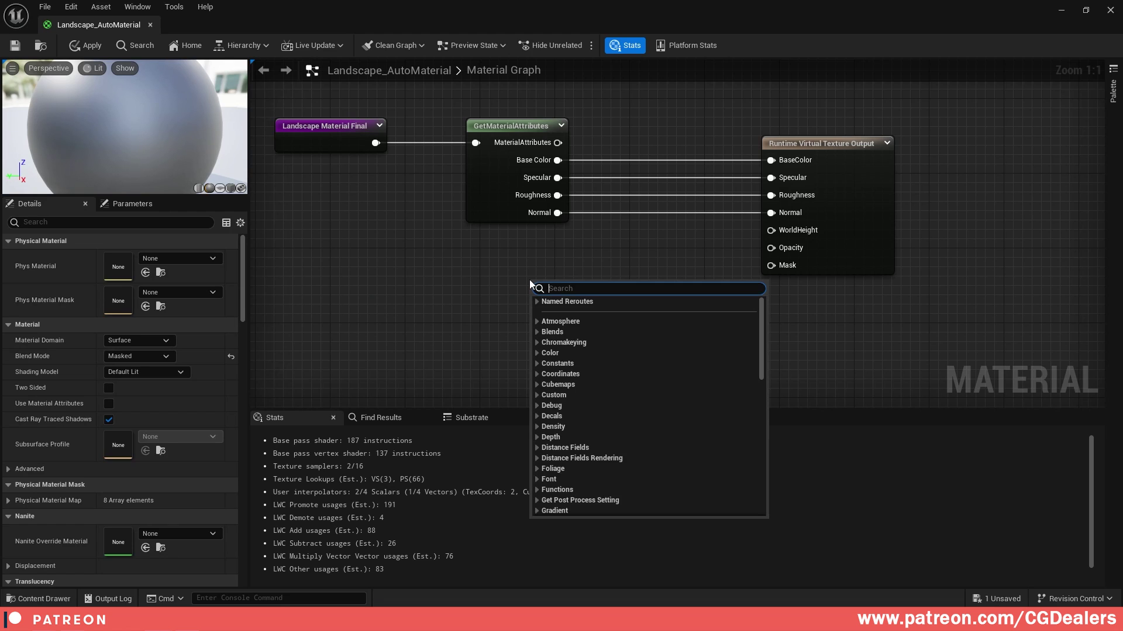
type("world pos")
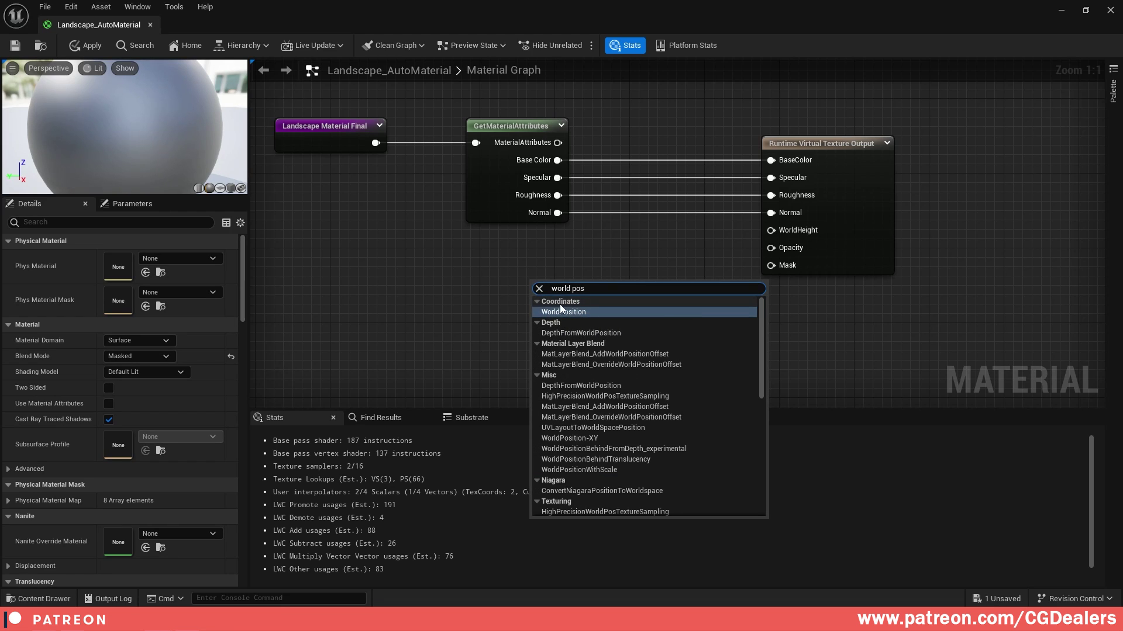
left_click(572, 312)
left_click_drag(566, 290, 498, 287)
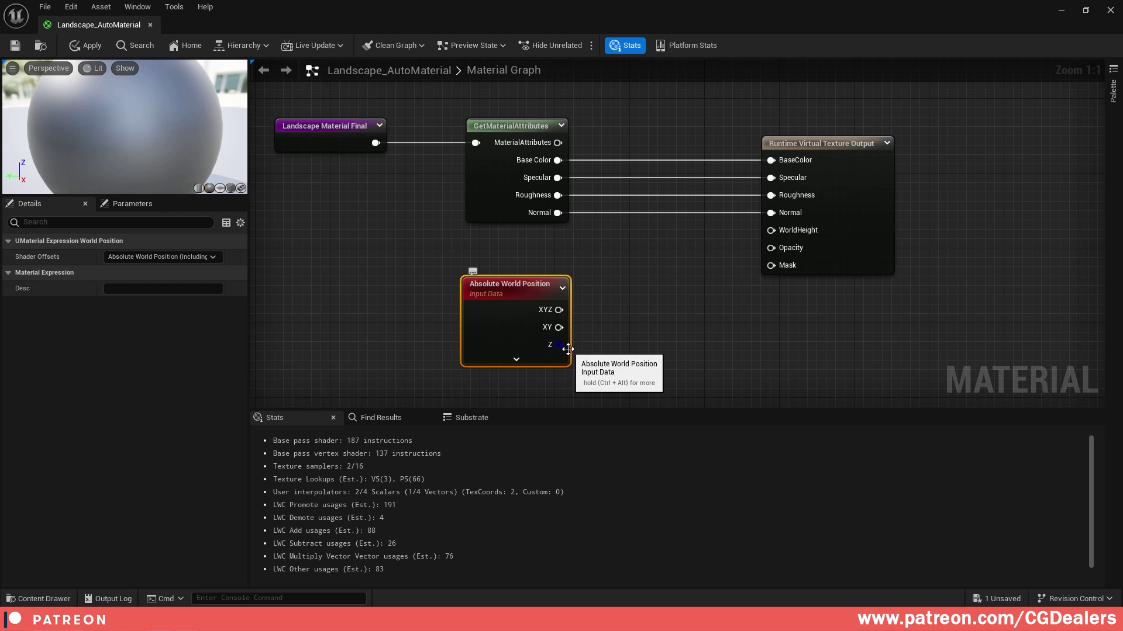
left_click_drag(569, 349, 782, 232)
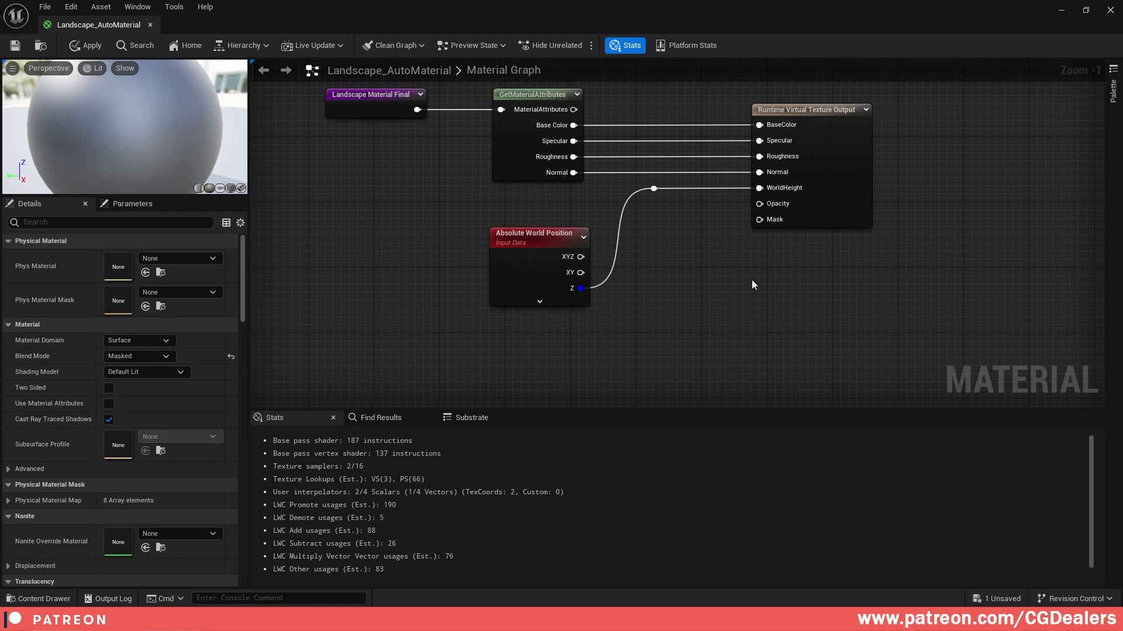
Step: Add a constant with value 1 below Absolute World Position and connect it to Opacity on the Runtime Virtual Texture Output
left_click(512, 346)
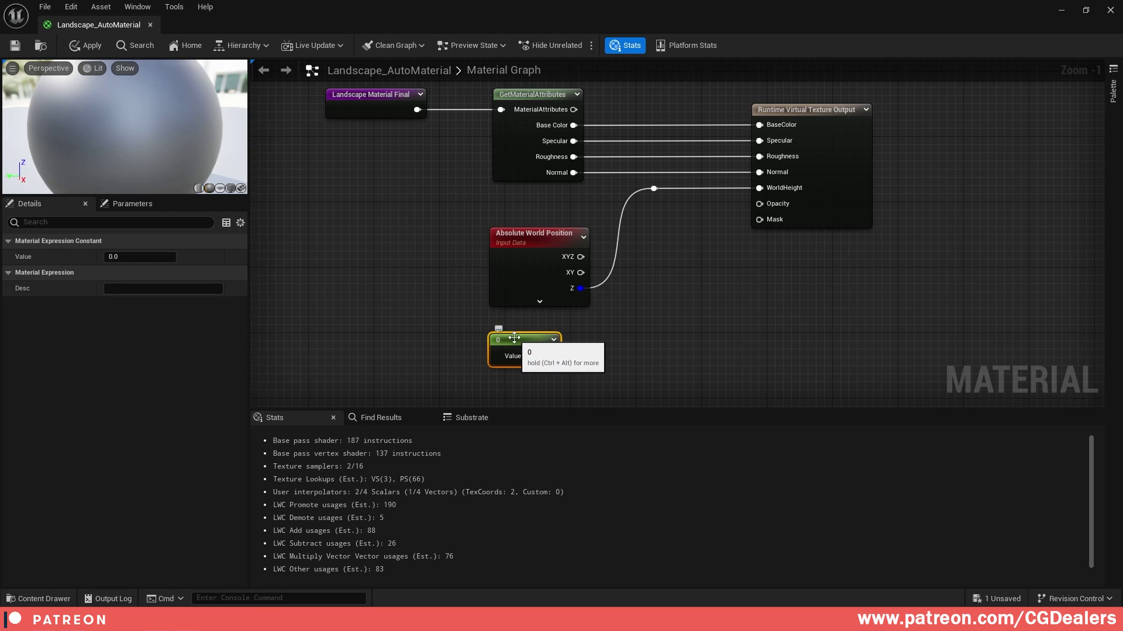
left_click(144, 257)
type("1")
key("Return")
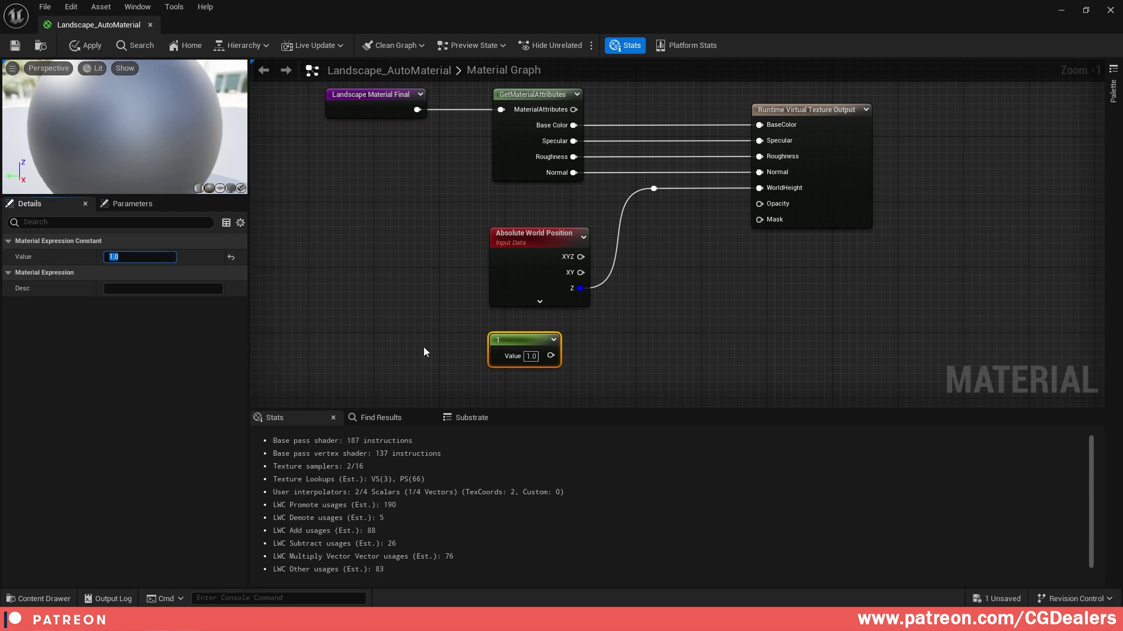
left_click_drag(551, 355, 759, 203)
left_click(802, 367)
Step: Move the whole Runtime Virtual Texture Output node network further up, away from the commented groups
scroll(803, 367, "down", 2)
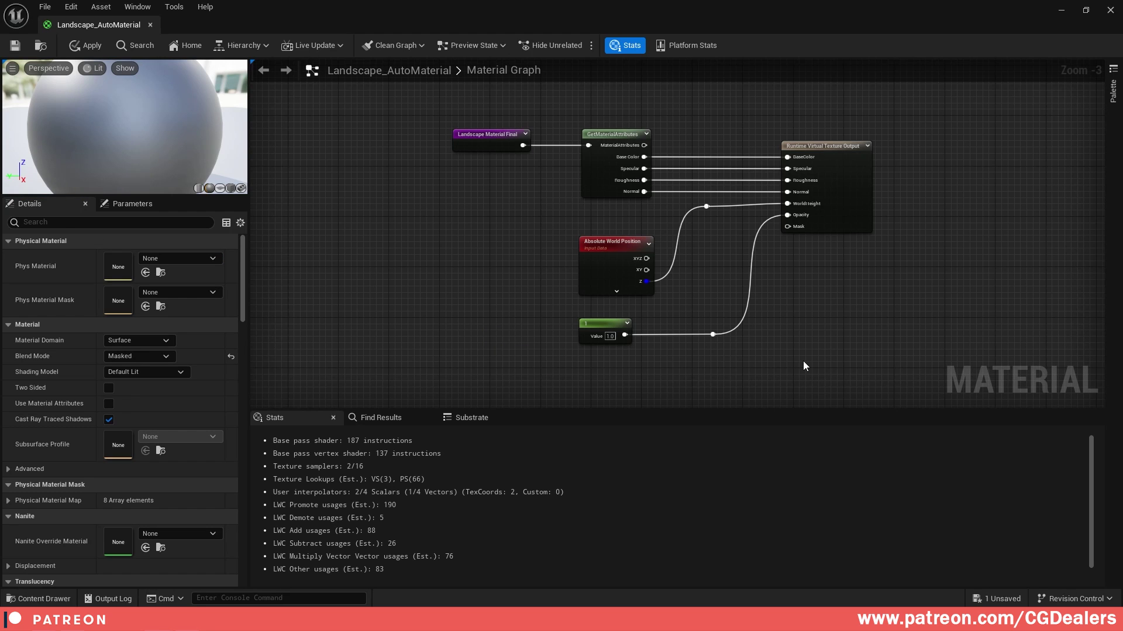
right_click_drag(804, 362, 743, 305)
scroll(756, 295, "down", 3)
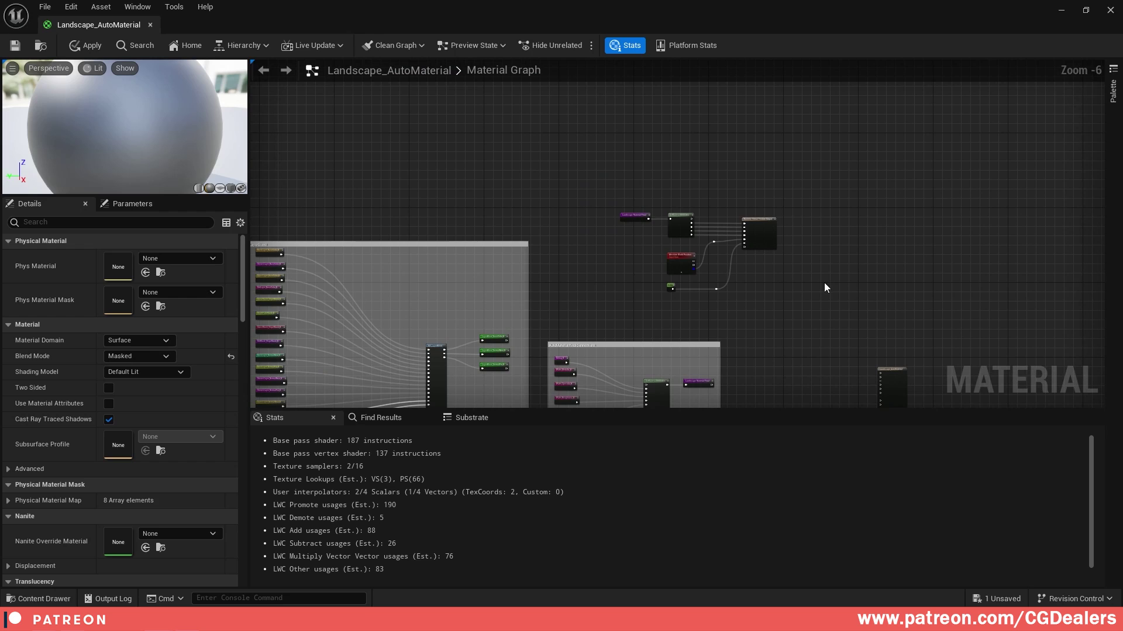
left_click_drag(567, 155, 789, 306)
left_click_drag(766, 231, 754, 139)
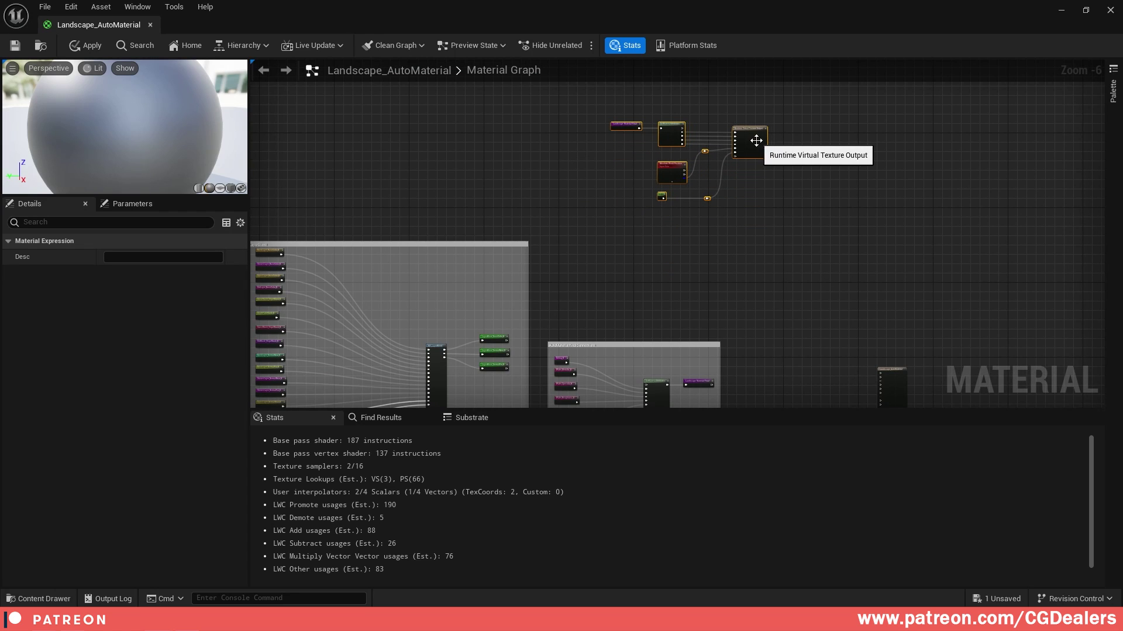
left_click(724, 238)
Step: Add a RuntimeVirtualTextureSample node in the free space below the constant node
scroll(713, 233, "up", 3)
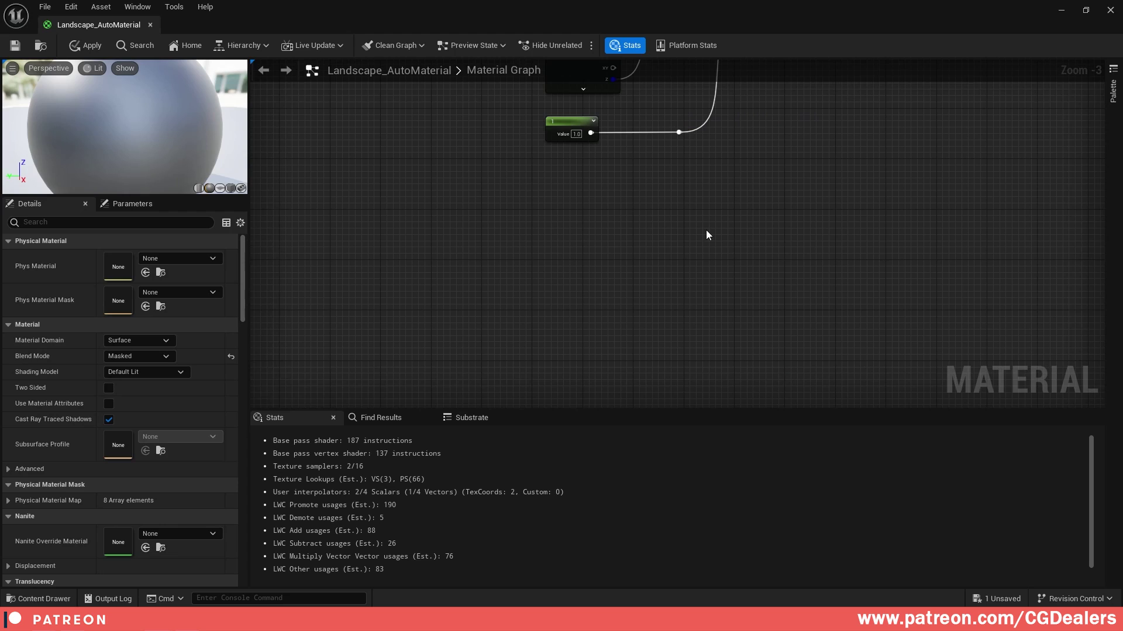
scroll(706, 231, "up", 1)
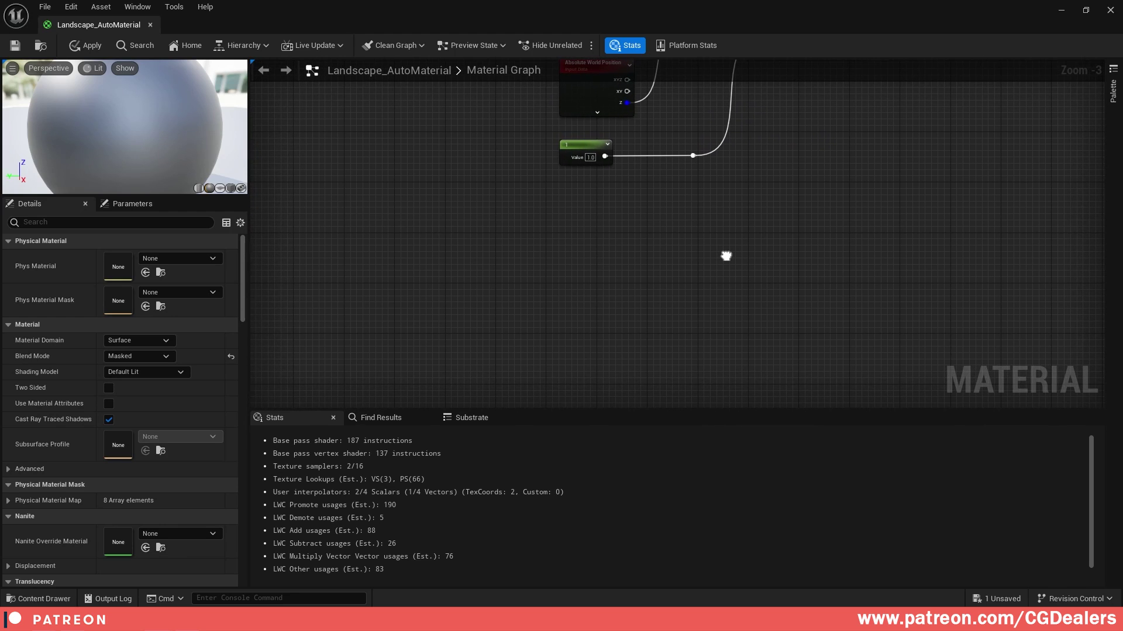
right_click(580, 302)
type("runt")
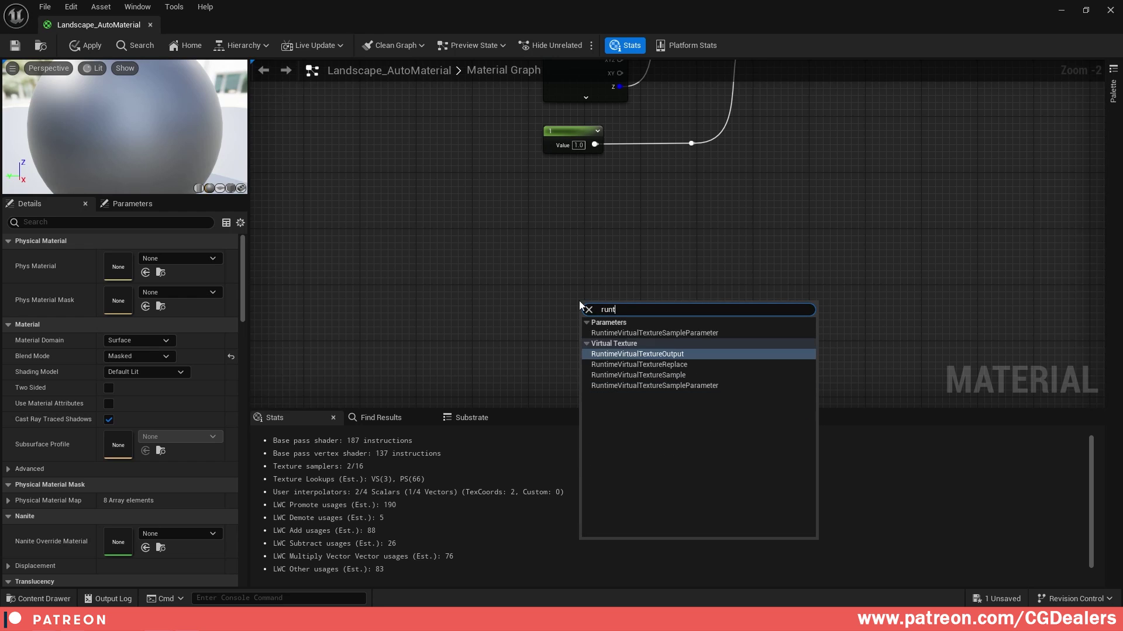
type("ime vir")
left_click(638, 375)
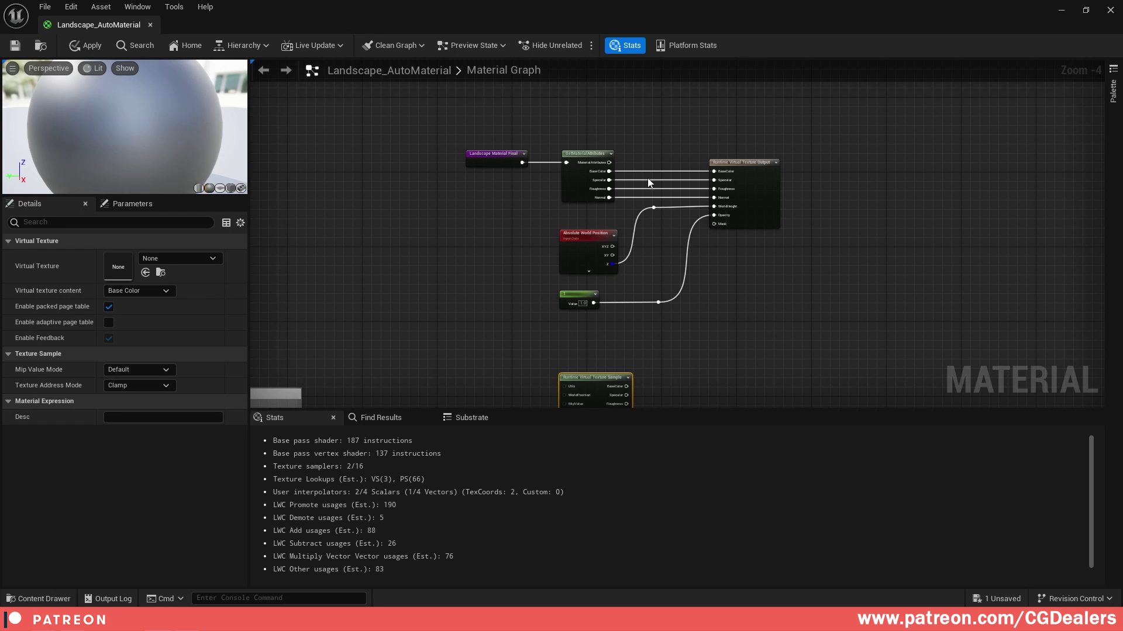
Step: Add a SetMaterialAttributes node beside the Runtime Virtual Texture Sample node
scroll(763, 187, "up", 4)
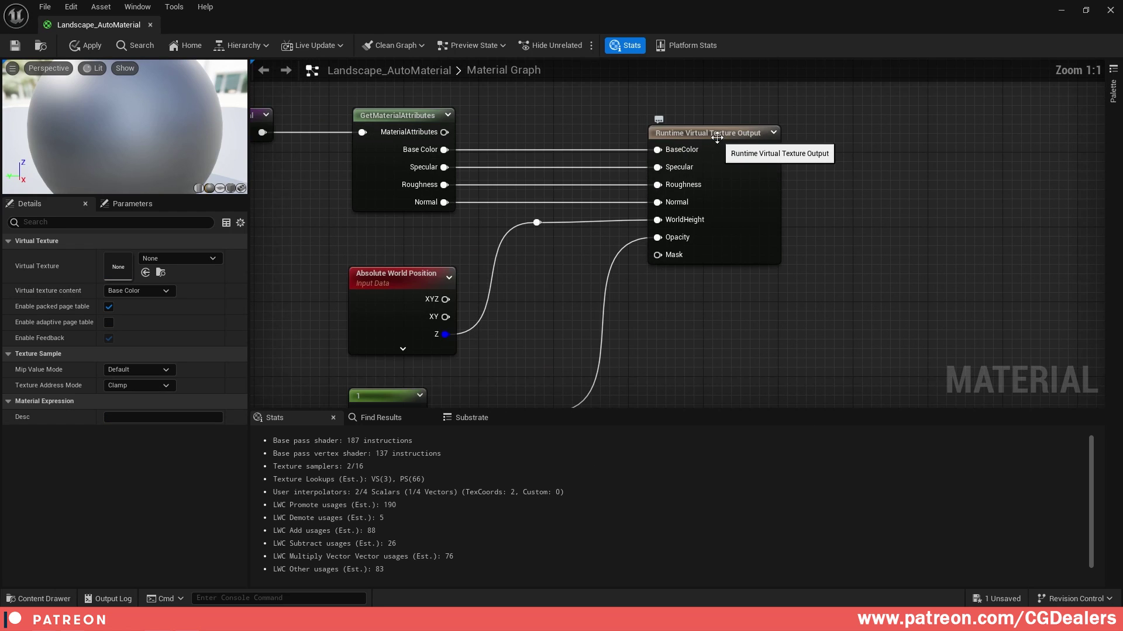
scroll(696, 295, "down", 2)
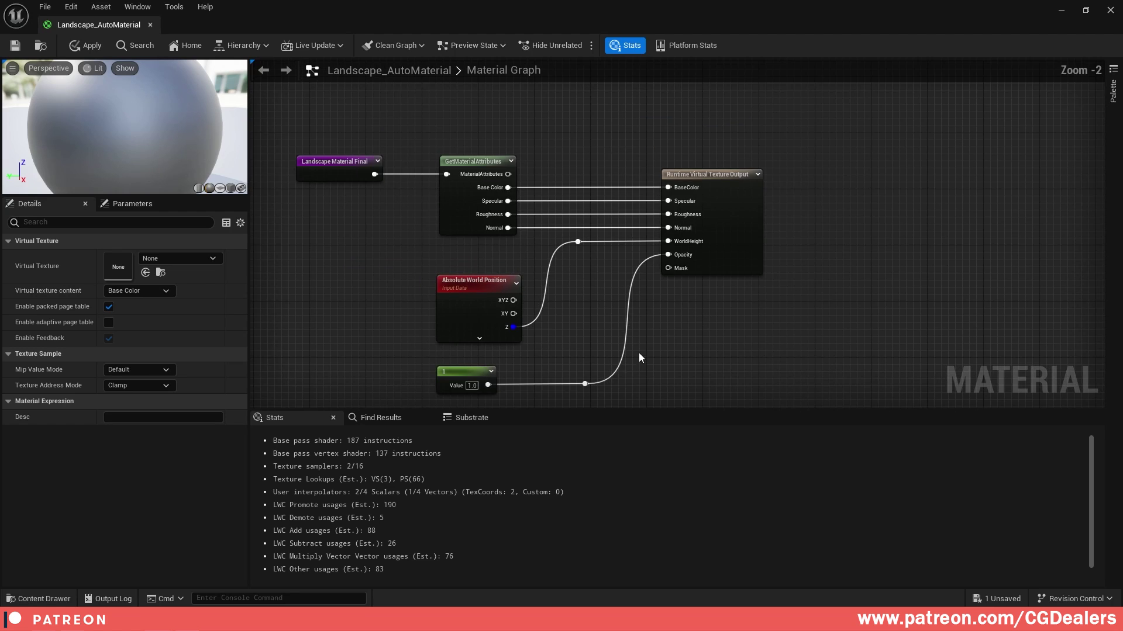
right_click_drag(639, 352, 689, 119)
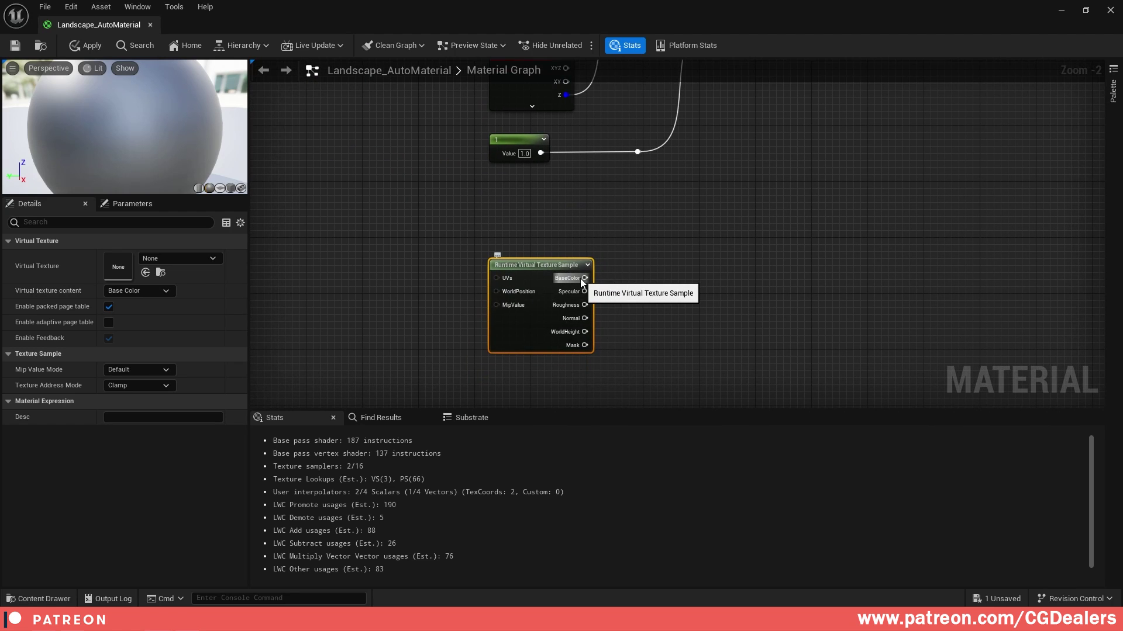
scroll(580, 278, "up", 2)
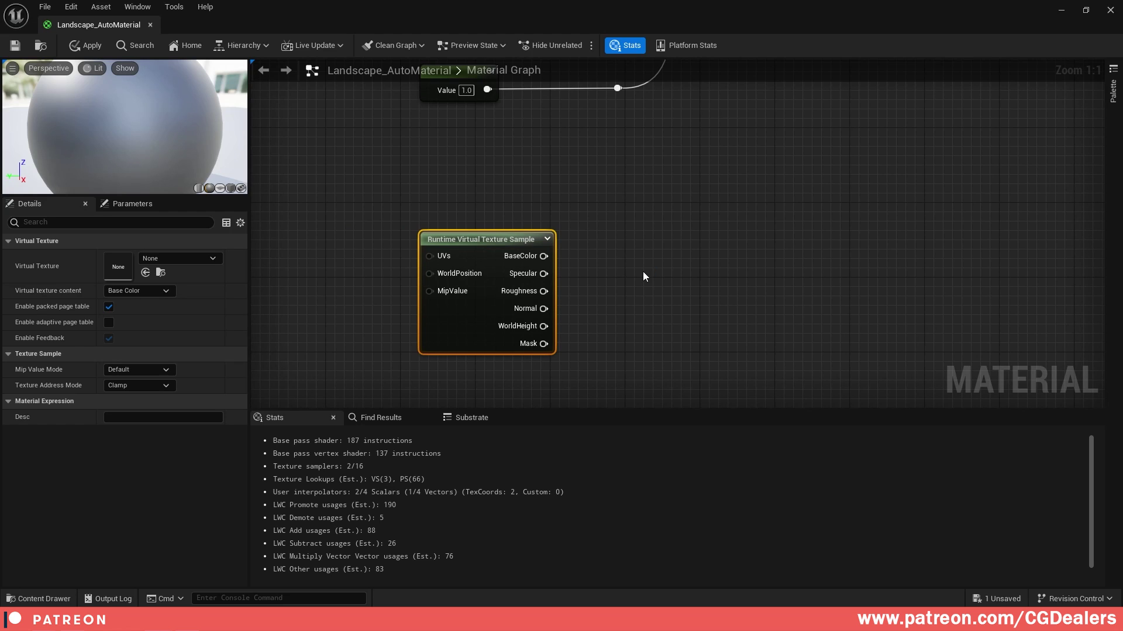
right_click(687, 256)
type("set mater")
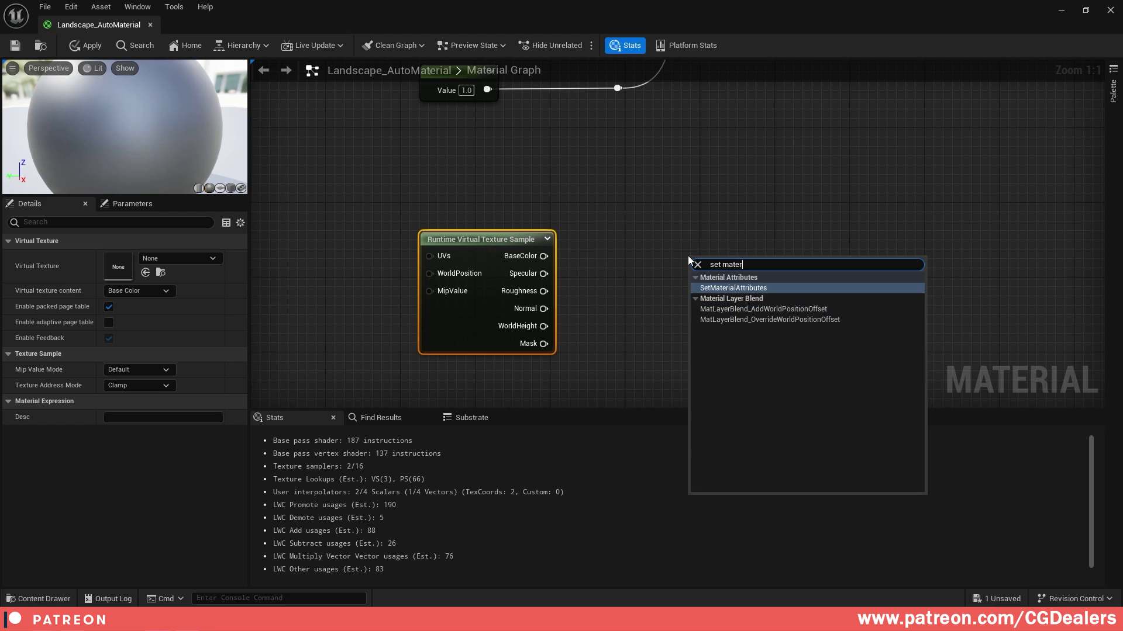
key("Return")
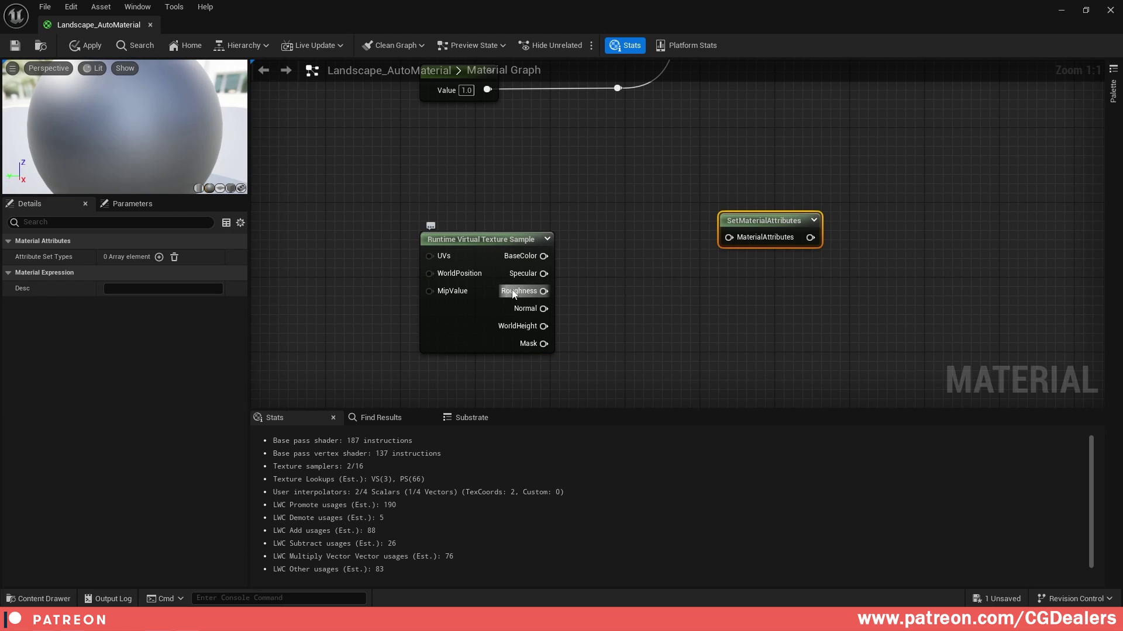
Step: Add BaseColor and Specular as attribute set types on the SetMaterialAttributes node
scroll(635, 198, "down", 4)
right_click_drag(634, 198, 658, 196)
scroll(659, 196, "up", 4)
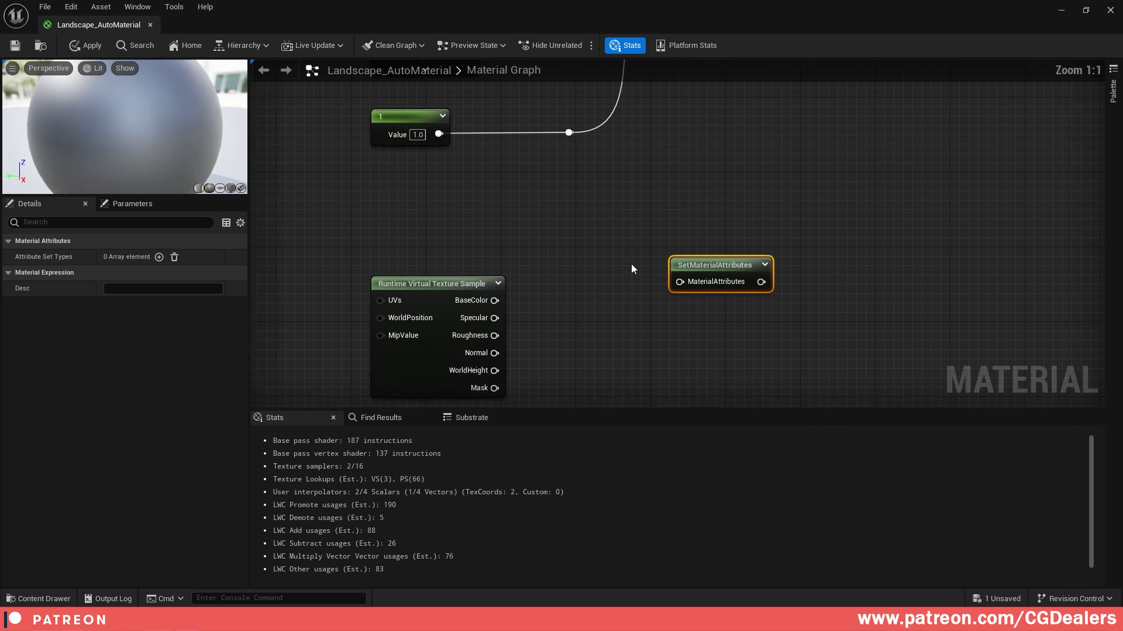
right_click_drag(579, 294, 584, 265)
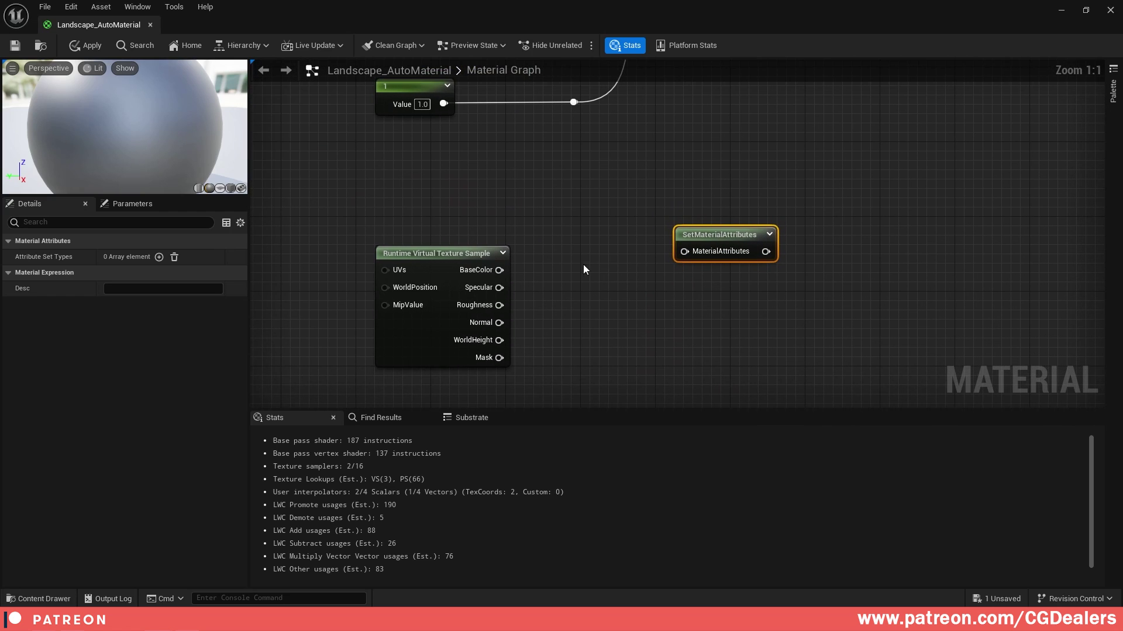
left_click(159, 258)
left_click(160, 258)
left_click(143, 291)
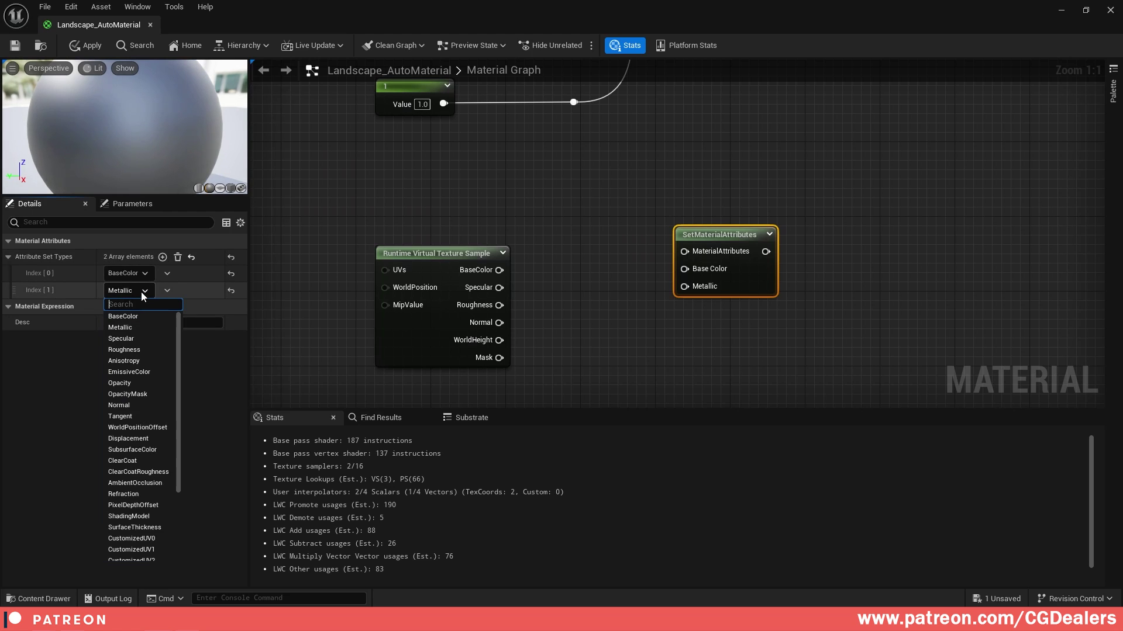
left_click(121, 339)
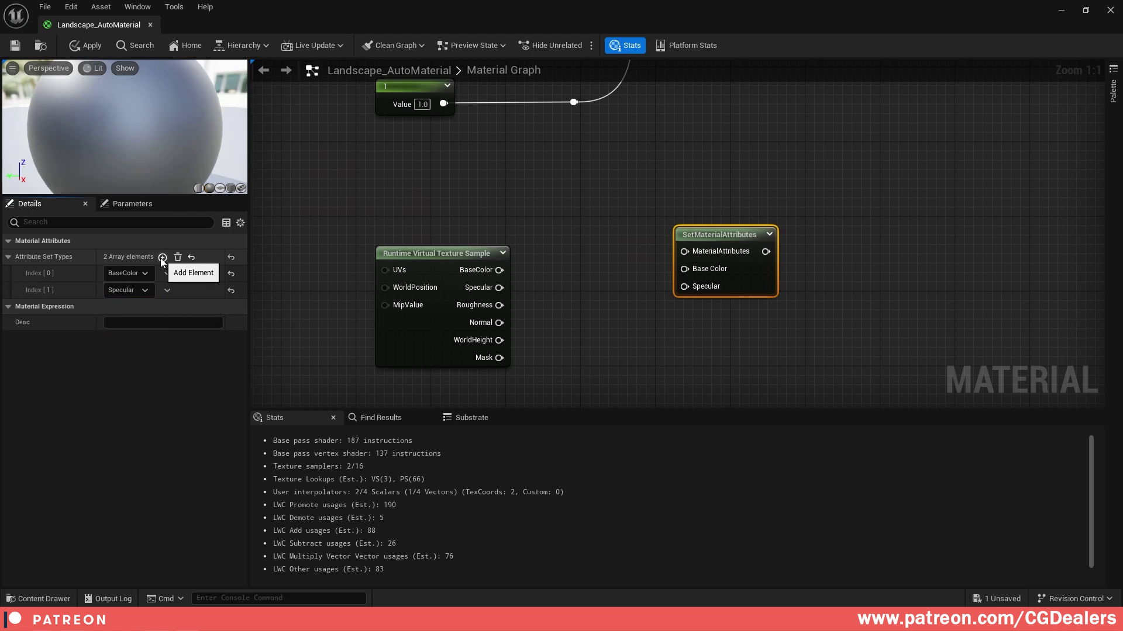
Step: Add Roughness and Normal as the third and fourth attribute set types on the SetMaterialAttributes node
left_click(160, 258)
left_click(141, 307)
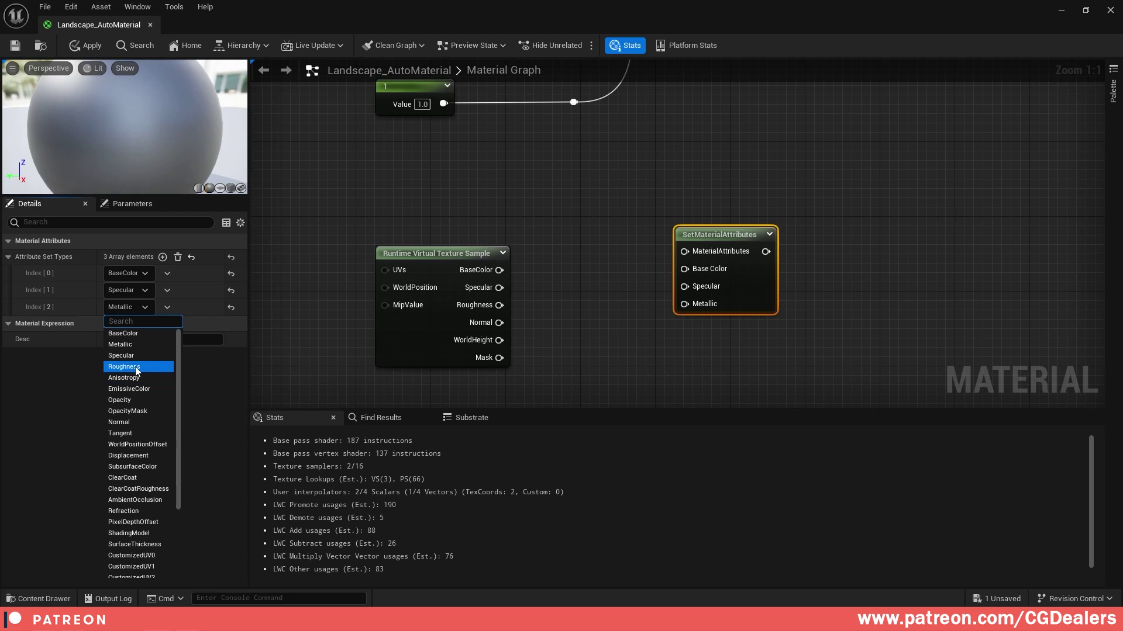
left_click(136, 368)
left_click(162, 257)
left_click(127, 323)
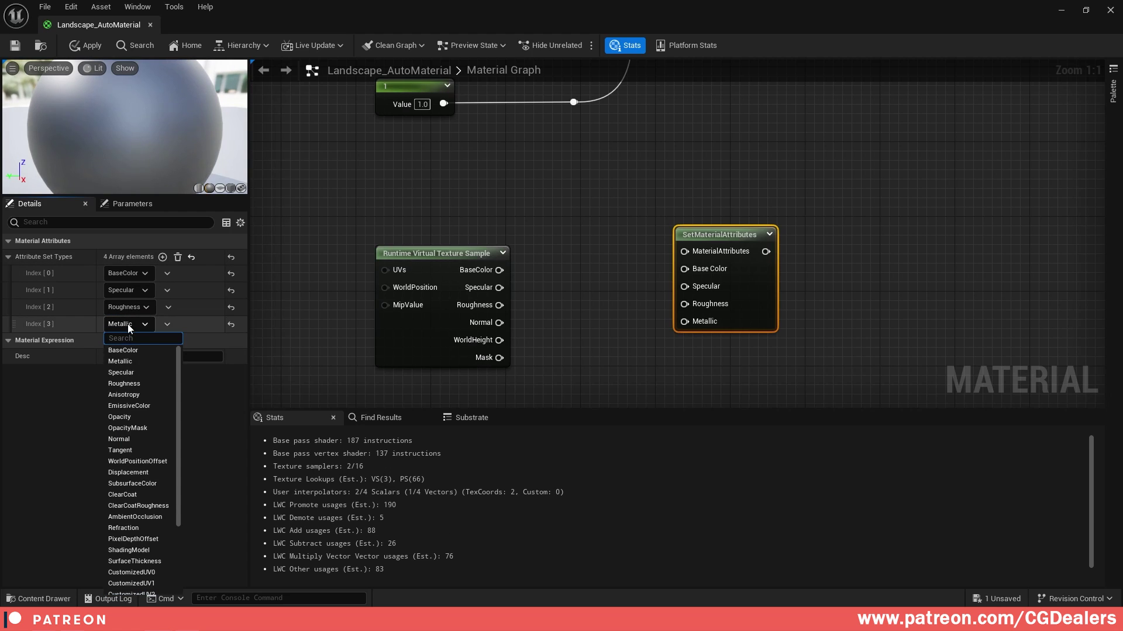
type("normal")
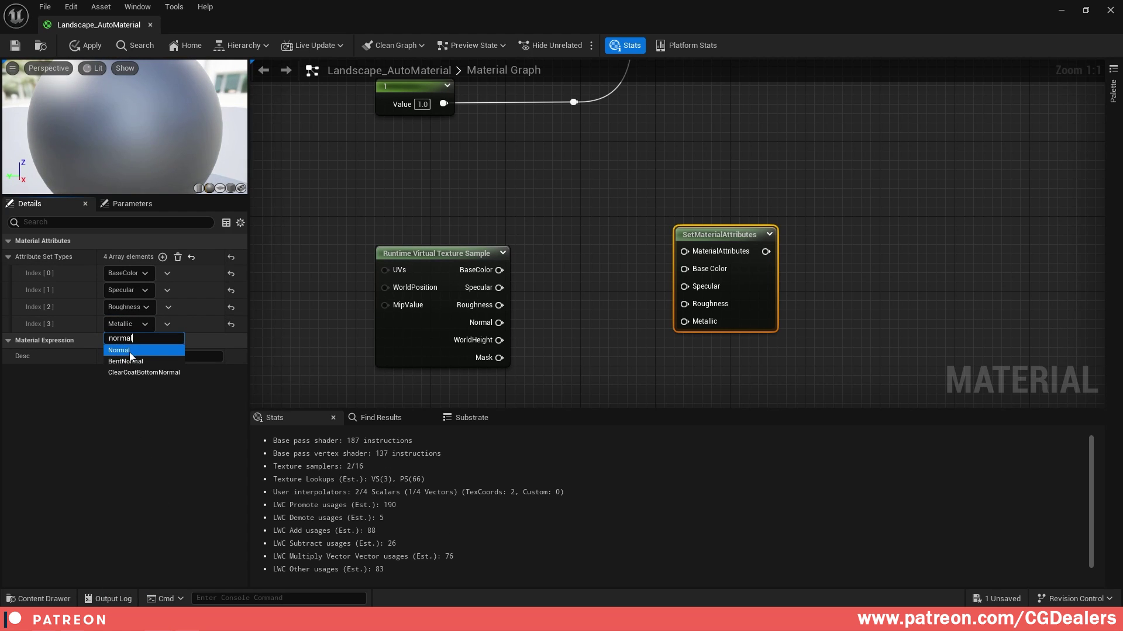
left_click(129, 351)
Step: Connect BaseColor, Specular, Roughness and Normal from Runtime Virtual Texture Sample to the matching SetMaterialAttributes inputs and straighten the connections
left_click_drag(502, 323, 685, 322)
left_click_drag(500, 305, 685, 287)
left_click_drag(499, 269, 700, 267)
left_click_drag(418, 192, 806, 386)
key("q")
left_click(804, 297)
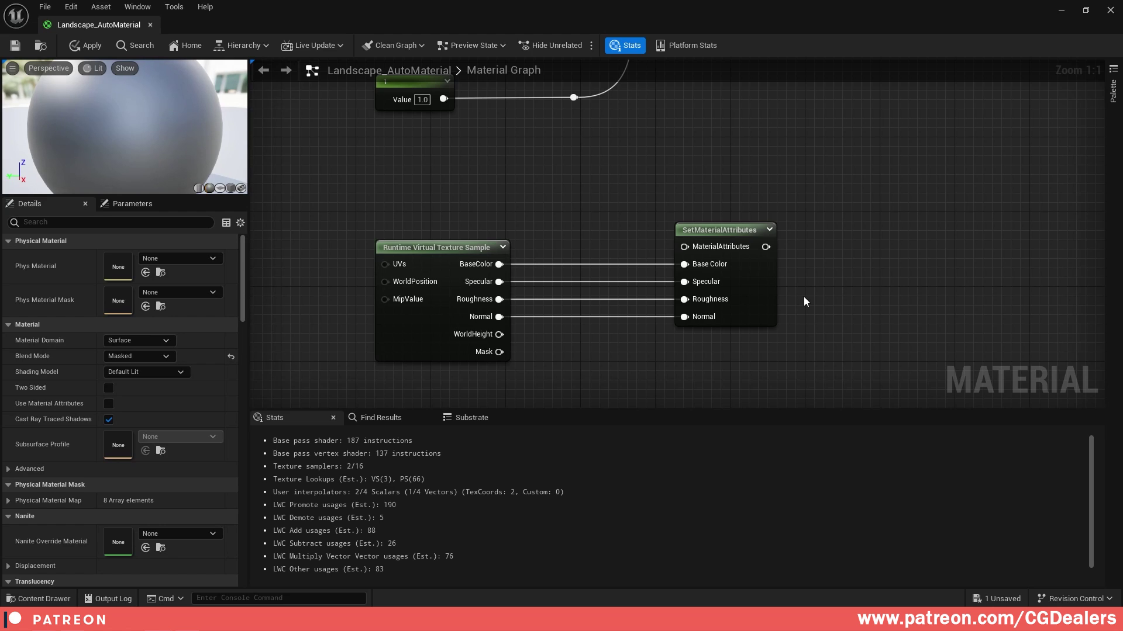
Step: Add a StaticSwitchParameter node after SetMaterialAttributes and name it Enable RVT
right_click_drag(803, 297, 704, 292)
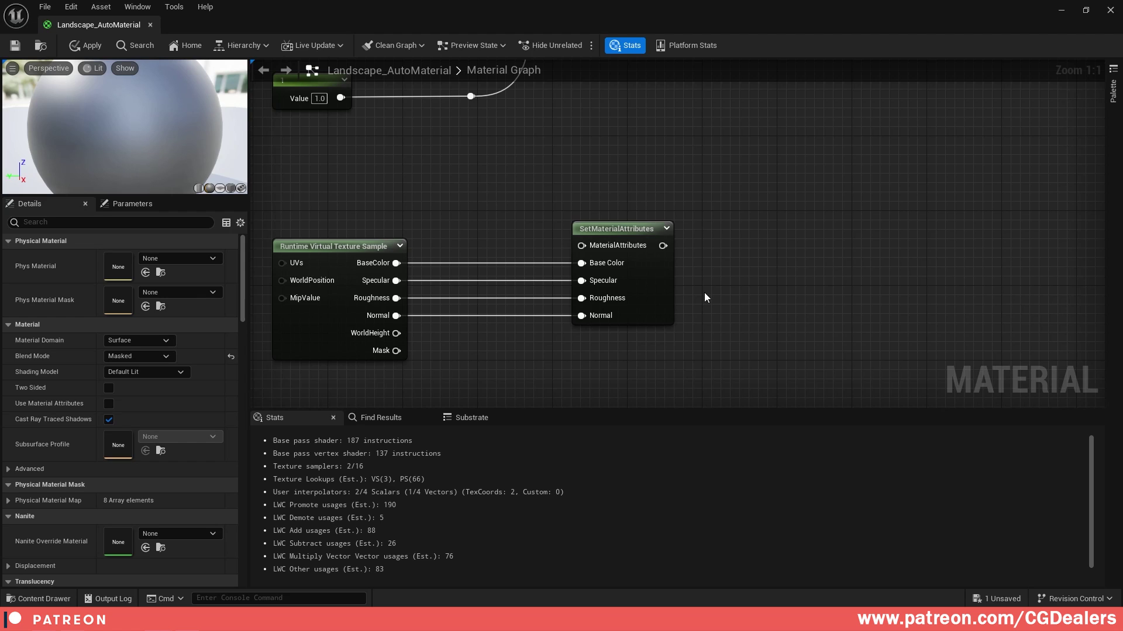
right_click(837, 272)
type("switch para")
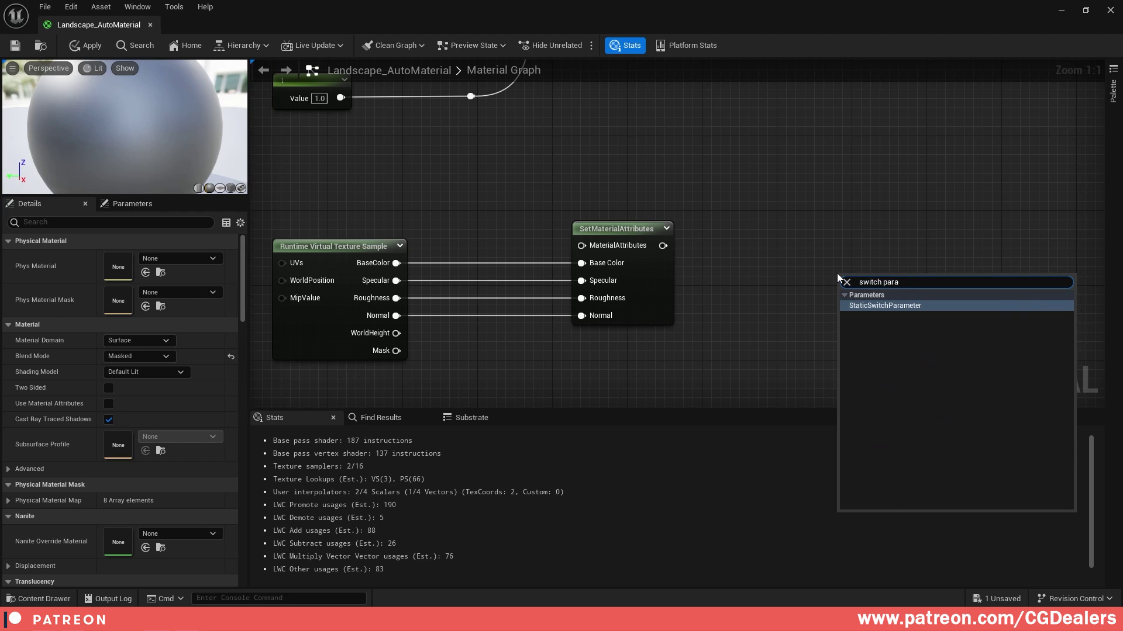
left_click(872, 306)
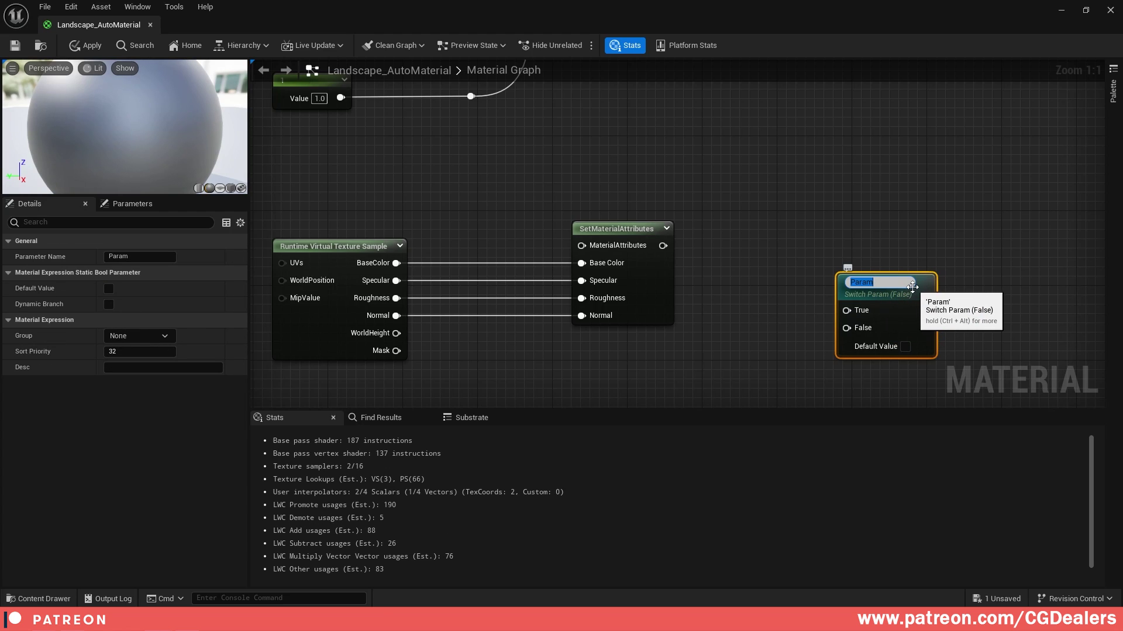
type("Enable RVT")
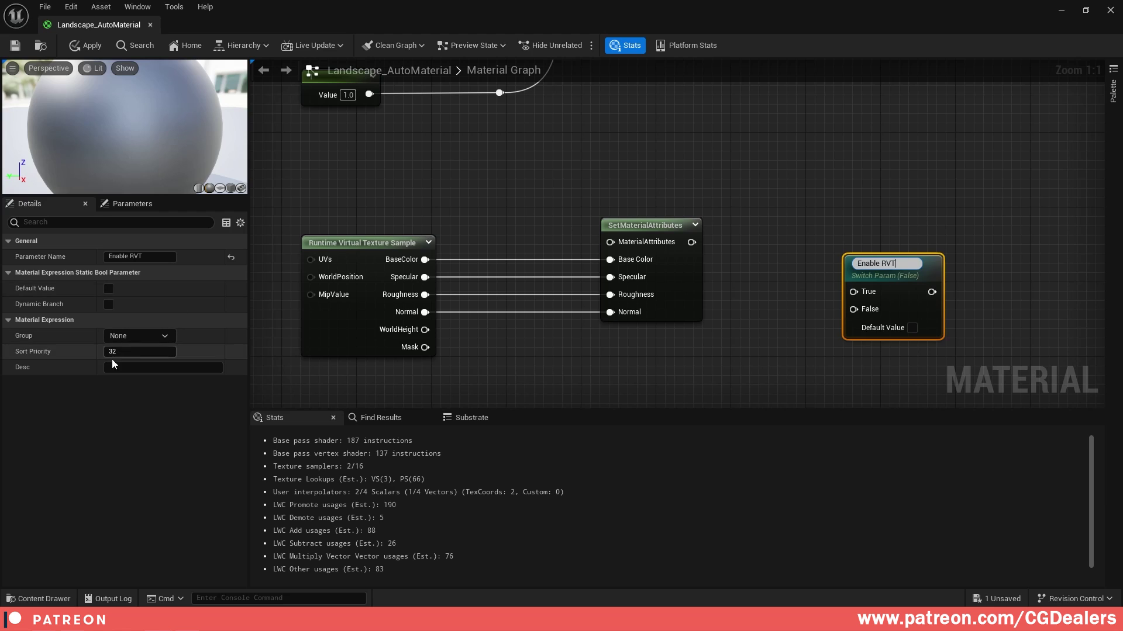
Step: Assign the Enable RVT parameter to the group RVT and set its sort priority to 0
left_click(135, 338)
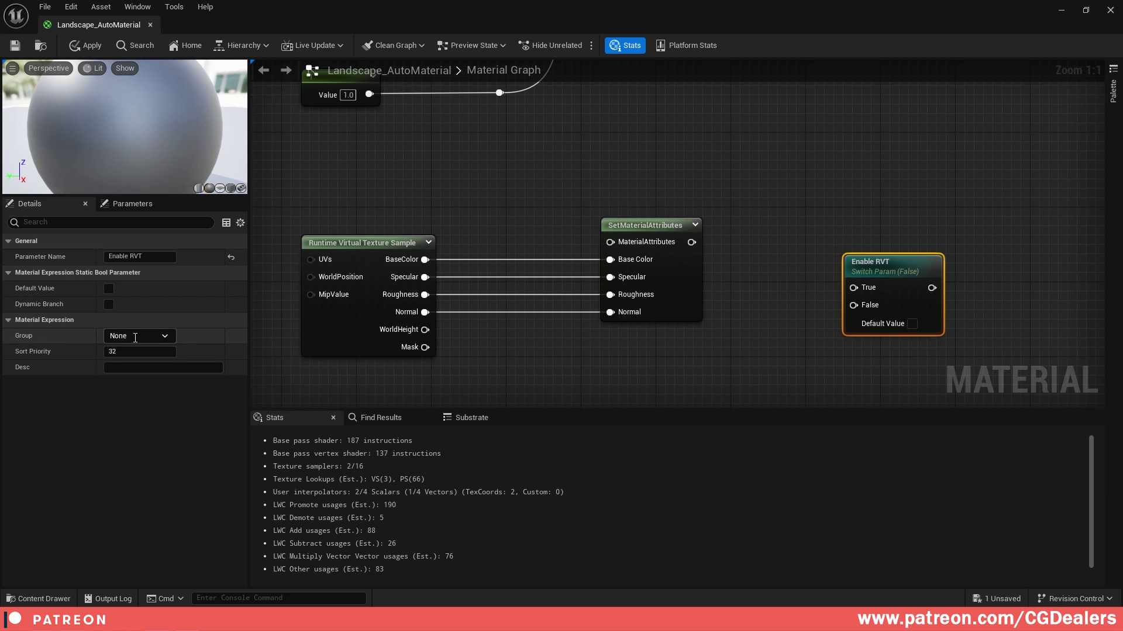
left_click(135, 337)
type("RVT")
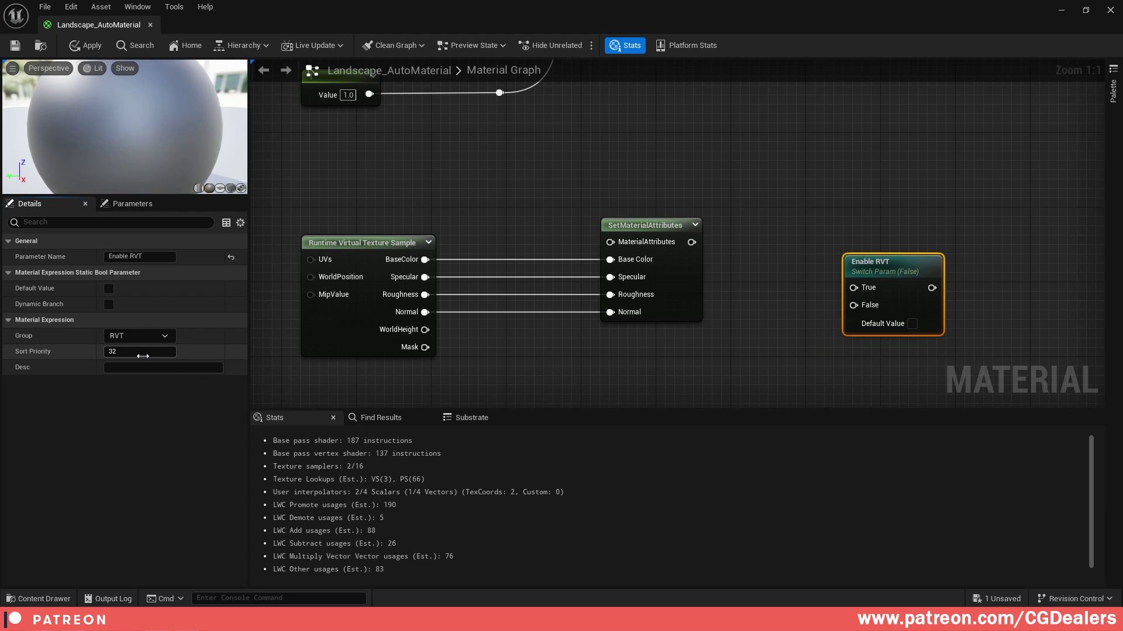
left_click(143, 356)
type("0")
key("Return")
key("Return")
Step: Move Enable RVT level with SetMaterialAttributes and connect the SetMaterialAttributes output to its True input
left_click_drag(877, 263, 877, 216)
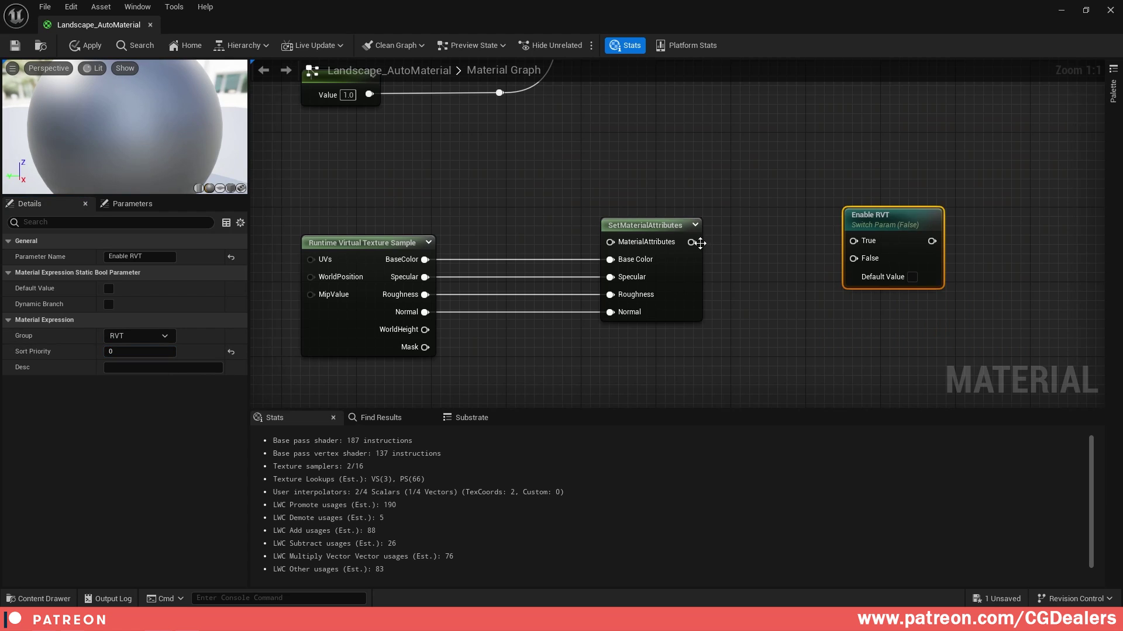
left_click_drag(691, 243, 854, 241)
left_click_drag(407, 188, 963, 342)
right_click_drag(809, 308, 742, 248)
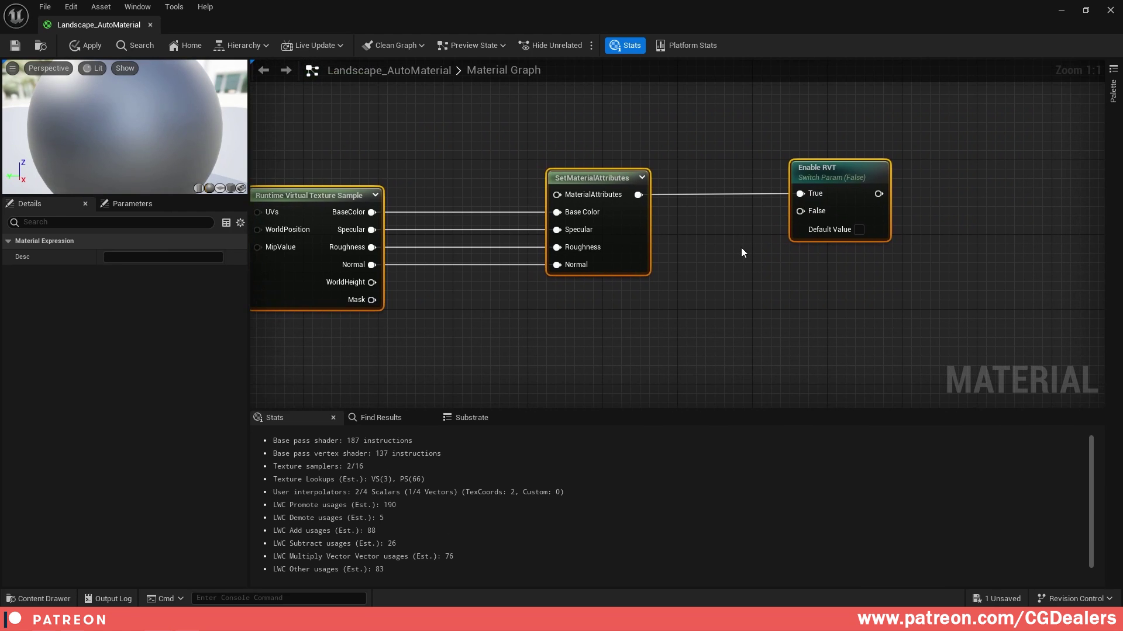
left_click(791, 269)
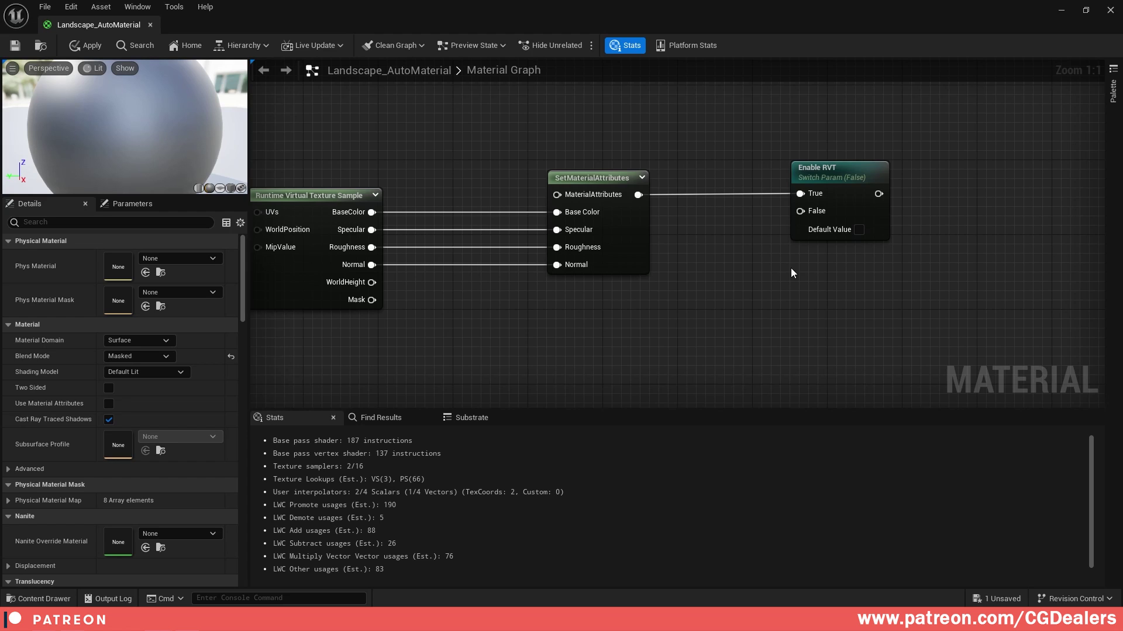
Step: Add a Landscape Material Final reroute below SetMaterialAttributes and connect it to the False input of Enable RVT
right_click(562, 315)
type("landsca")
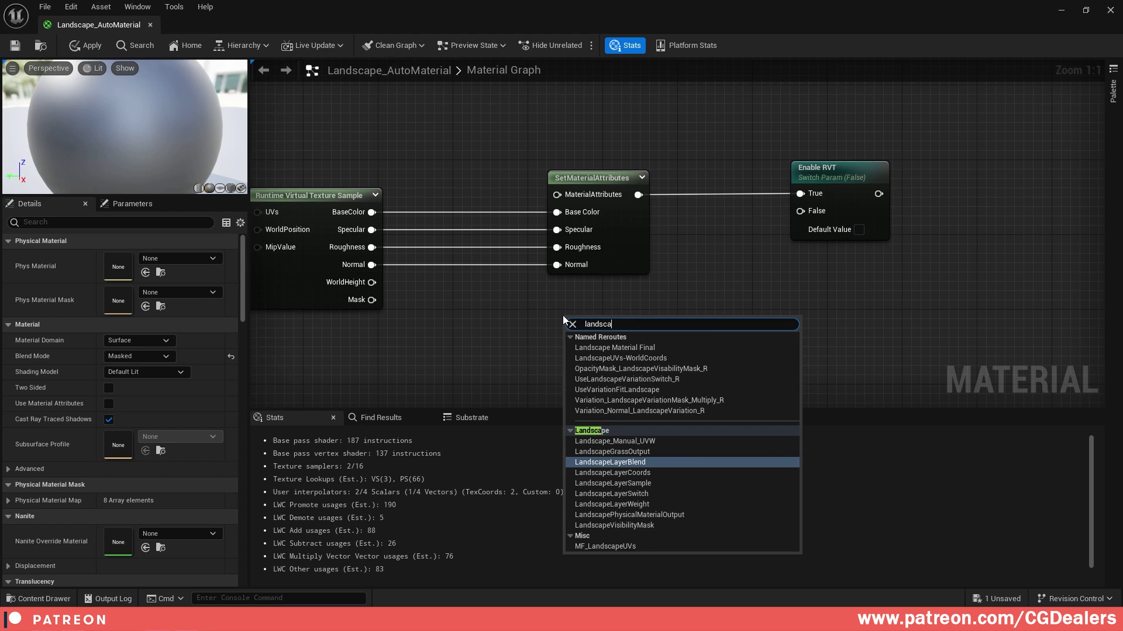
type("pe mate")
key("Return")
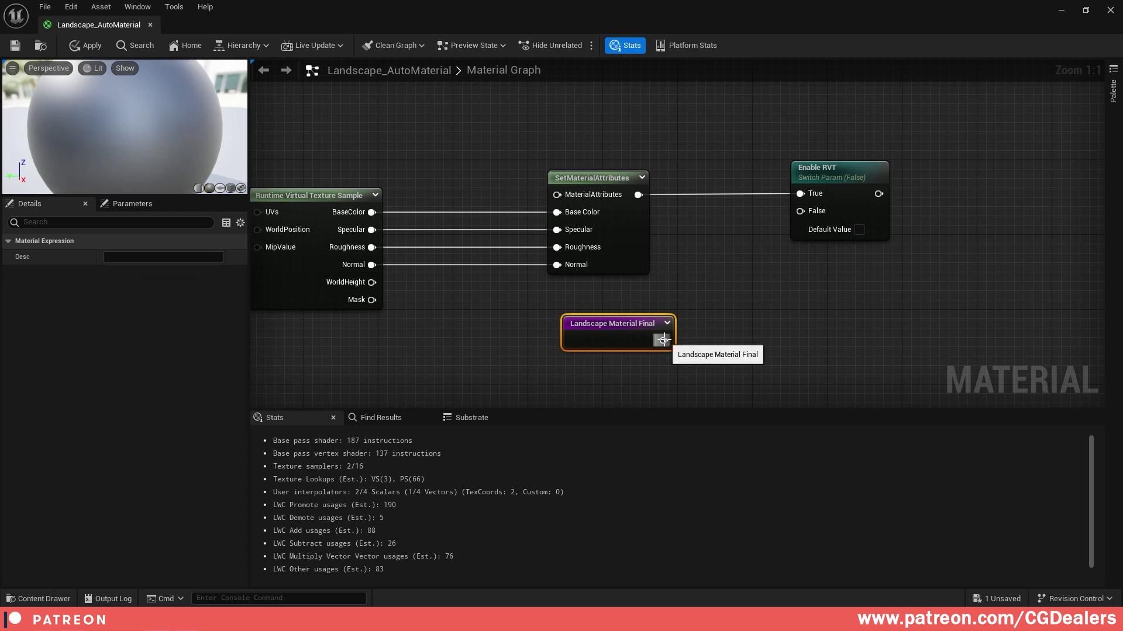
left_click_drag(663, 340, 801, 211)
Step: Create a named reroute declaration from the Enable RVT output and name it RVT Final
scroll(766, 248, "down", 4)
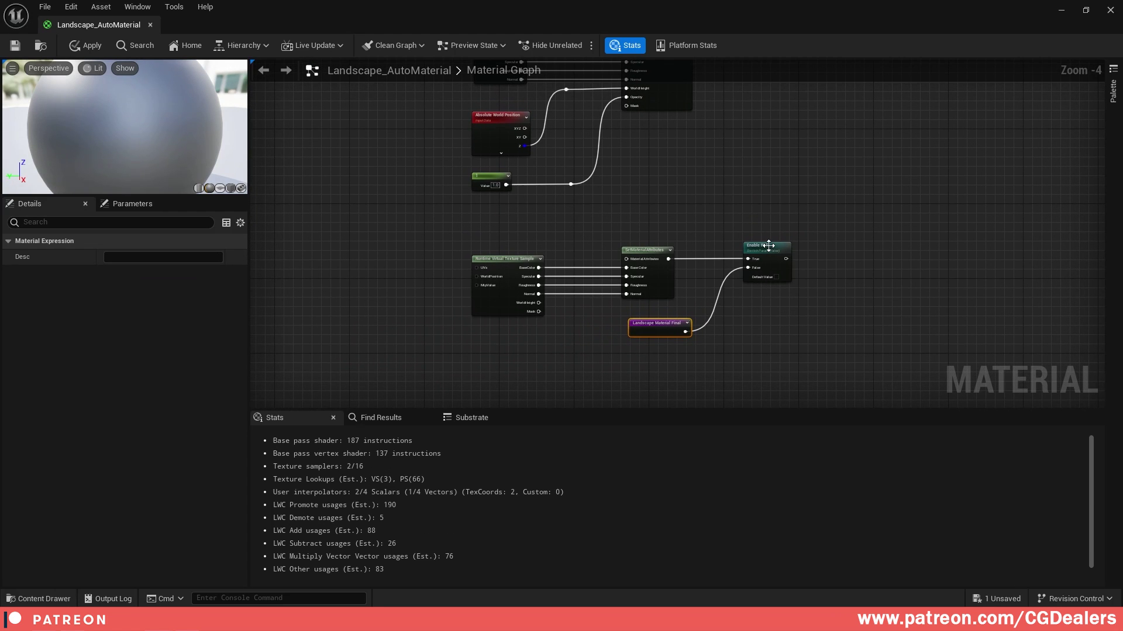
right_click_drag(684, 206, 665, 282)
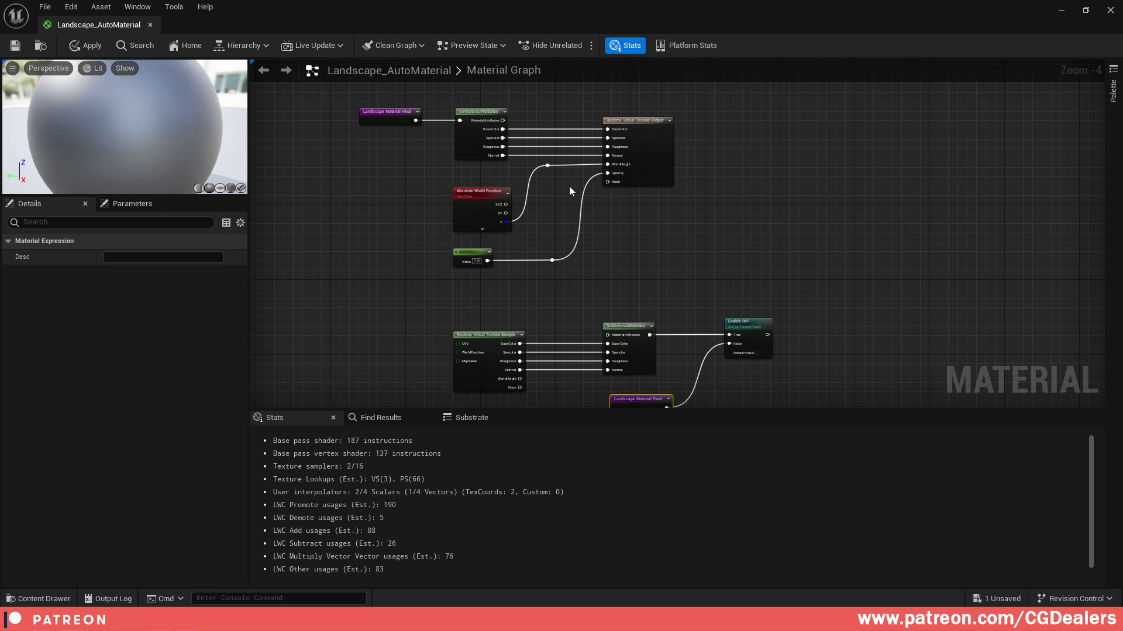
right_click_drag(715, 271, 703, 217)
scroll(663, 340, "down", 4)
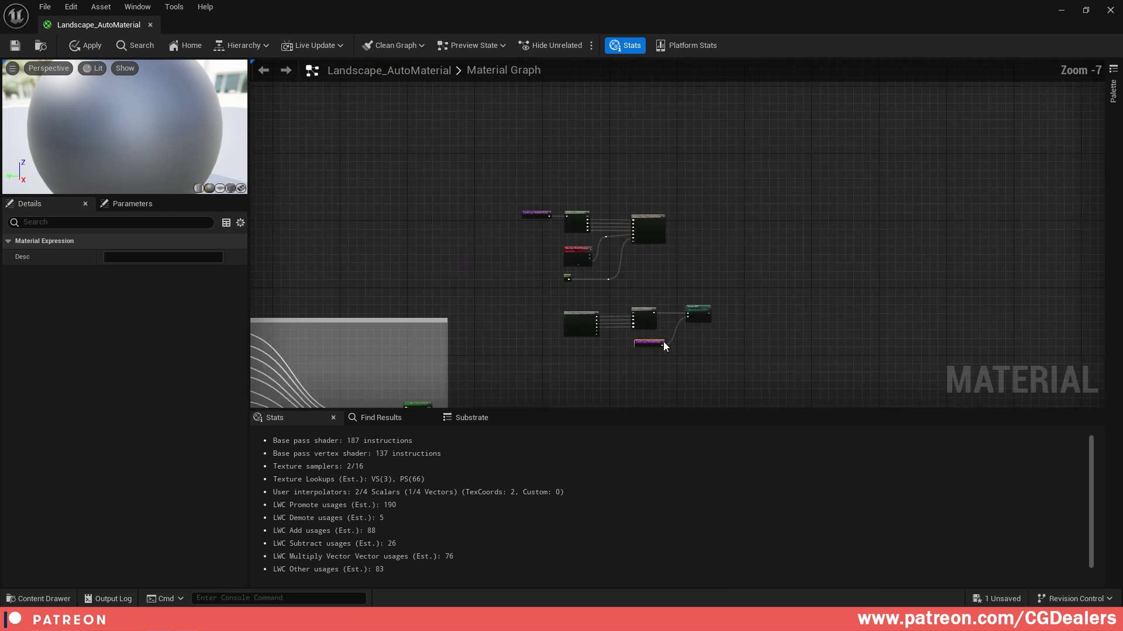
right_click_drag(601, 388, 609, 221)
scroll(581, 271, "up", 5)
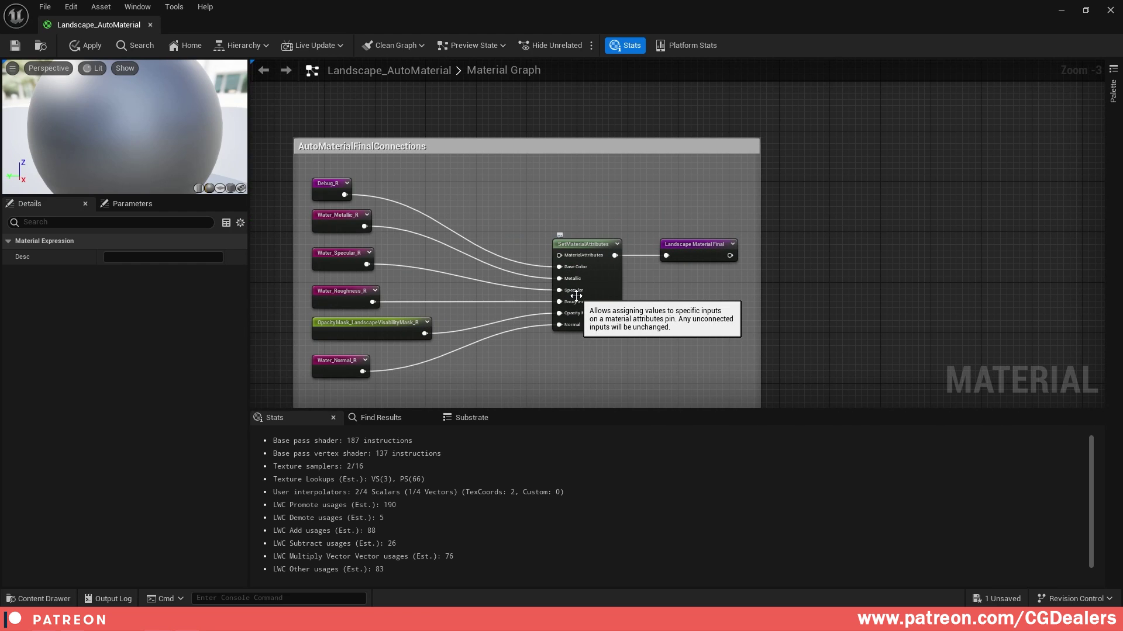
double_click(690, 245)
left_click_drag(669, 233, 707, 237)
left_click(773, 455)
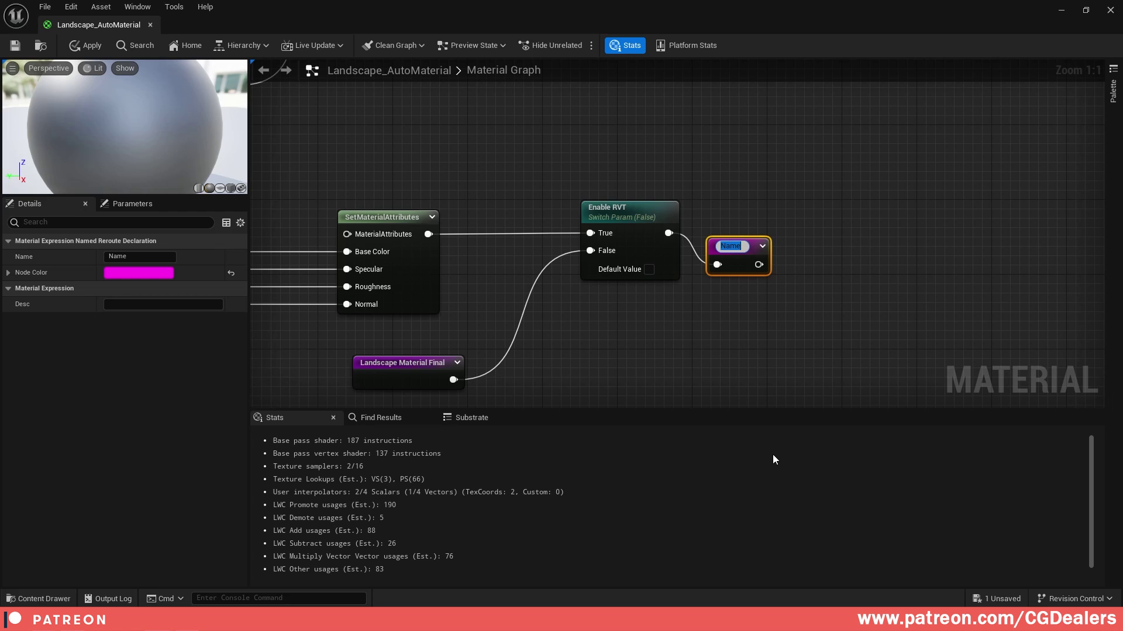
type("RVT Final")
key("Return")
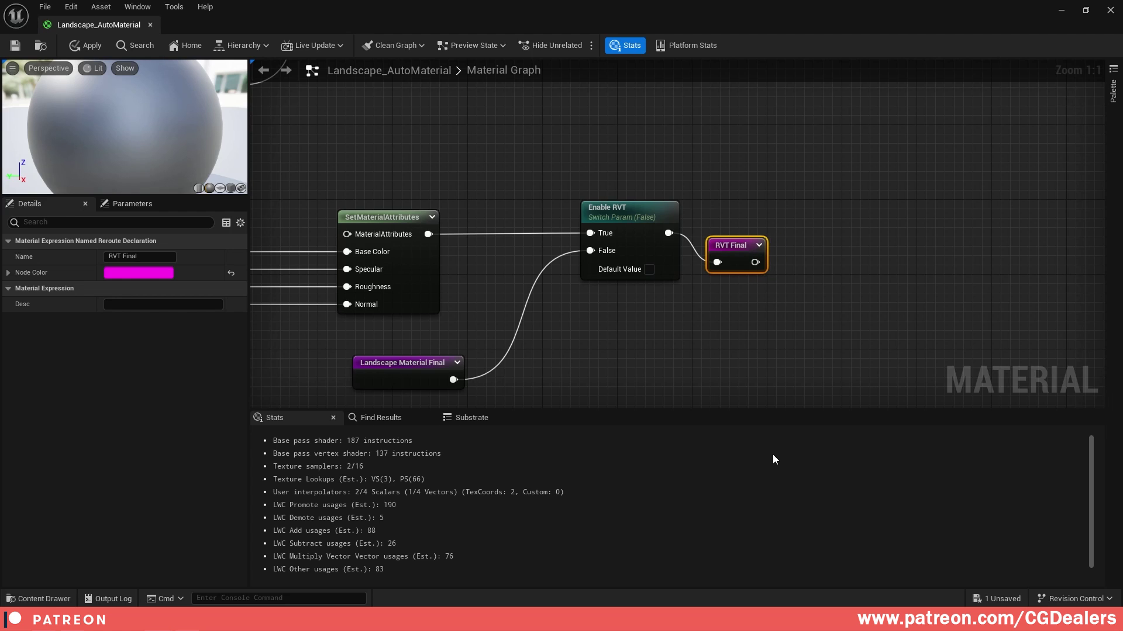
Step: Move the Runtime Virtual Texture Sample node network up, closer to the Runtime Virtual Texture Output network
scroll(663, 230, "down", 4)
left_click(663, 230)
left_click_drag(441, 240, 871, 406)
left_click_drag(641, 222, 642, 184)
left_click(825, 313)
Step: Enclose both runtime virtual texture networks in a comment box titled RVT and extend its upper edge slightly
right_click_drag(724, 114, 761, 254)
scroll(731, 216, "down", 2)
left_click_drag(539, 140, 862, 345)
key("c")
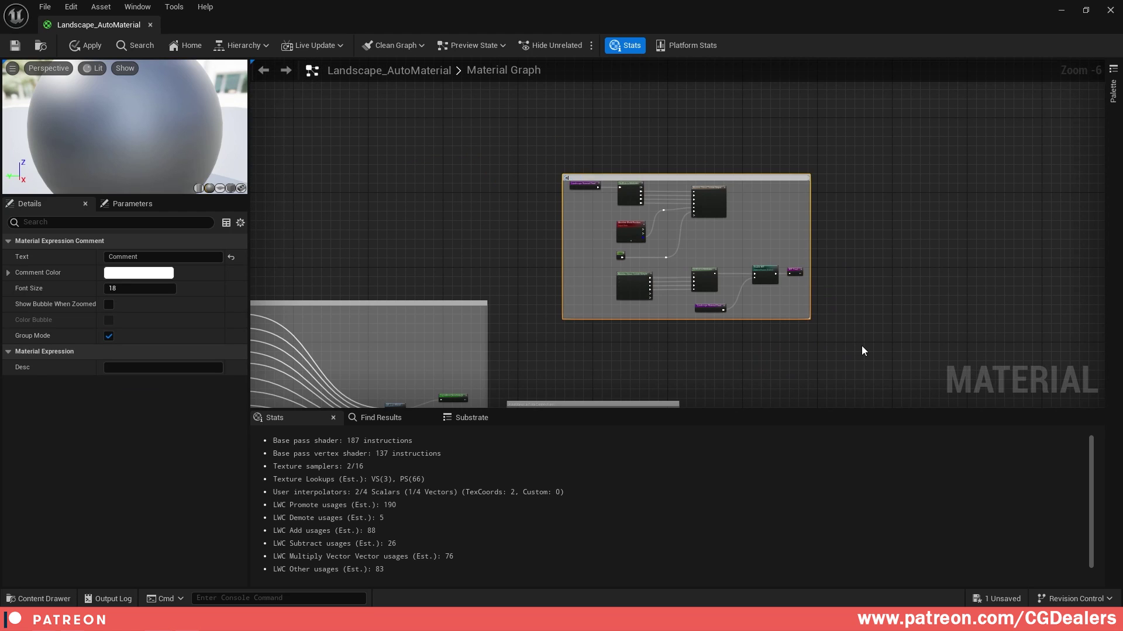
key("Return")
scroll(621, 174, "up", 3)
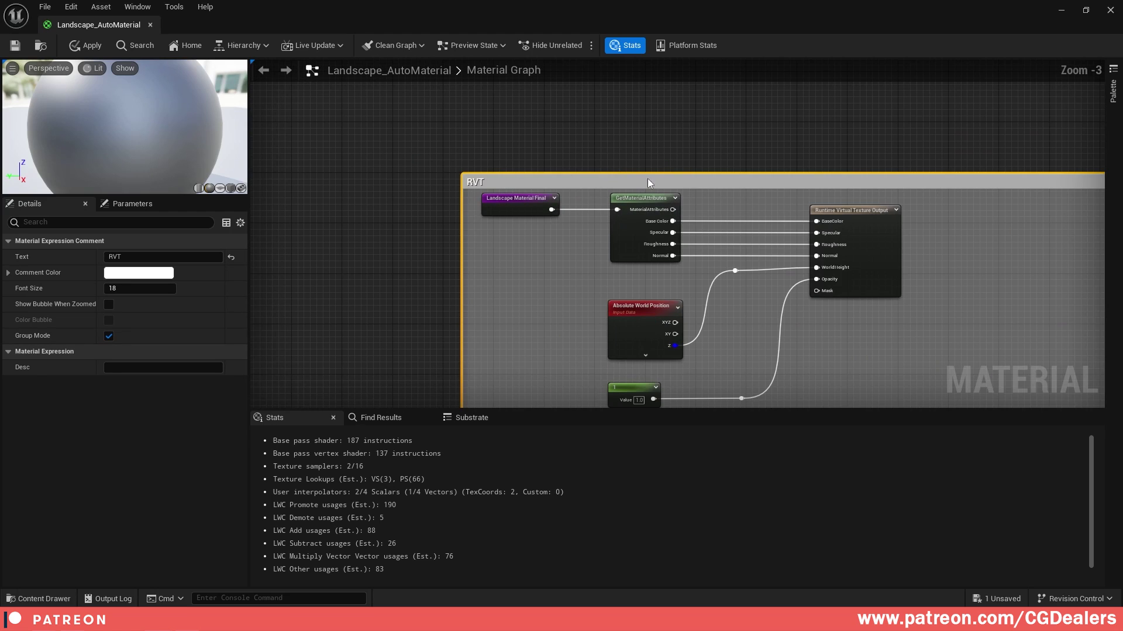
left_click_drag(662, 177, 671, 166)
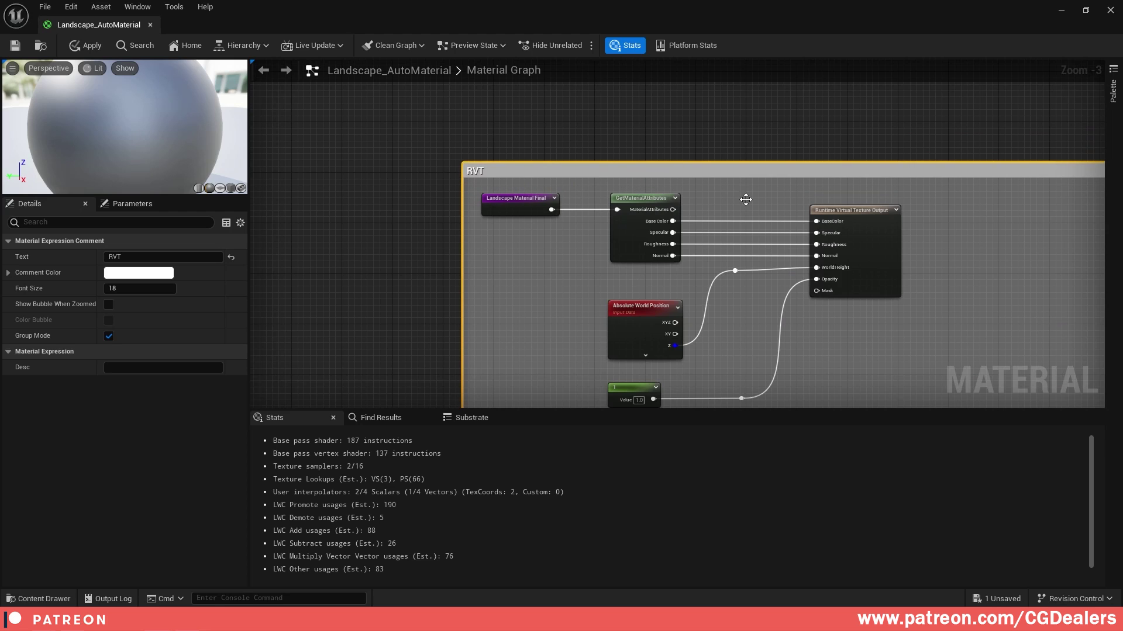
scroll(709, 296, "down", 3)
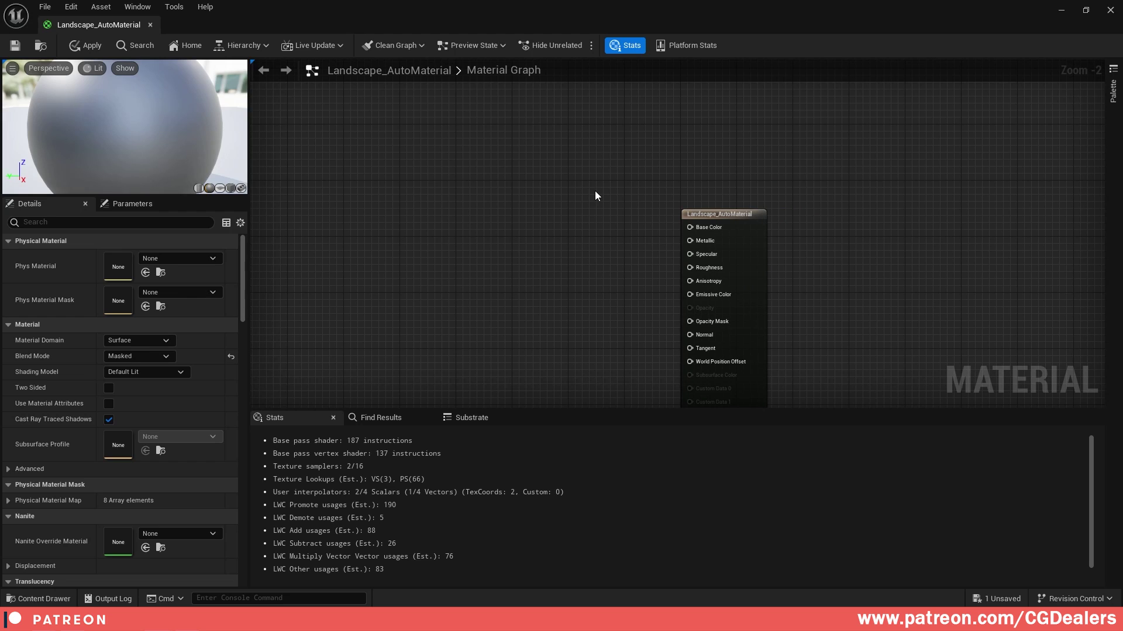
Step: Enable Use Material Attributes for the Landscape_AutoMaterial result node
right_click_drag(666, 188, 646, 133)
left_click(721, 168)
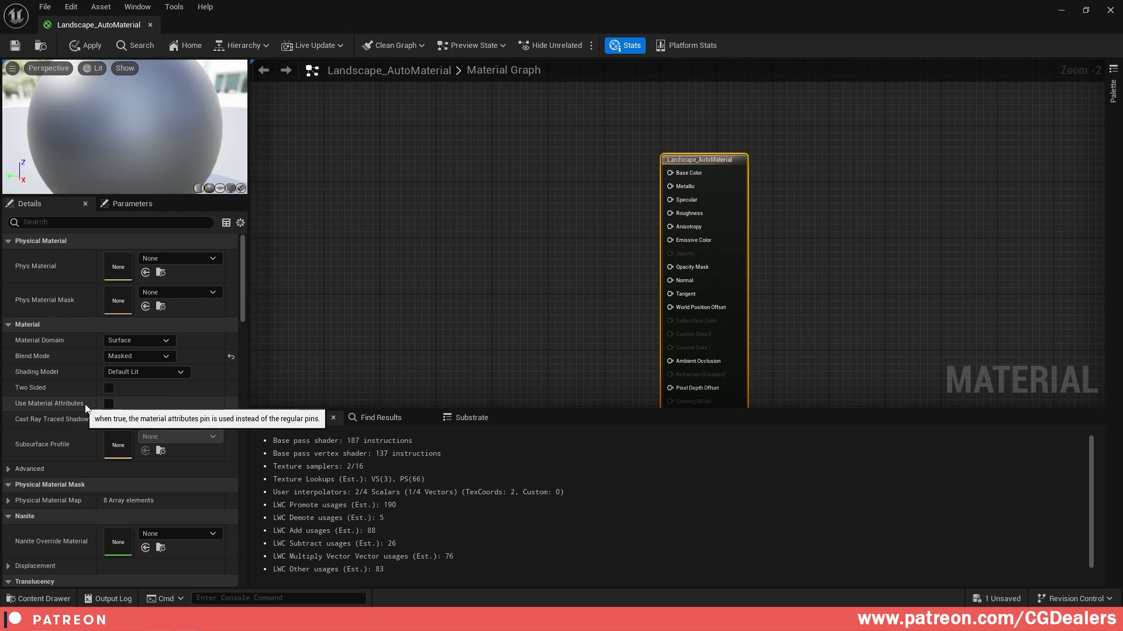
left_click(110, 404)
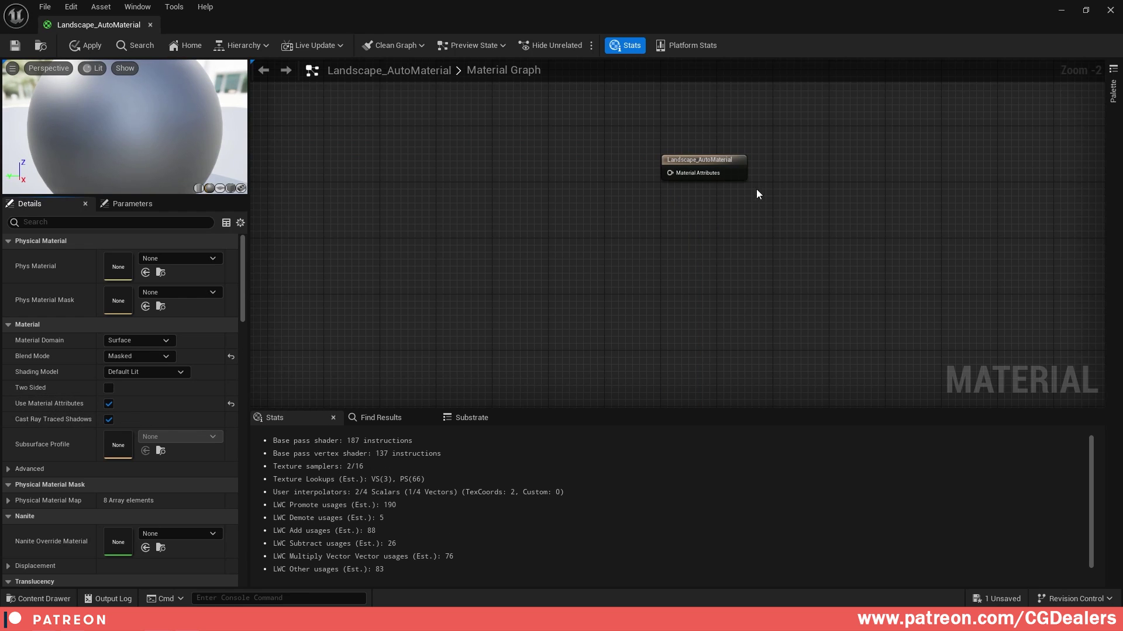
Step: Add an RVT Final reroute beside the material result node and connect it to the Material Attributes input
right_click_drag(674, 185, 673, 268)
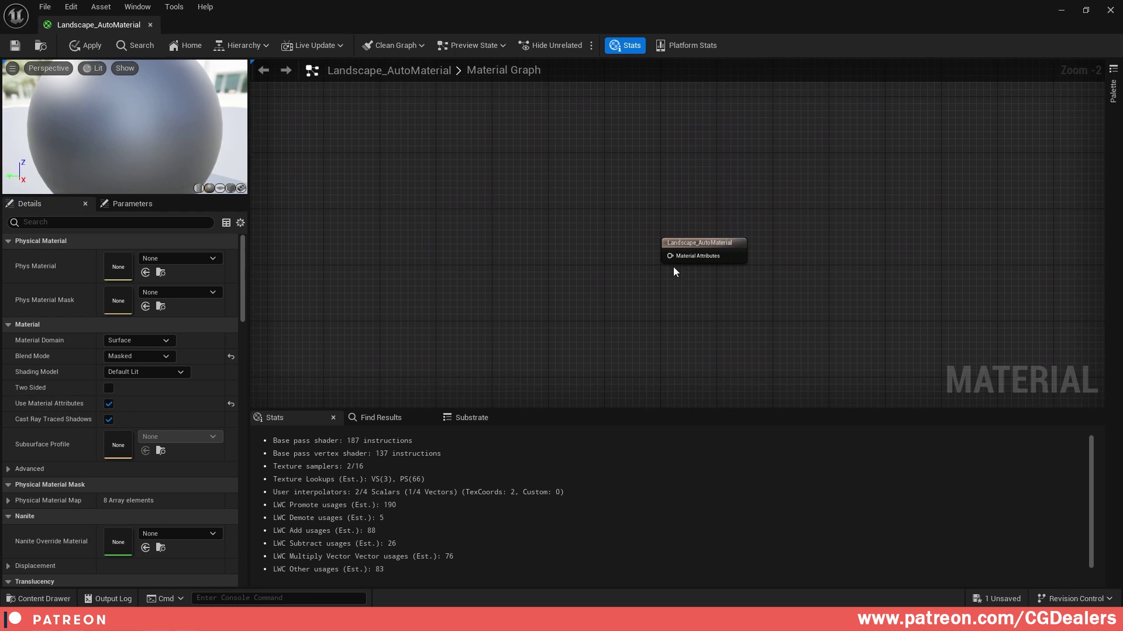
right_click(482, 253)
type("rvt")
left_click(547, 284)
left_click_drag(520, 270, 679, 259)
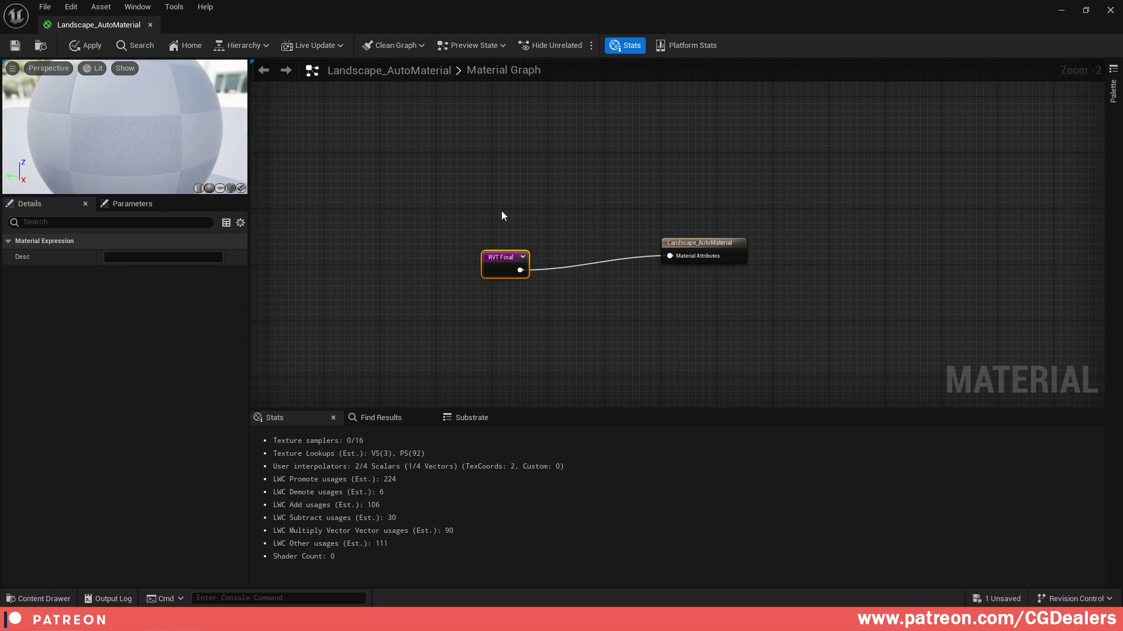
Step: Straighten the connection between RVT Final and the material result node, and move RVT Final closer to it
left_click_drag(485, 212, 727, 323)
key("q")
left_click(565, 276)
left_click_drag(503, 264, 567, 262)
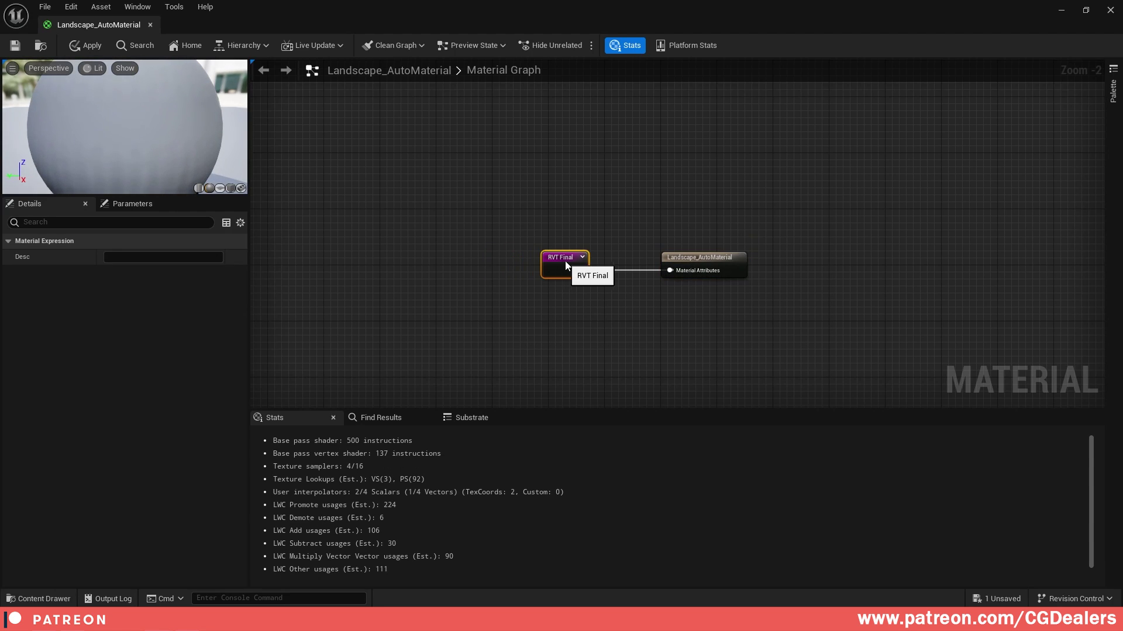
Step: Enclose RVT Final and the material result node in a comment box titled Output, and save the material
left_click_drag(514, 181, 777, 346)
type("c")
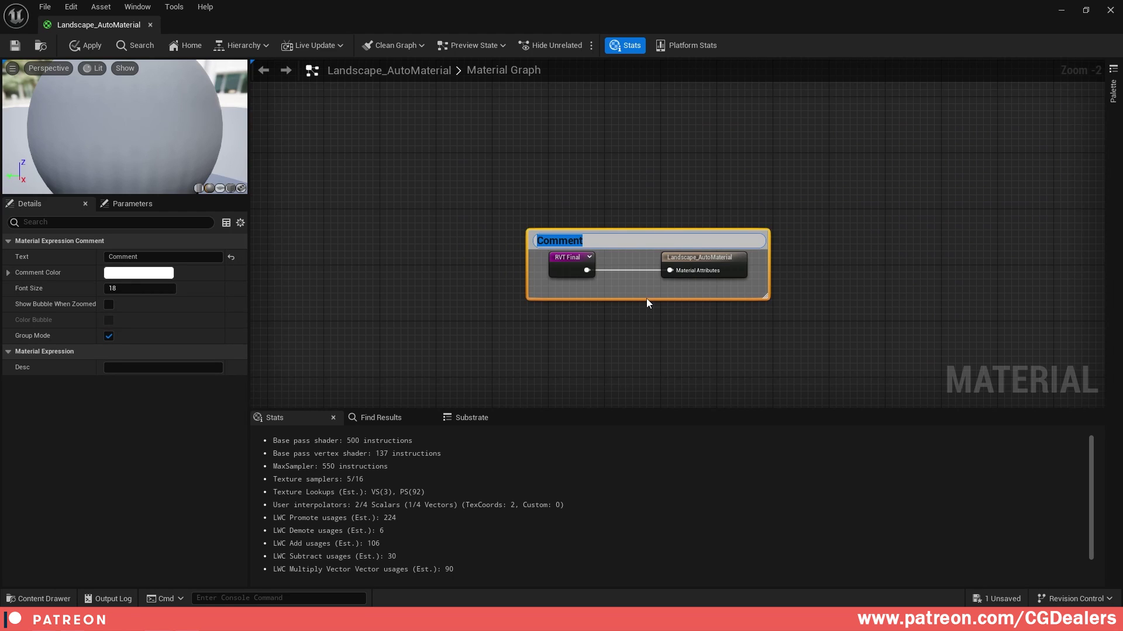
type("Output")
key("Return")
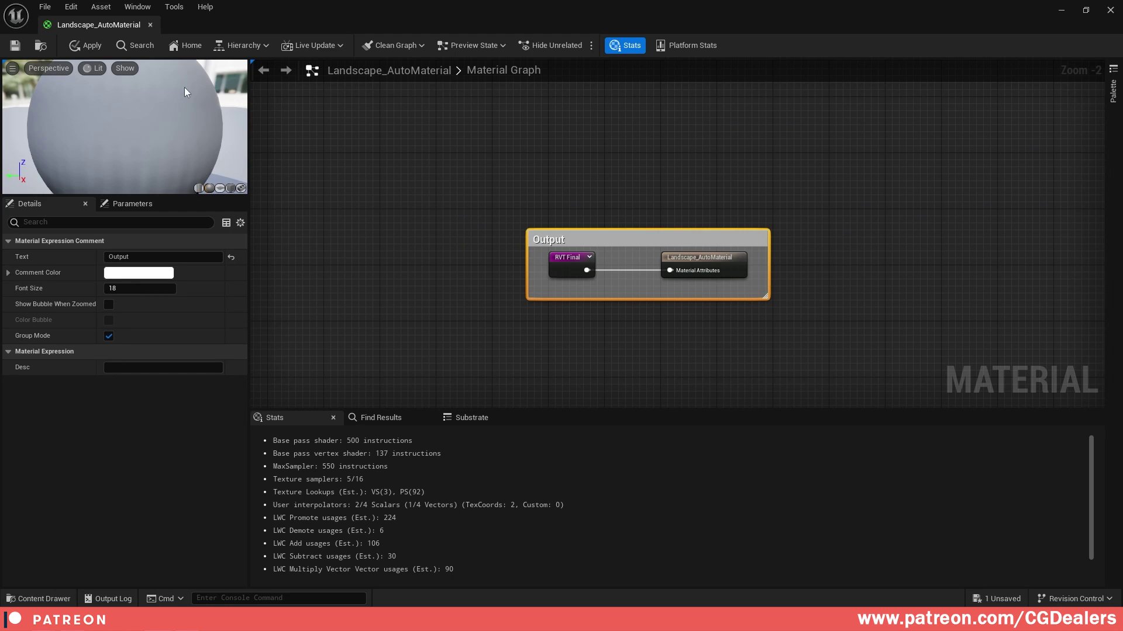
left_click(23, 47)
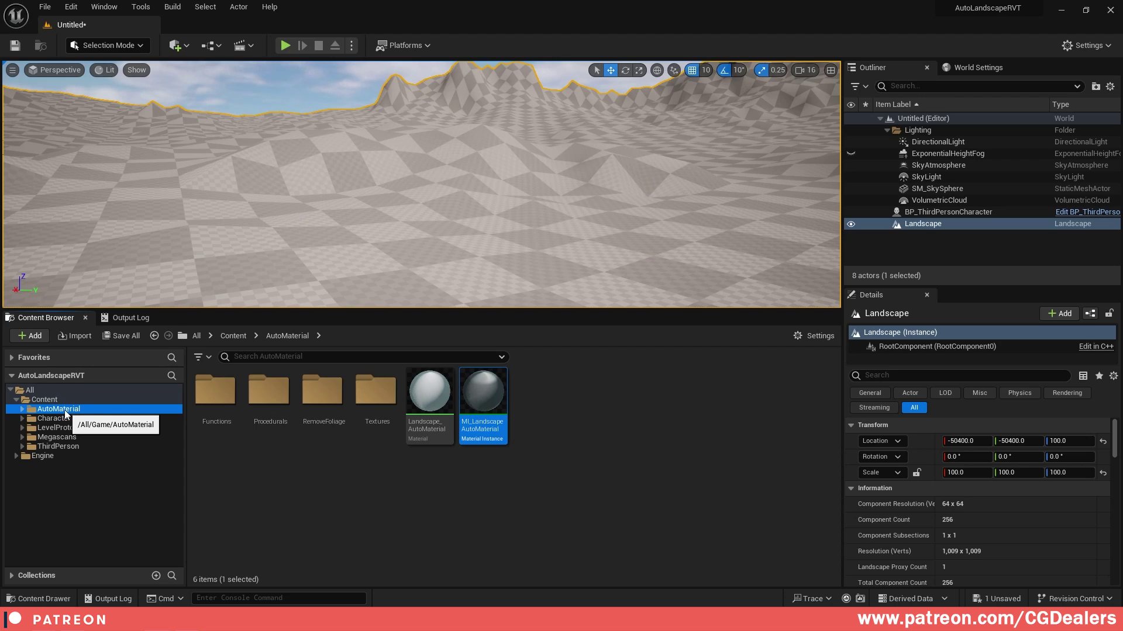
Step: Create a folder named RVT inside the AutoMaterial content folder
right_click(335, 490)
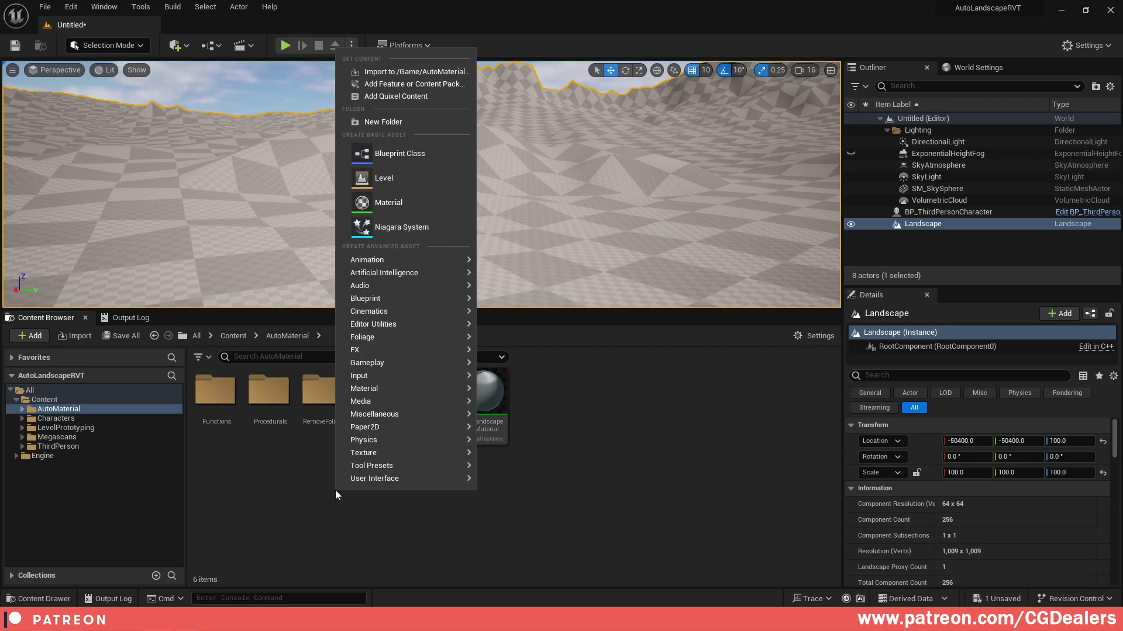
left_click(392, 124)
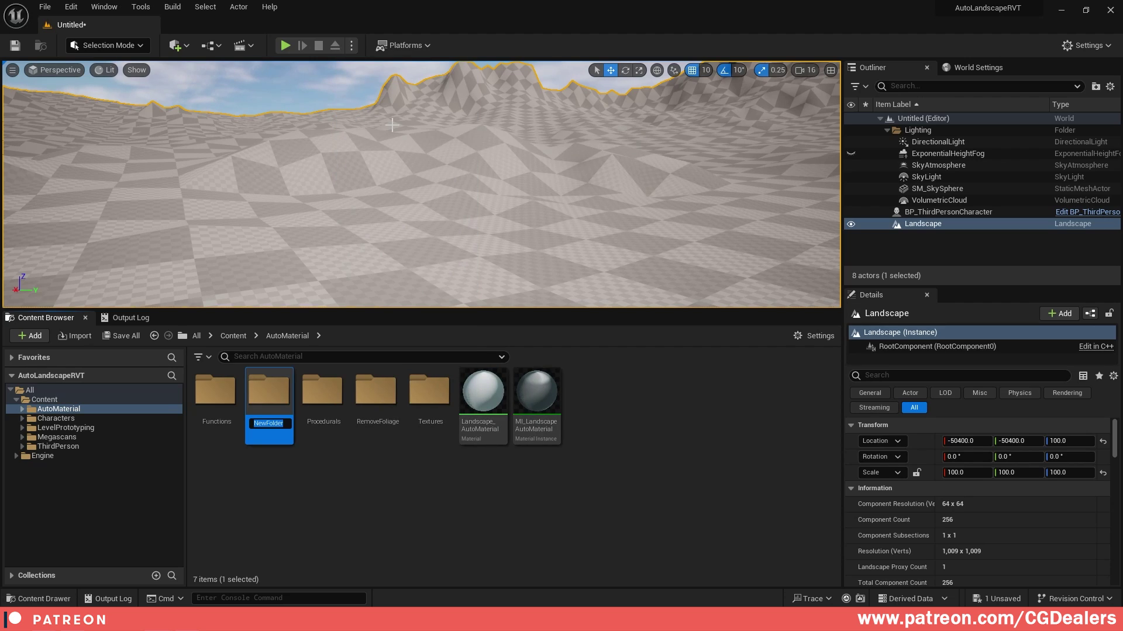
type("RVT")
key("Return")
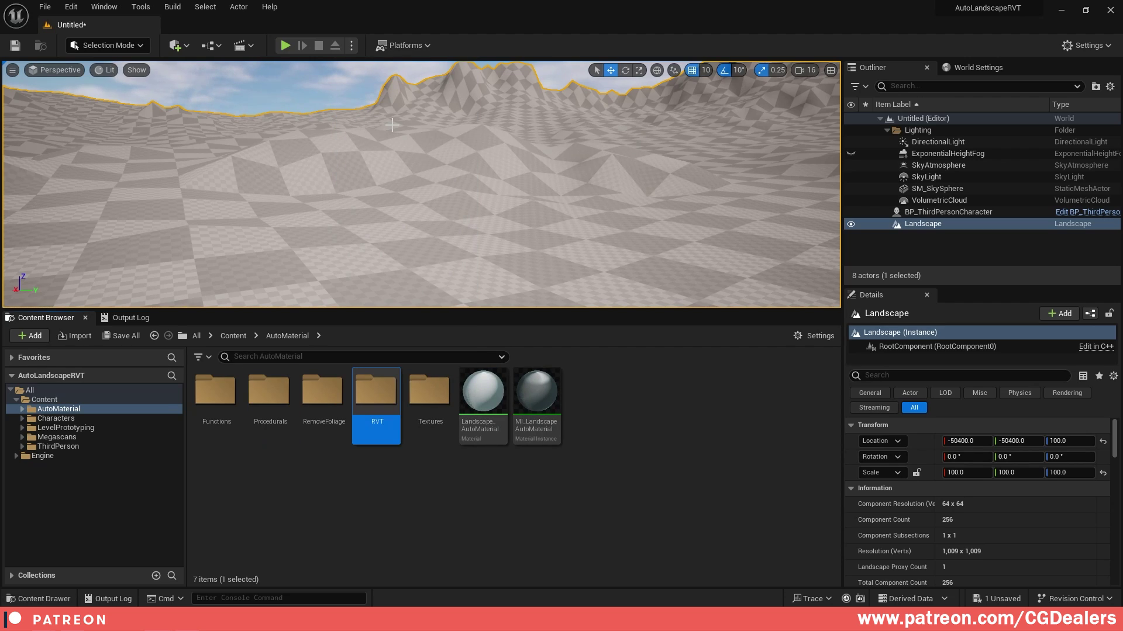
Step: Create a Runtime Virtual Texture asset named LandscapeAutoMaterial_RVT in the RVT folder
double_click(367, 387)
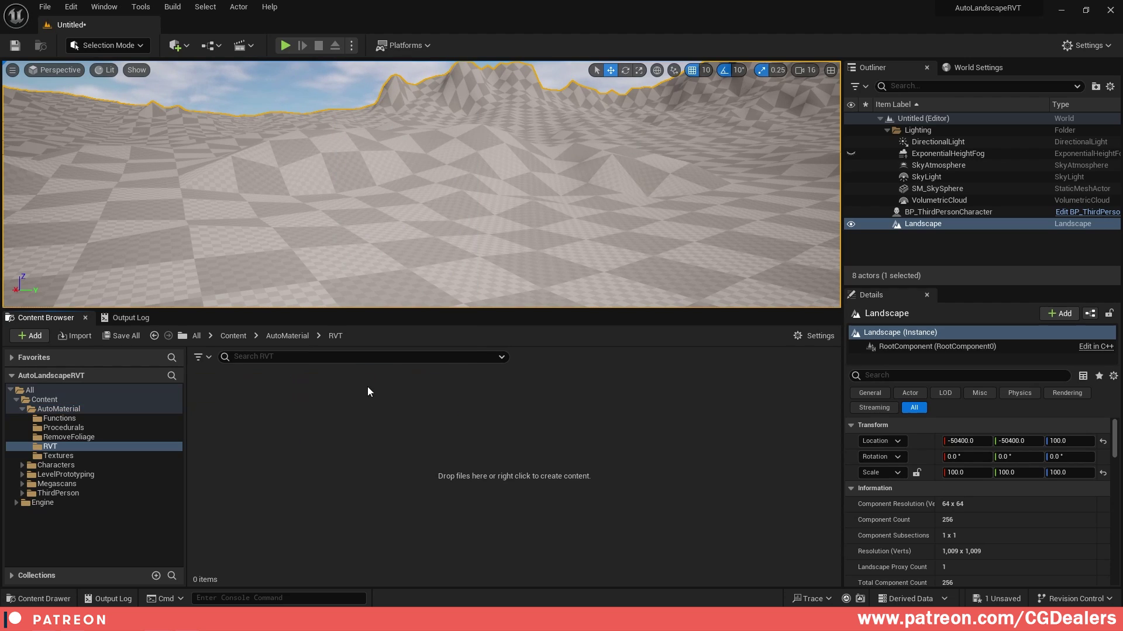
right_click(315, 408)
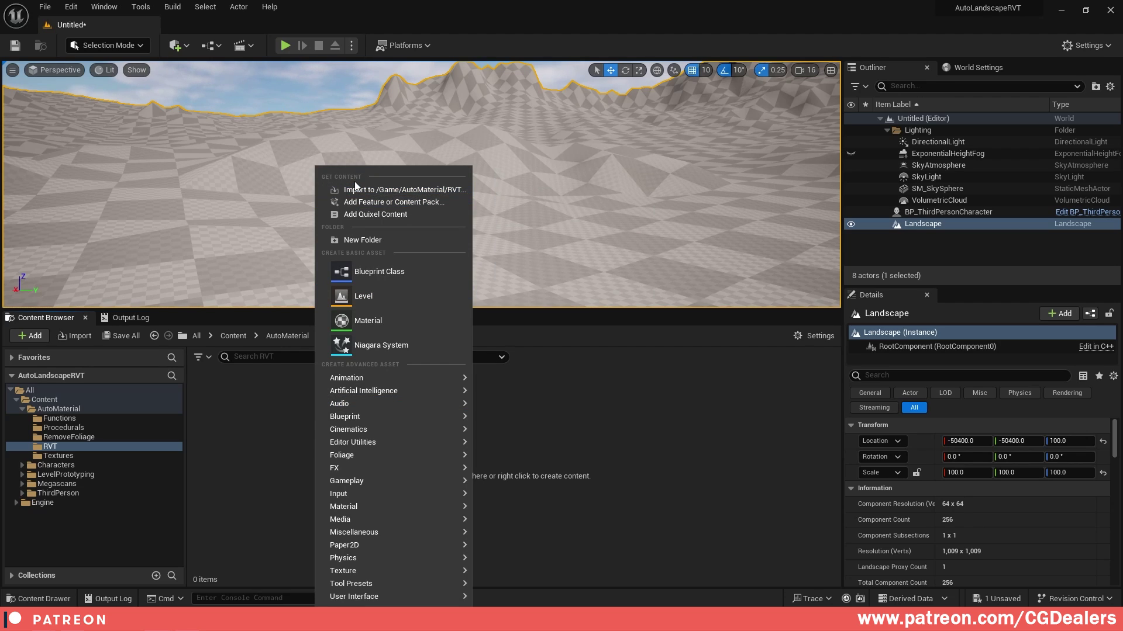
type("runtime")
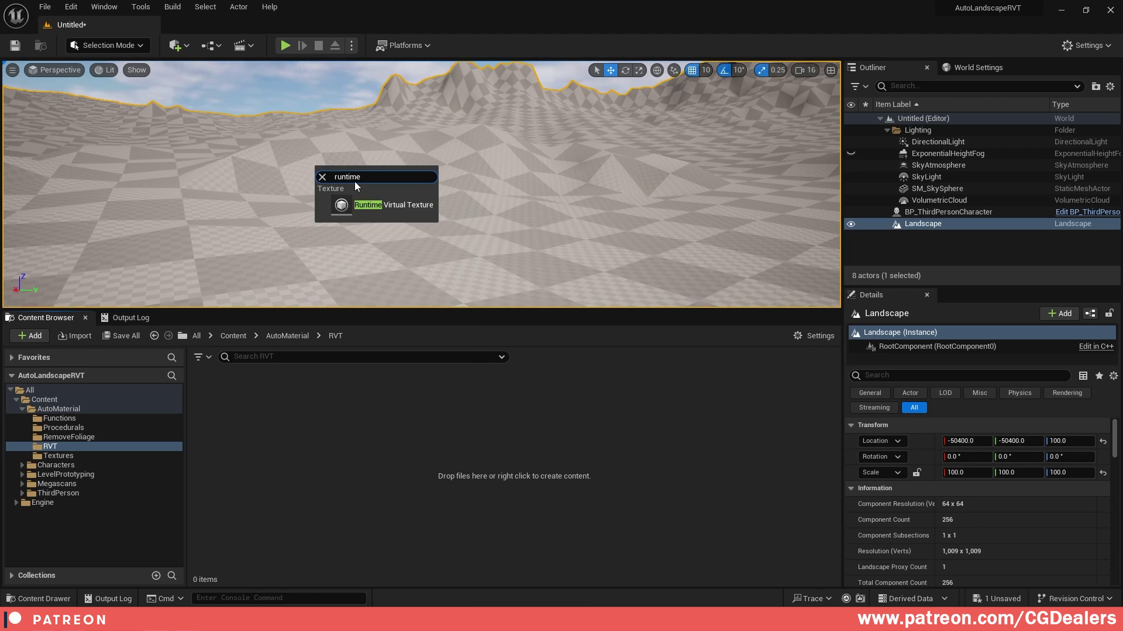
left_click(377, 211)
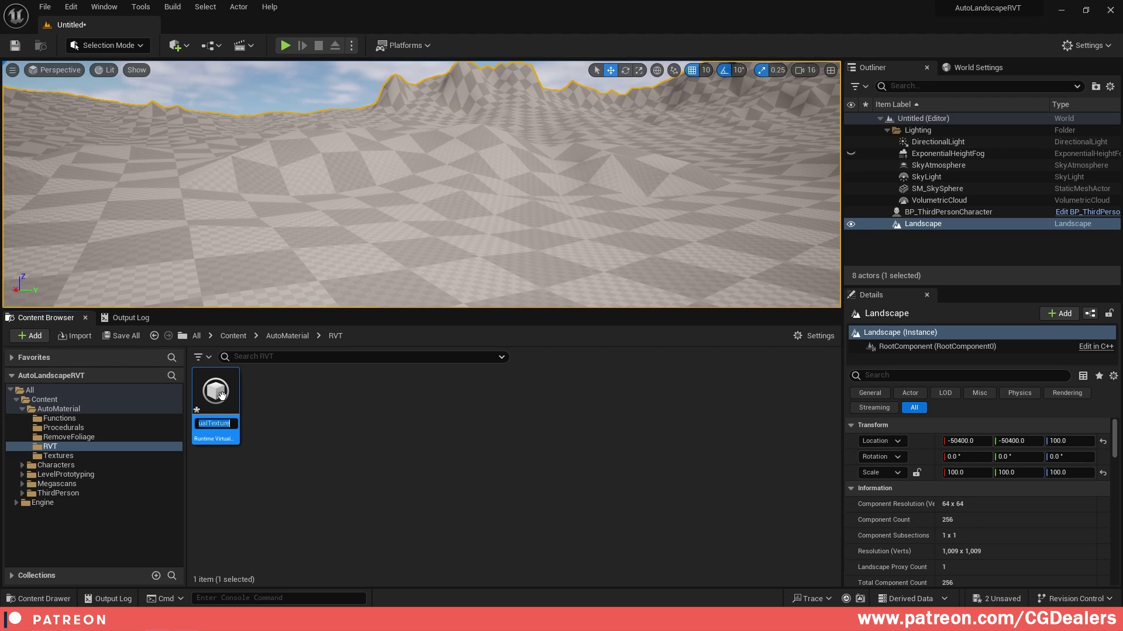
type("LandscapeAutoMaterial_RVT")
key("Return")
Step: Set LandscapeAutoMaterial_RVT's size in tiles to 12, tile size to 4 and border padding to 4, enable continuous page updates, and save it
double_click(216, 392)
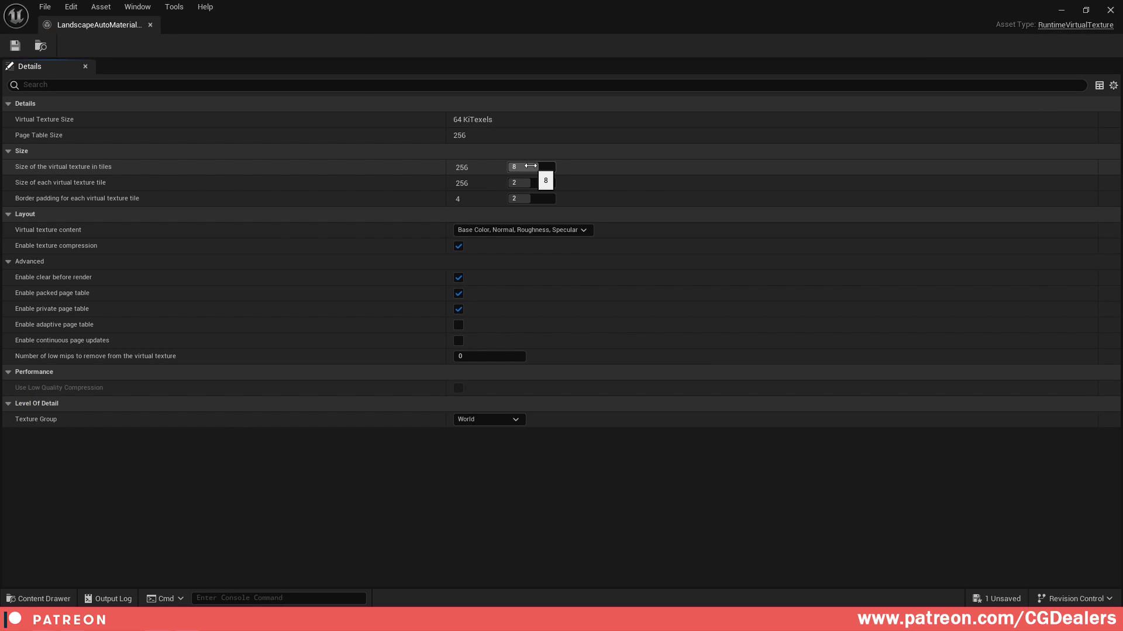
left_click(530, 166)
type("12")
key("Return")
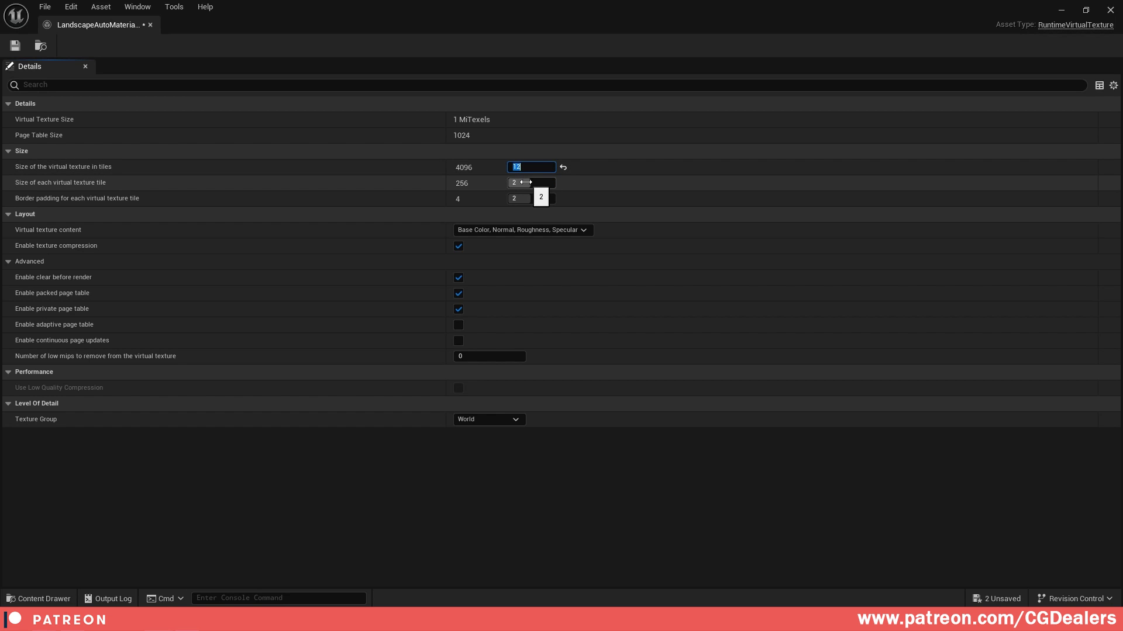
left_click(526, 183)
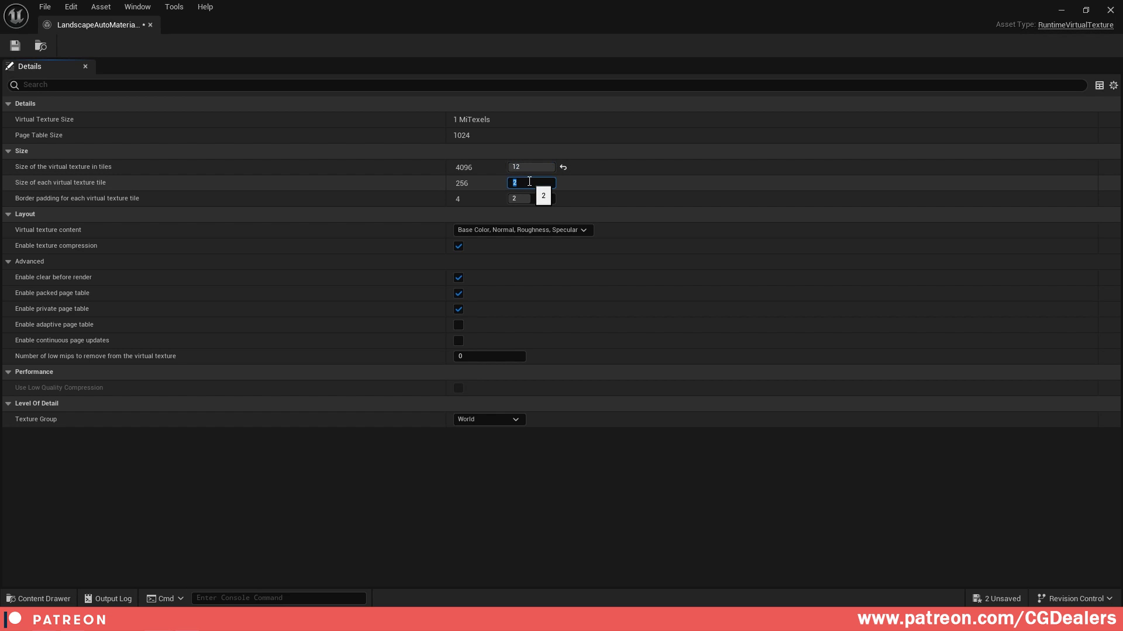
type("4")
left_click(532, 195)
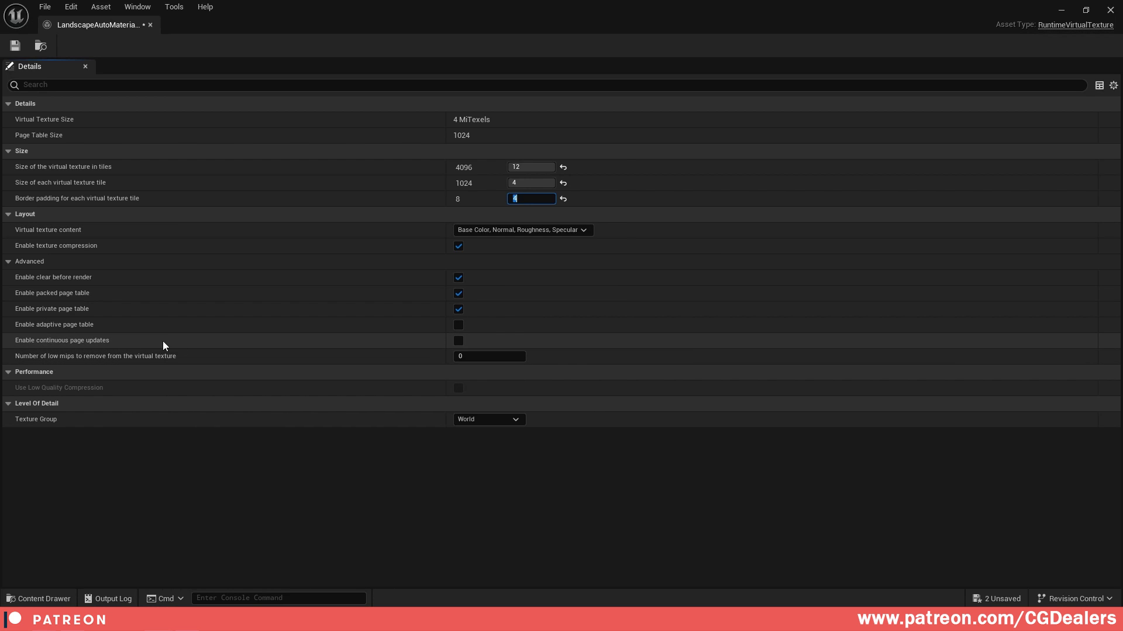
left_click(458, 340)
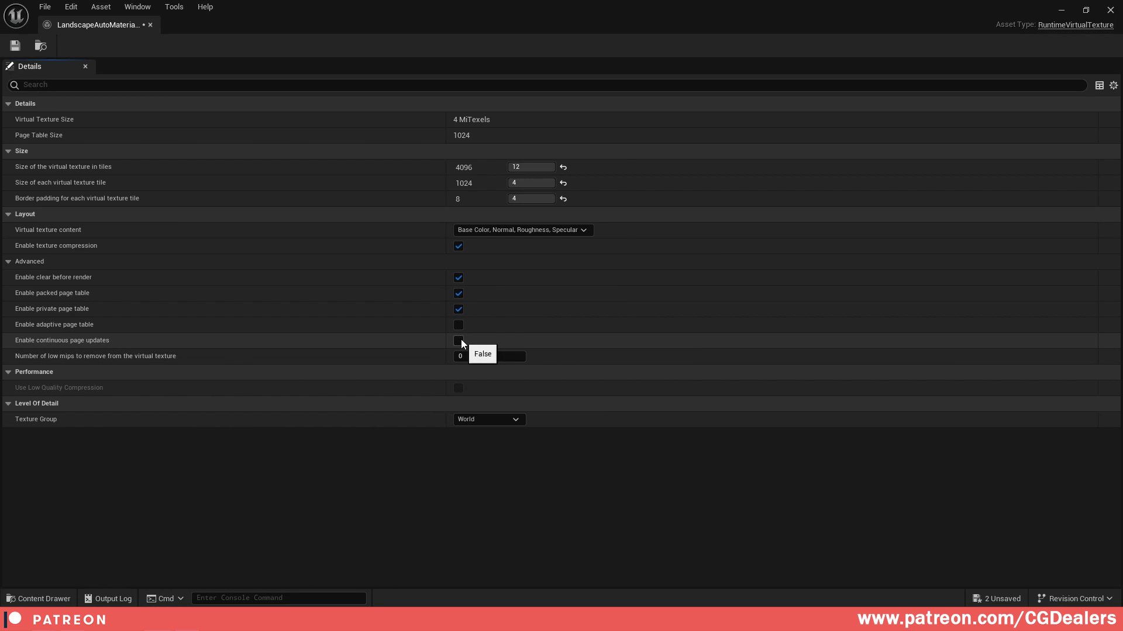
left_click(15, 46)
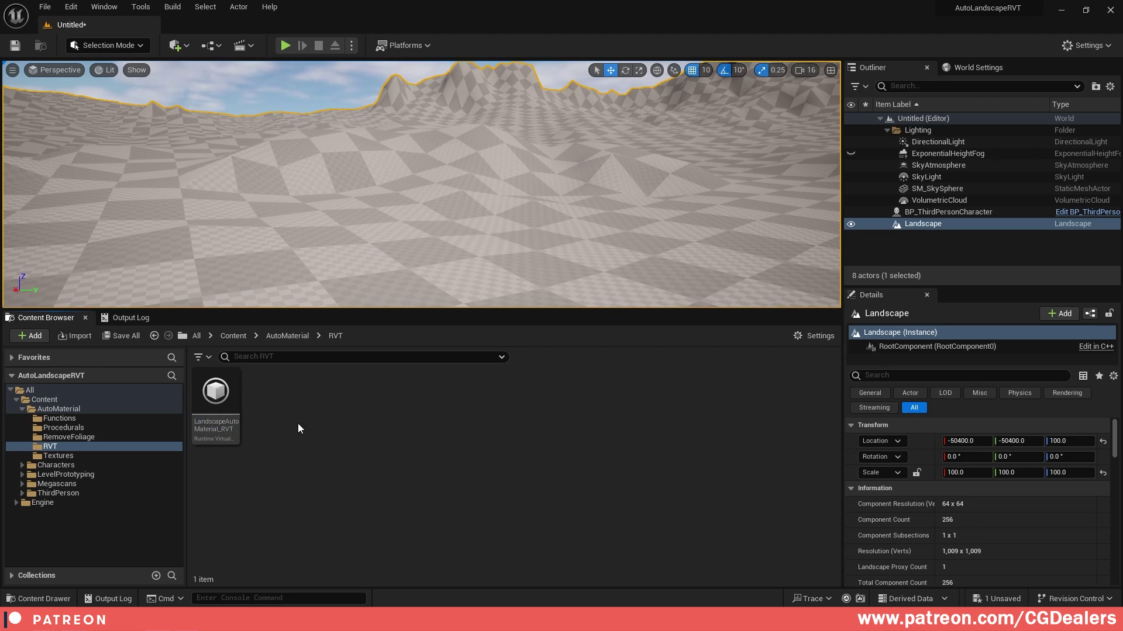
Step: Create a second Runtime Virtual Texture asset in the RVT folder and name it RVT_Height
right_click(297, 423)
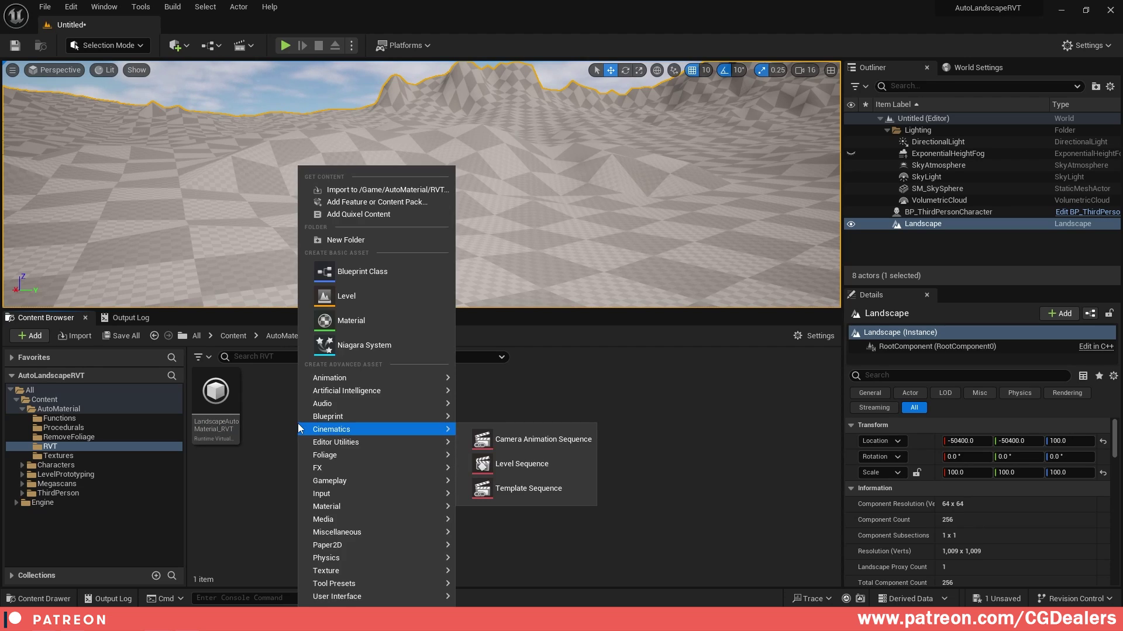
type("runtime")
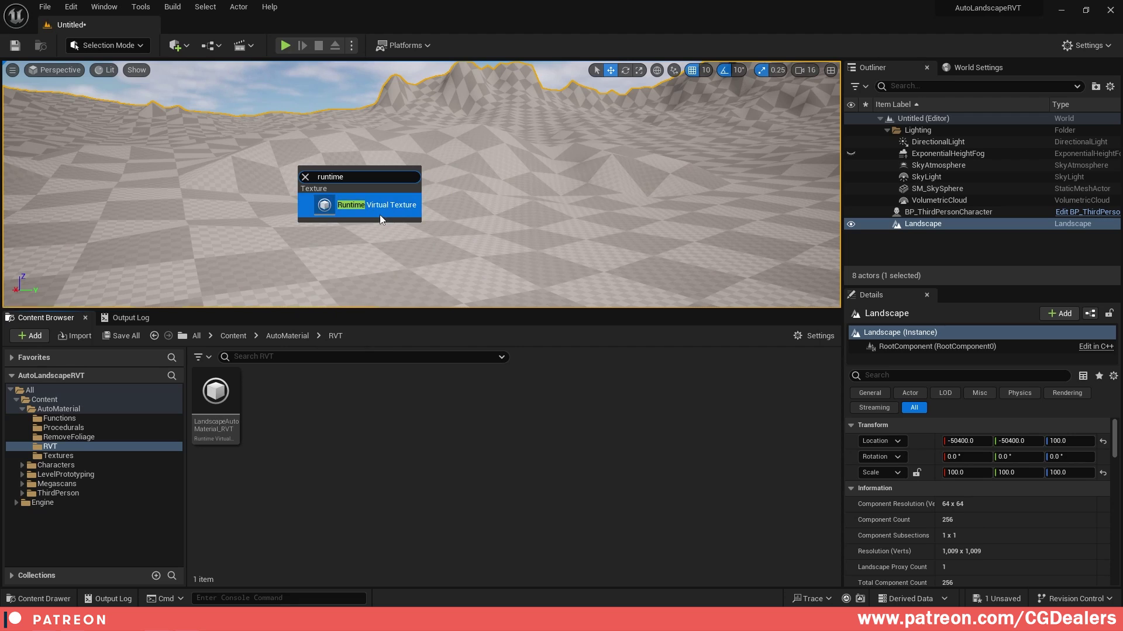
left_click(380, 216)
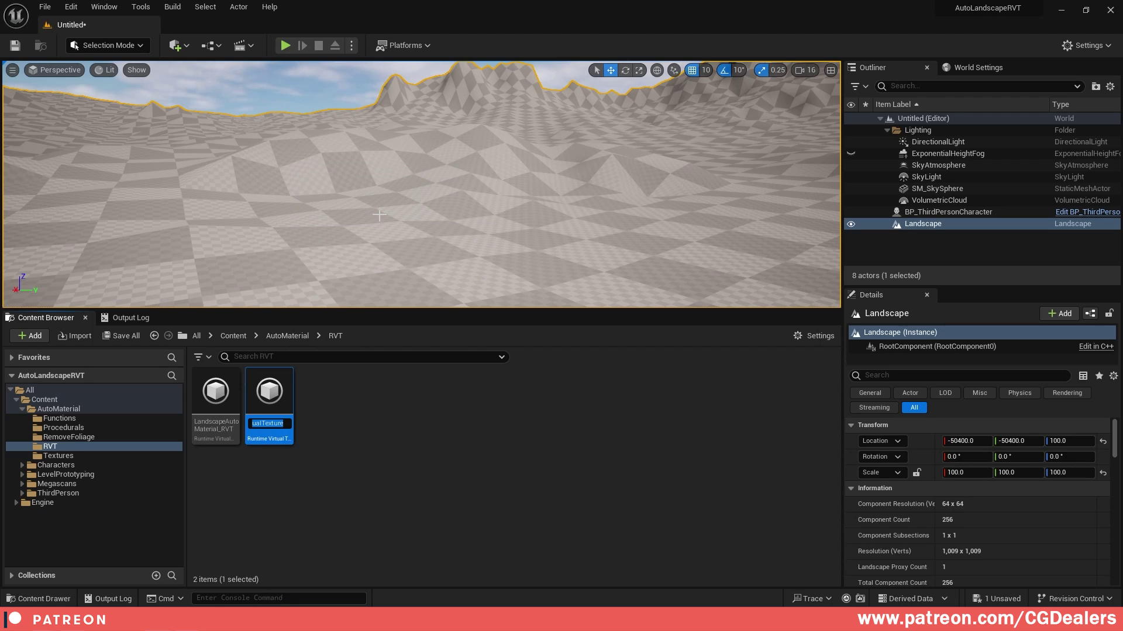
type("RVT_Height")
key("Return")
Step: Set RVT_Height's size in tiles to 12, the size of each tile to 4 and the border padding to 4
double_click(270, 398)
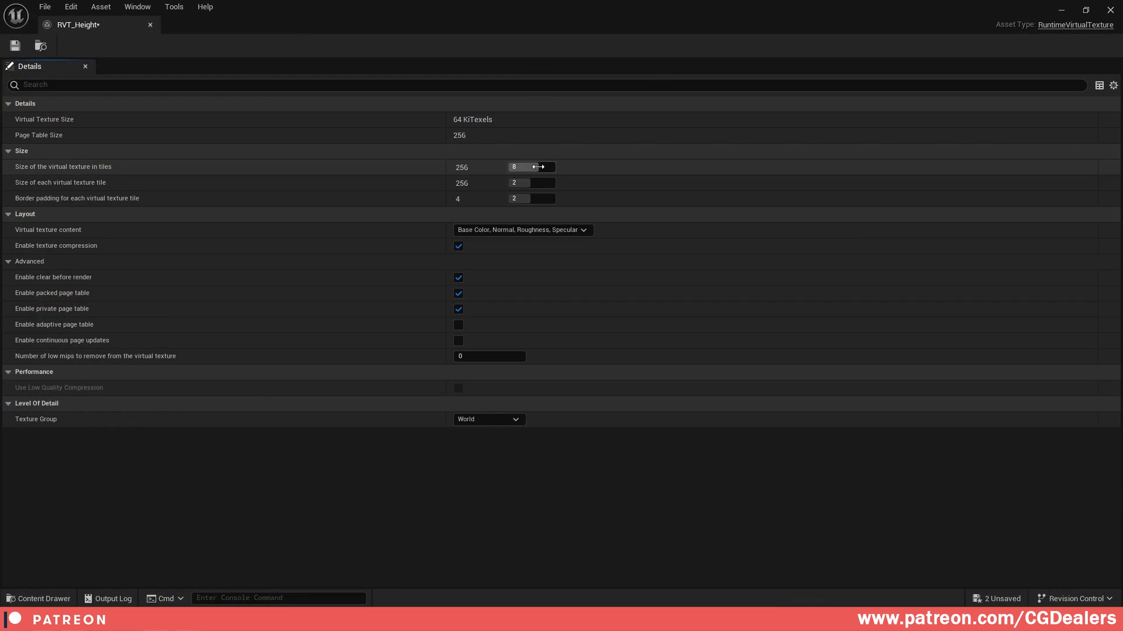
left_click(539, 167)
type("12")
left_click(534, 183)
type("4")
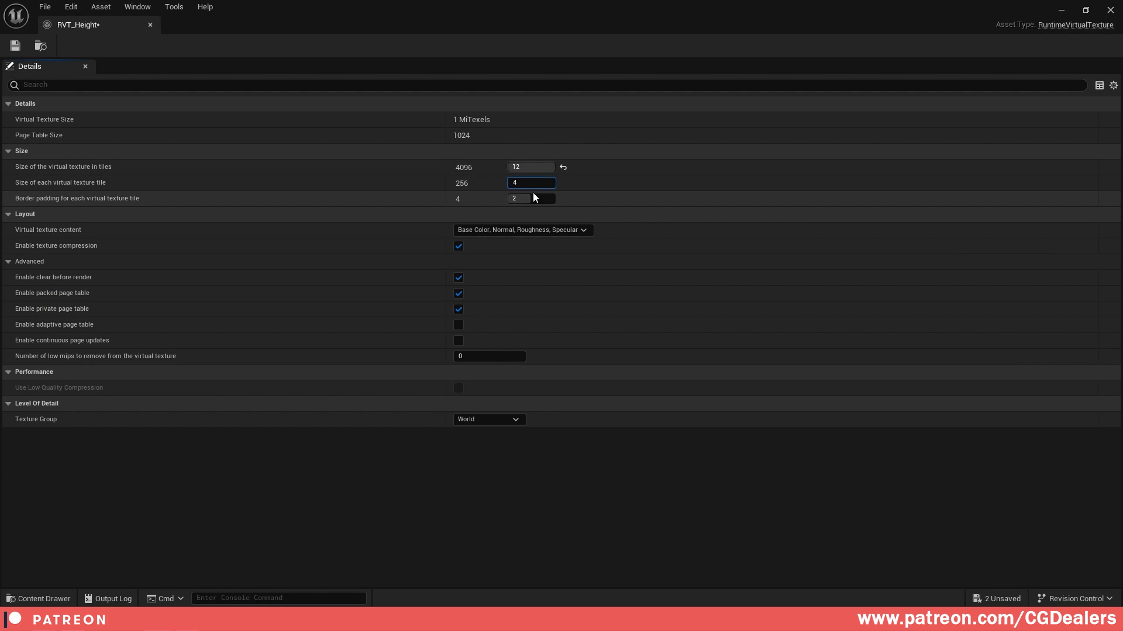
key("Return")
left_click(535, 200)
type("4")
key("Return")
Step: Enable continuous page updates for RVT_Height, set its virtual texture content to World Height, then save and close it
left_click(458, 341)
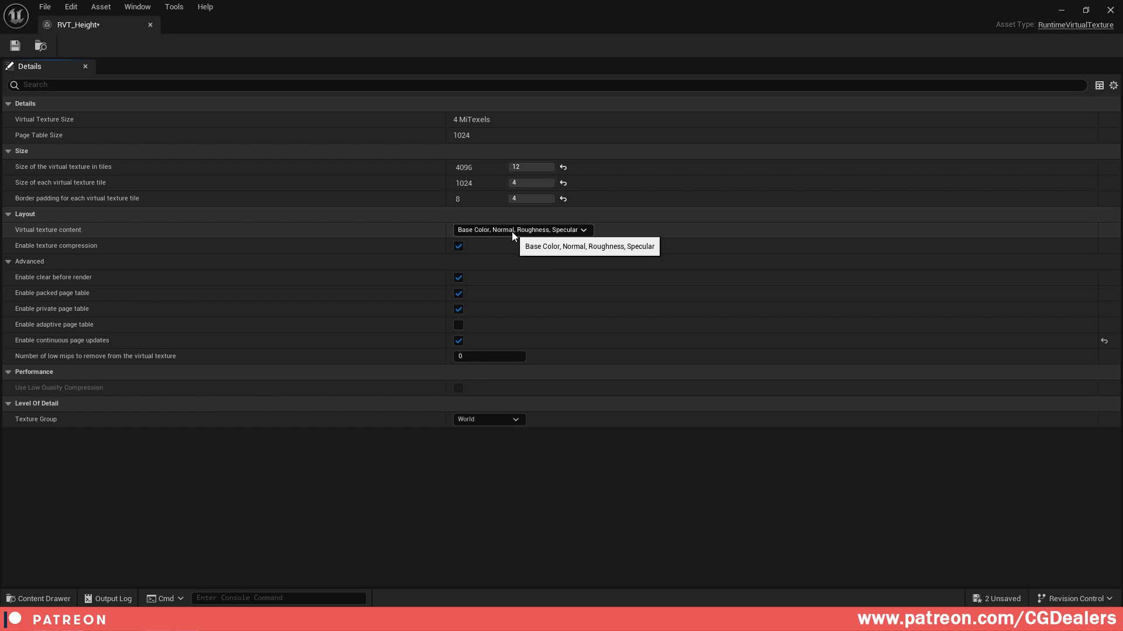
left_click(513, 232)
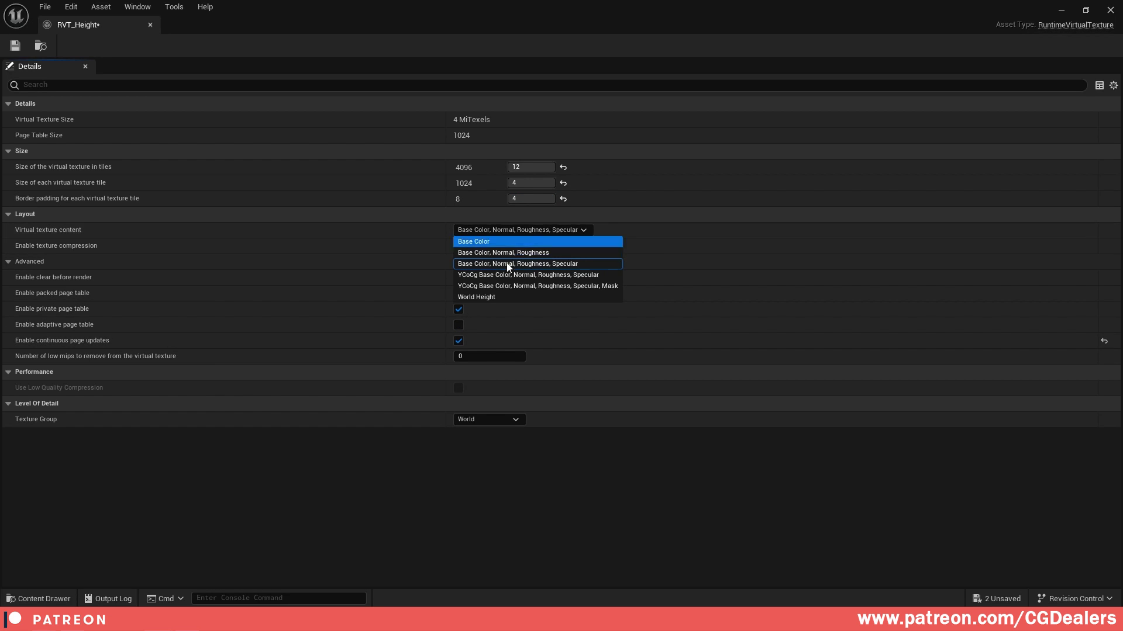
left_click(478, 296)
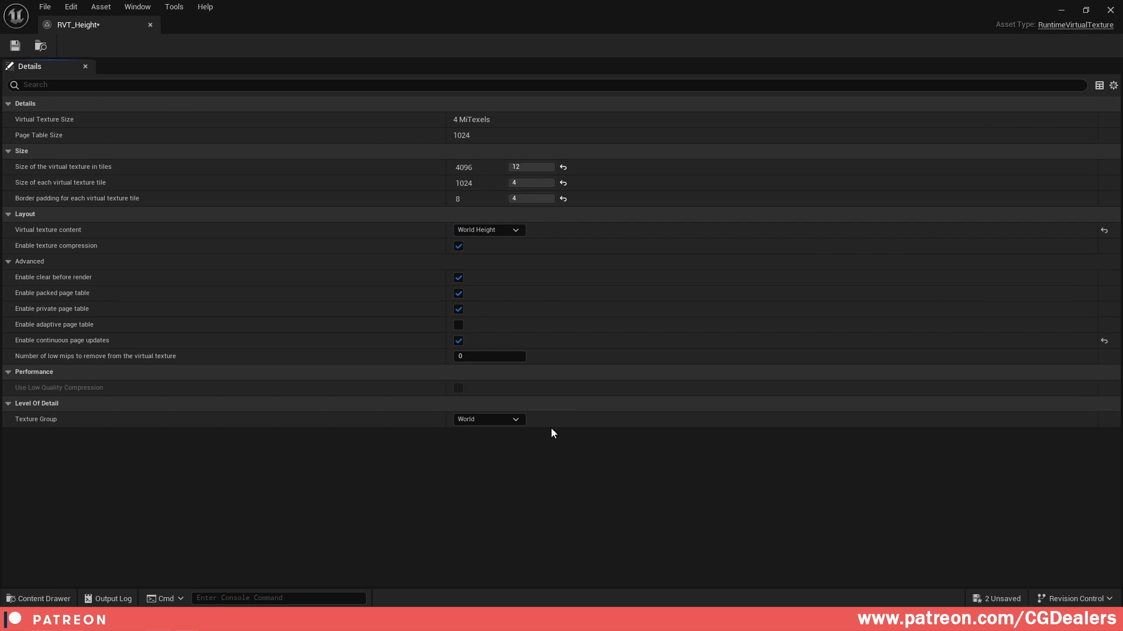
left_click(15, 46)
left_click(1109, 10)
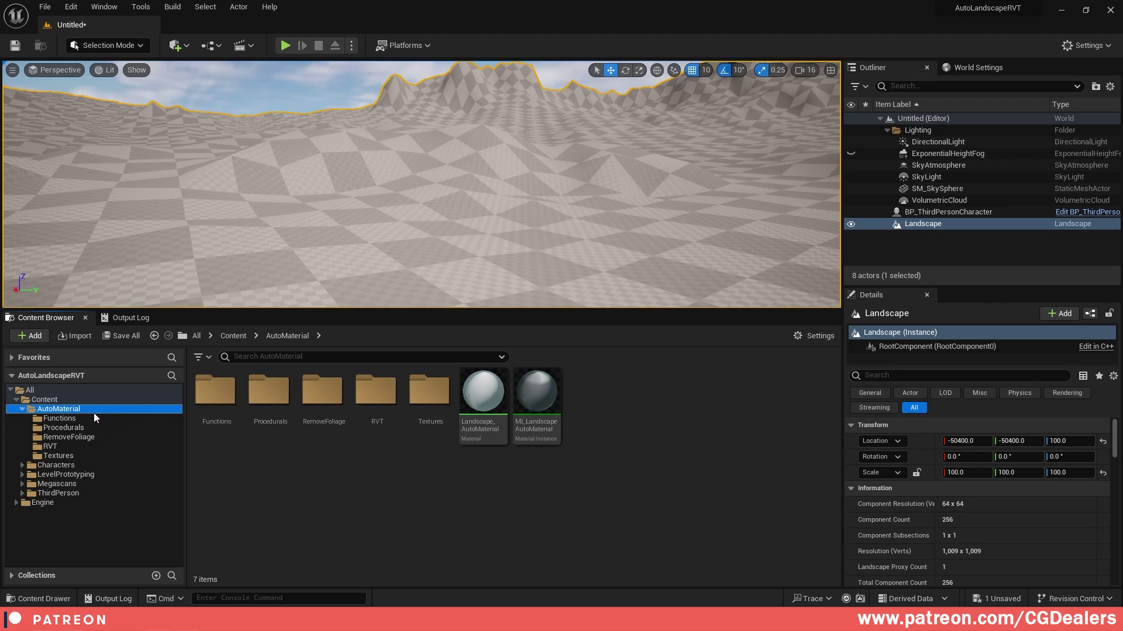
Step: Open Landscape_AutoMaterial and assign LandscapeAutoMaterial_RVT as the virtual texture of the Runtime Virtual Texture Sample node
mouse_move(496, 395)
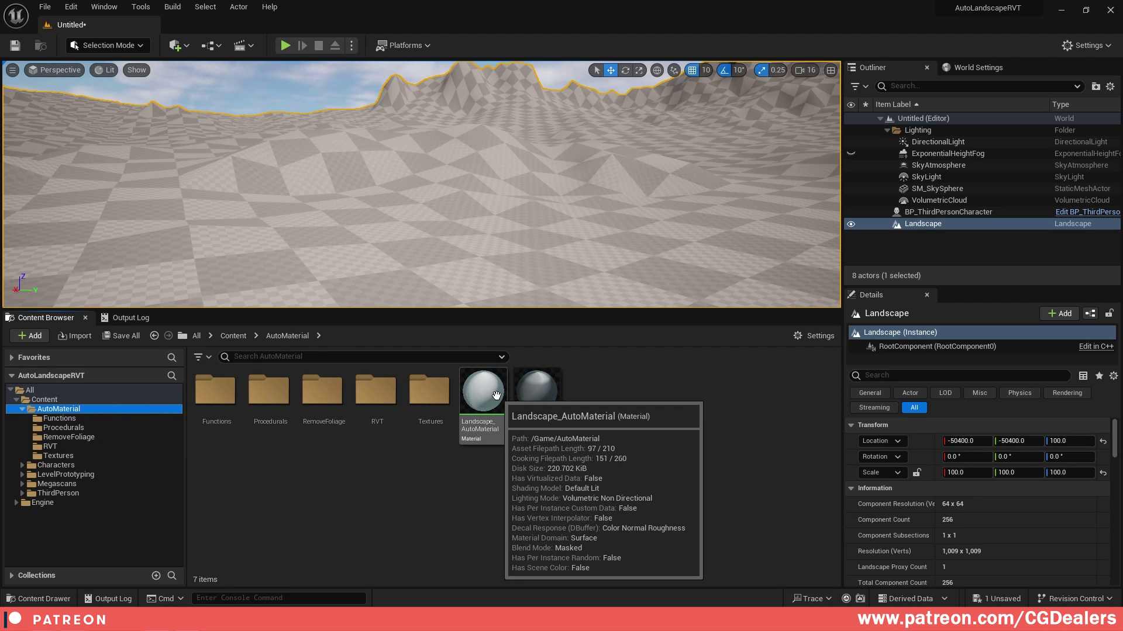
double_click(496, 395)
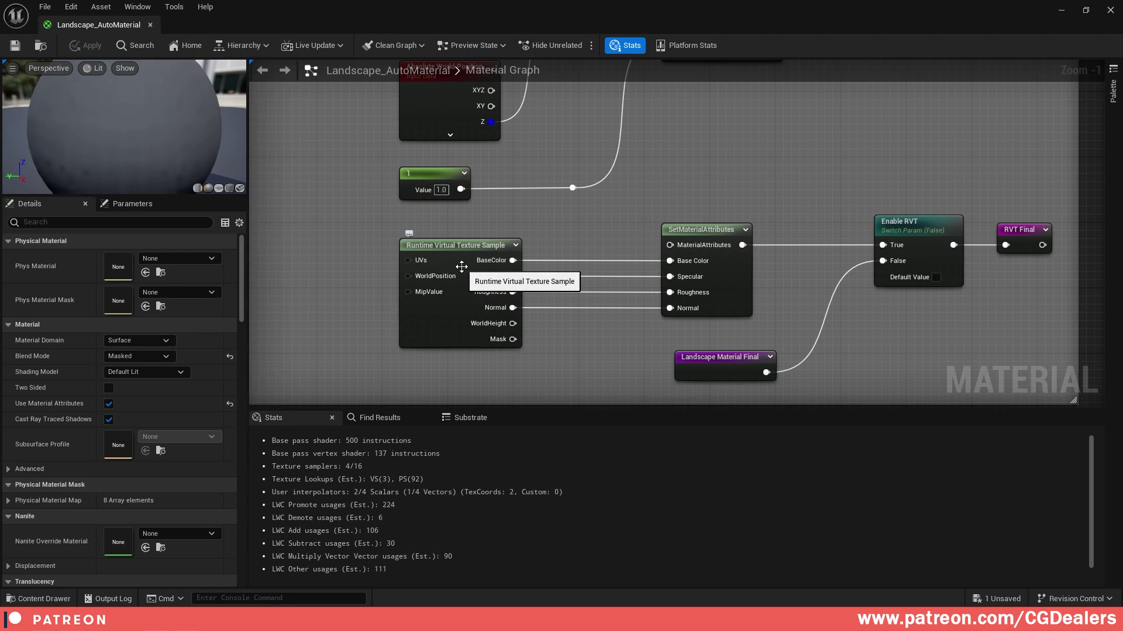
left_click(461, 267)
left_click(211, 258)
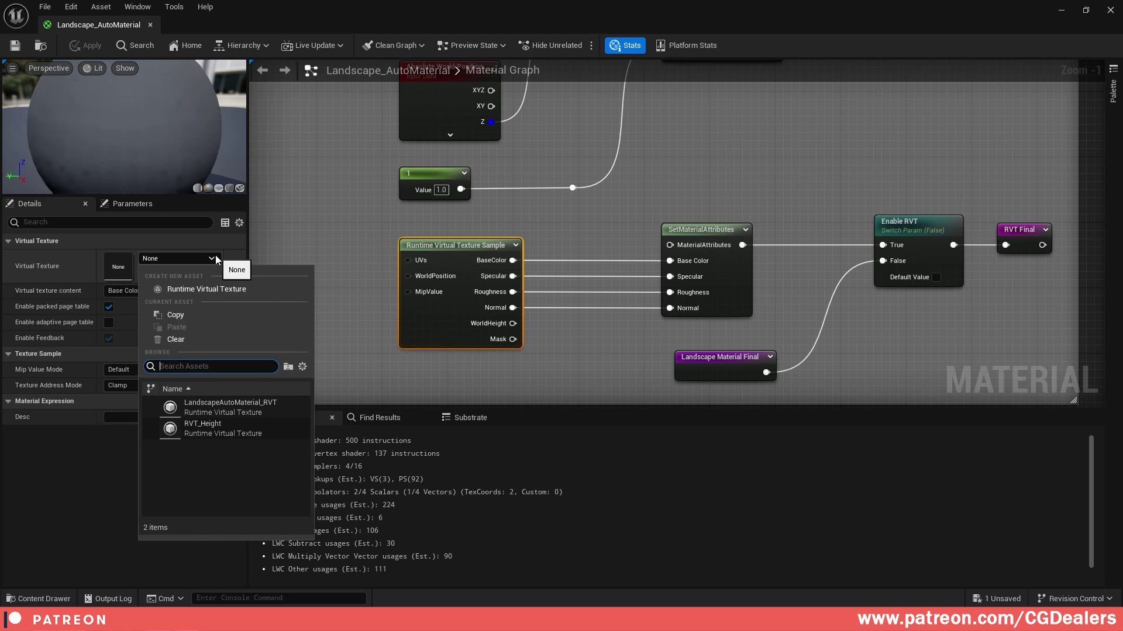
mouse_move(195, 408)
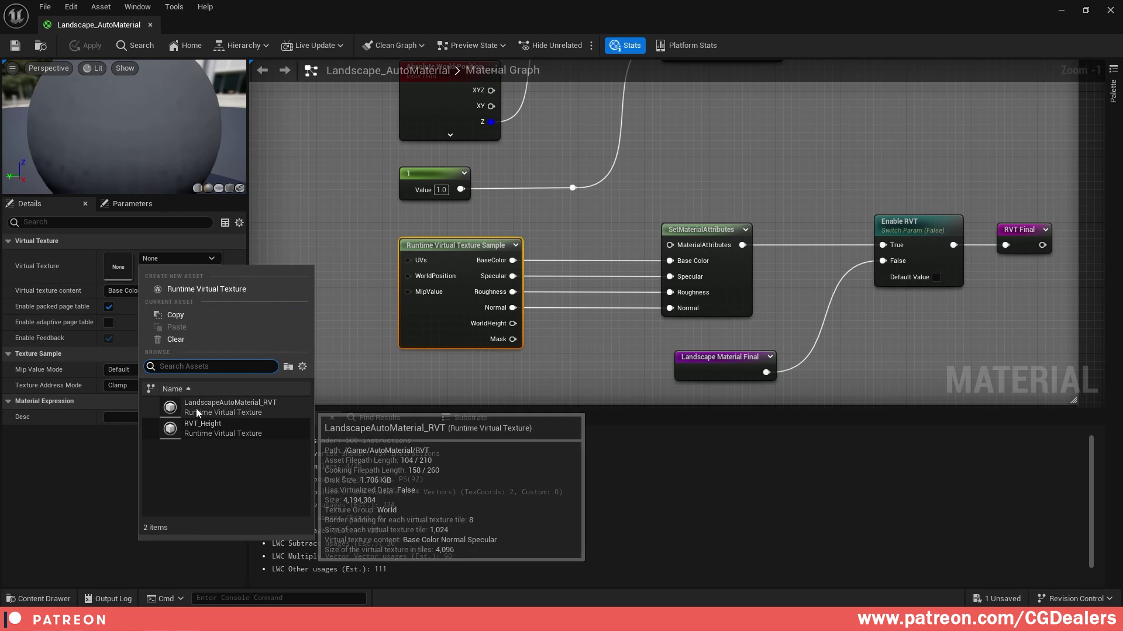
left_click(265, 404)
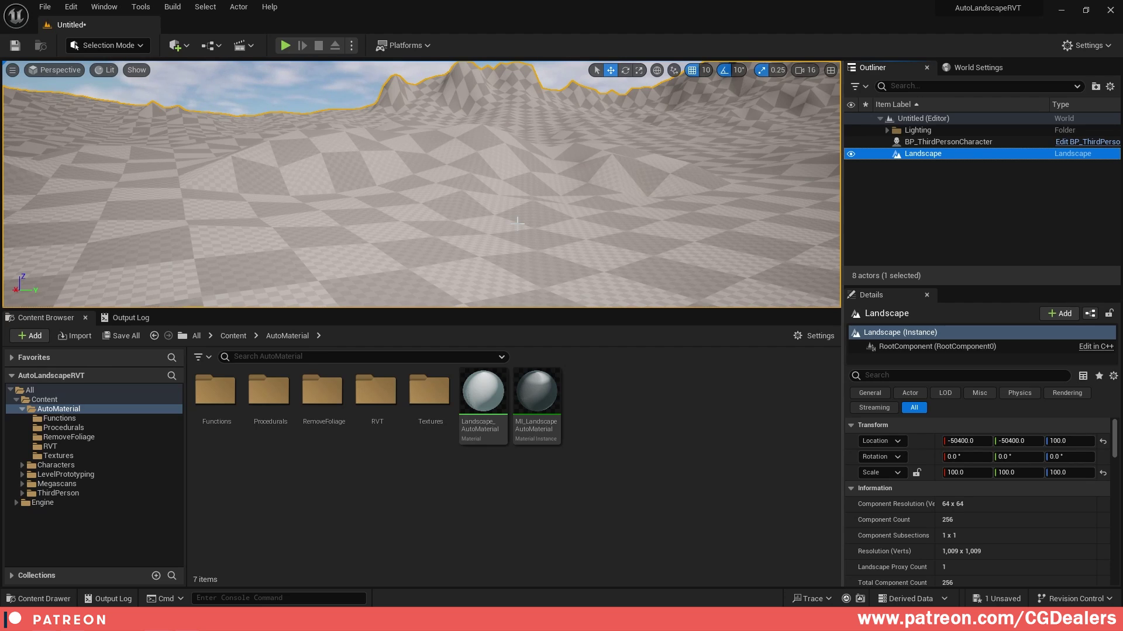
Step: Add a Runtime Virtual Texture Volume to the level and rename it RVT_Height
left_click(178, 46)
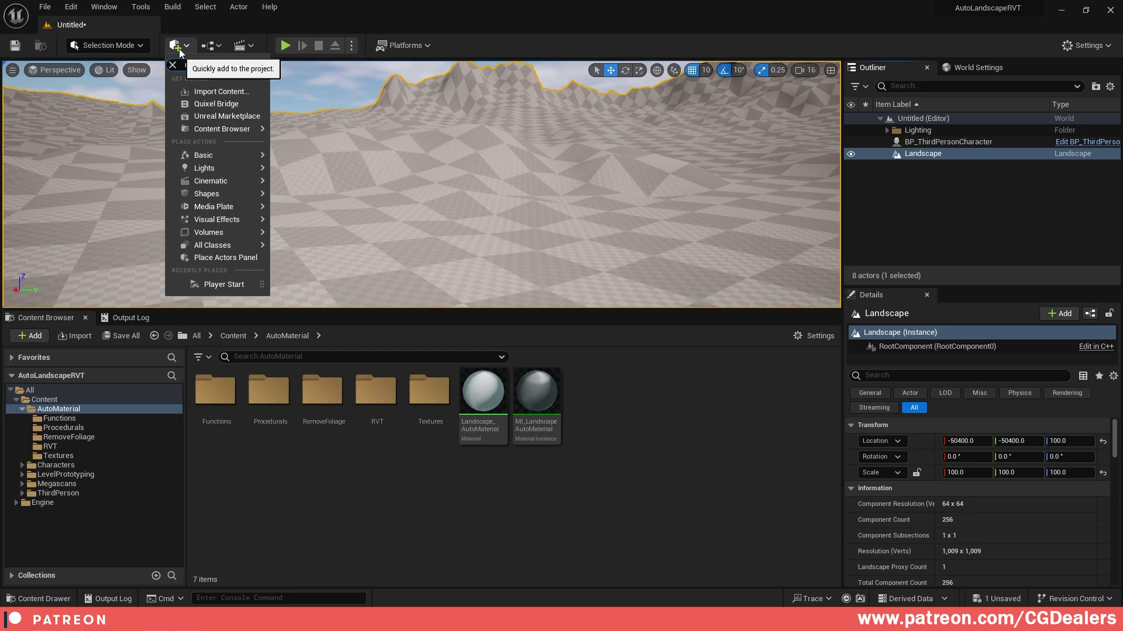
type("runtime")
left_click(251, 82)
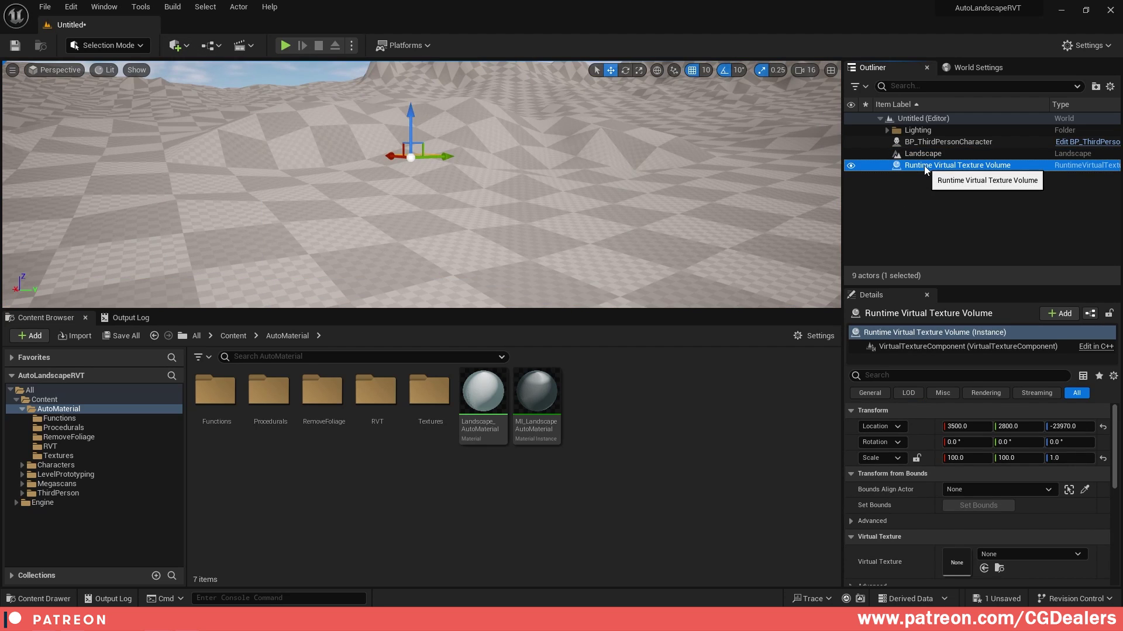
key("F2")
type("RVT_Height")
key("Return")
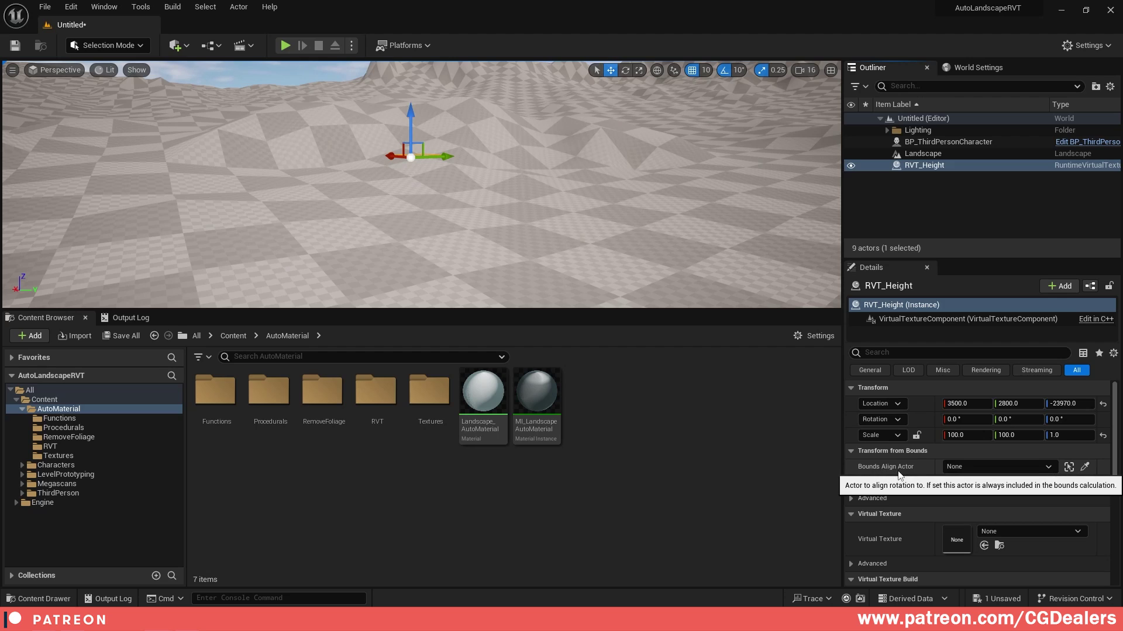
Step: Align the RVT_Height volume to the Landscape, assign the RVT_Height virtual texture and set its bounds
left_click(1085, 466)
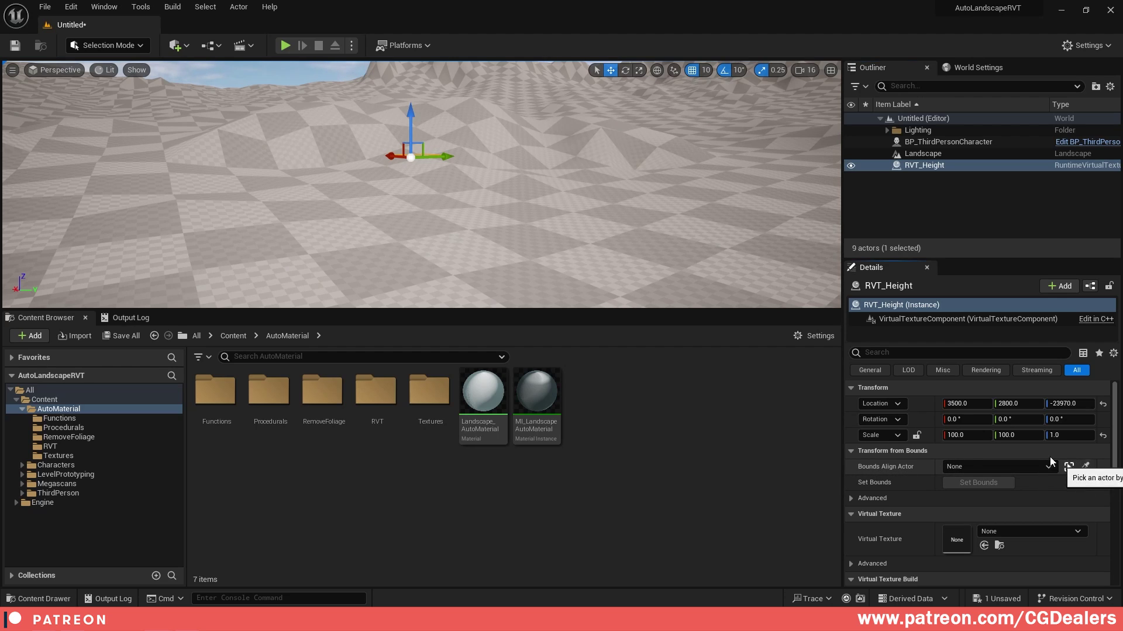
left_click(638, 240)
scroll(876, 488, "down", 2)
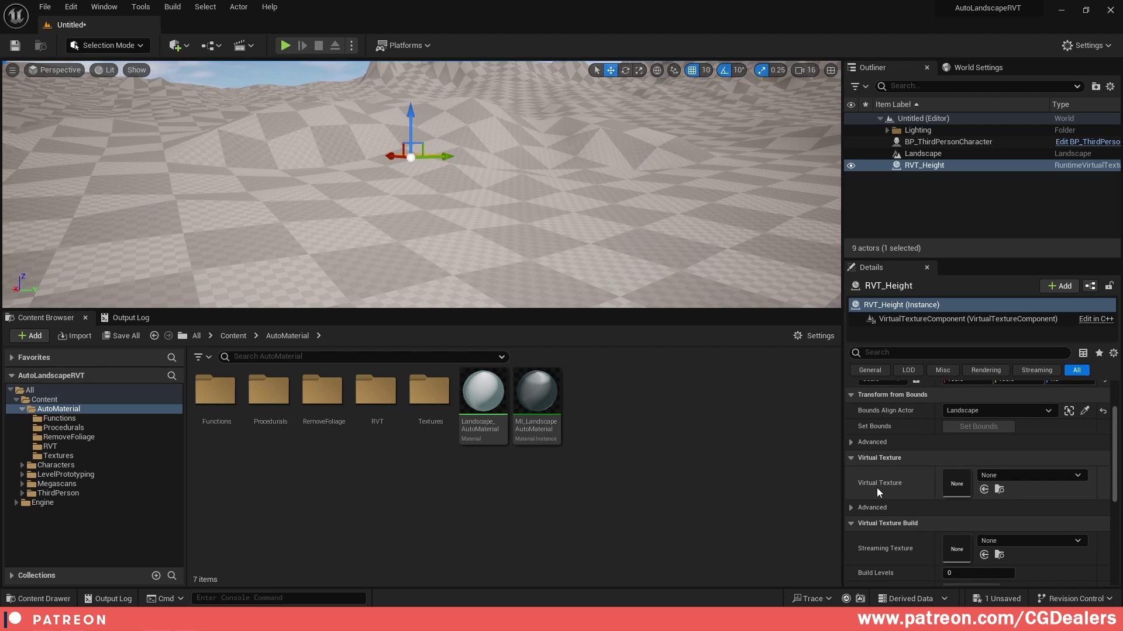
left_click(1007, 475)
left_click(1009, 355)
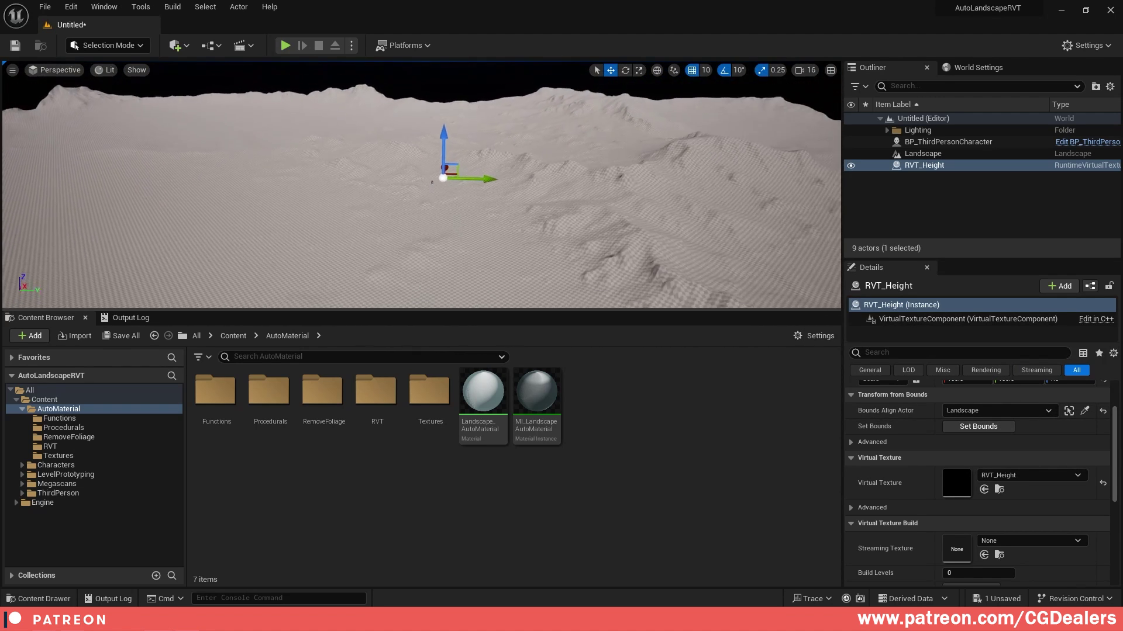
left_click(977, 427)
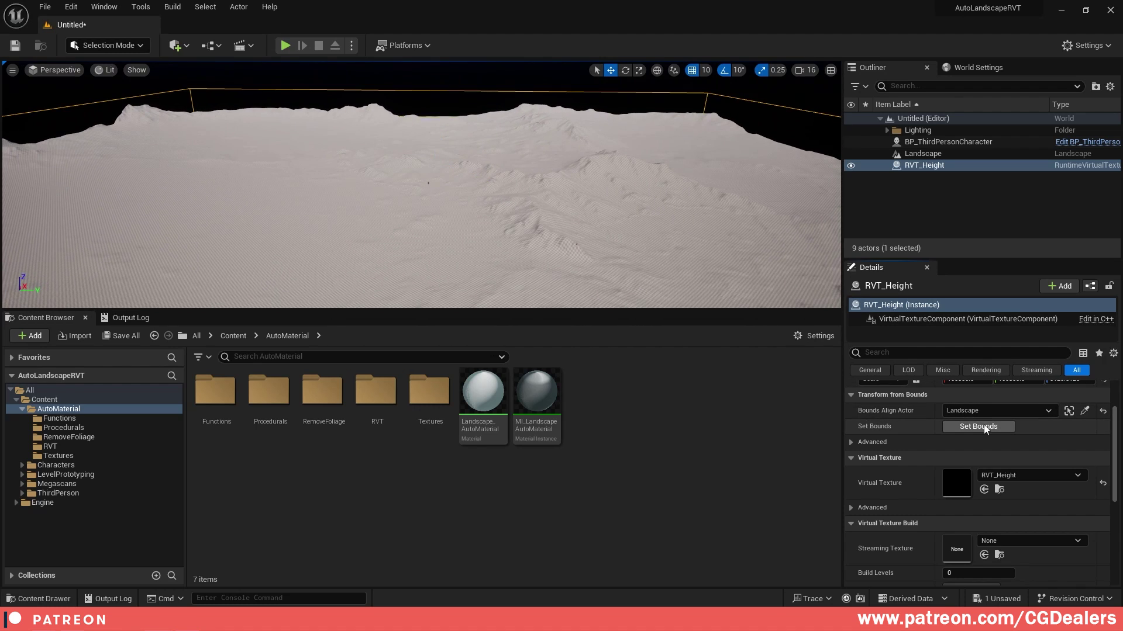
right_click_drag(463, 163, 350, 150)
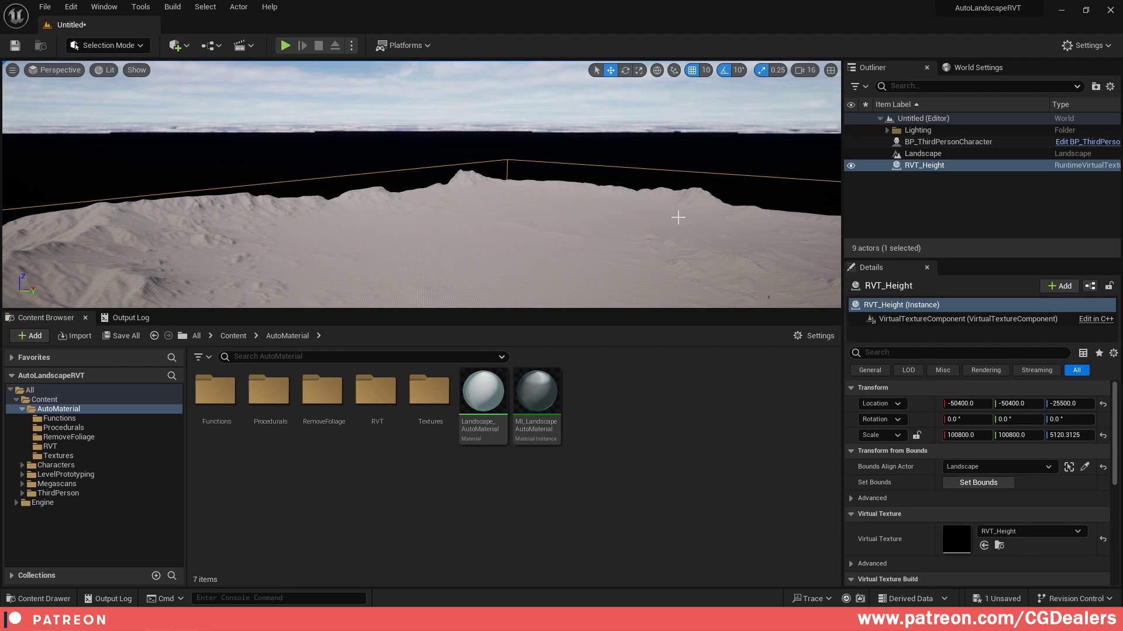
right_click_drag(678, 218, 677, 258)
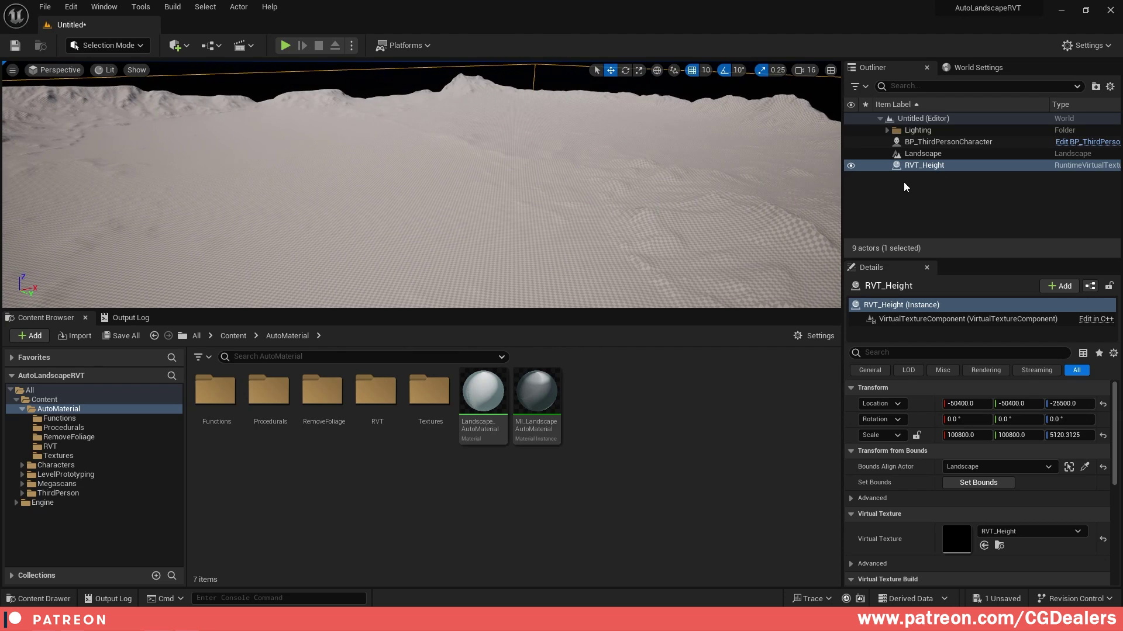
Step: Add a second Runtime Virtual Texture Volume to the level and rename it RVT_Mat
left_click(186, 47)
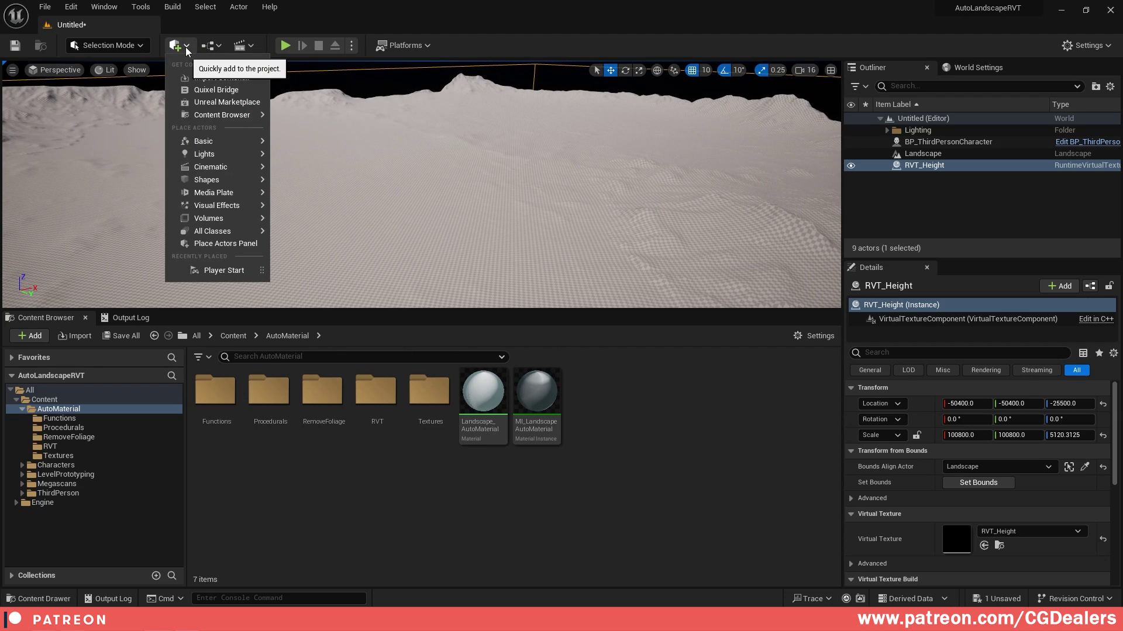
type("virtual")
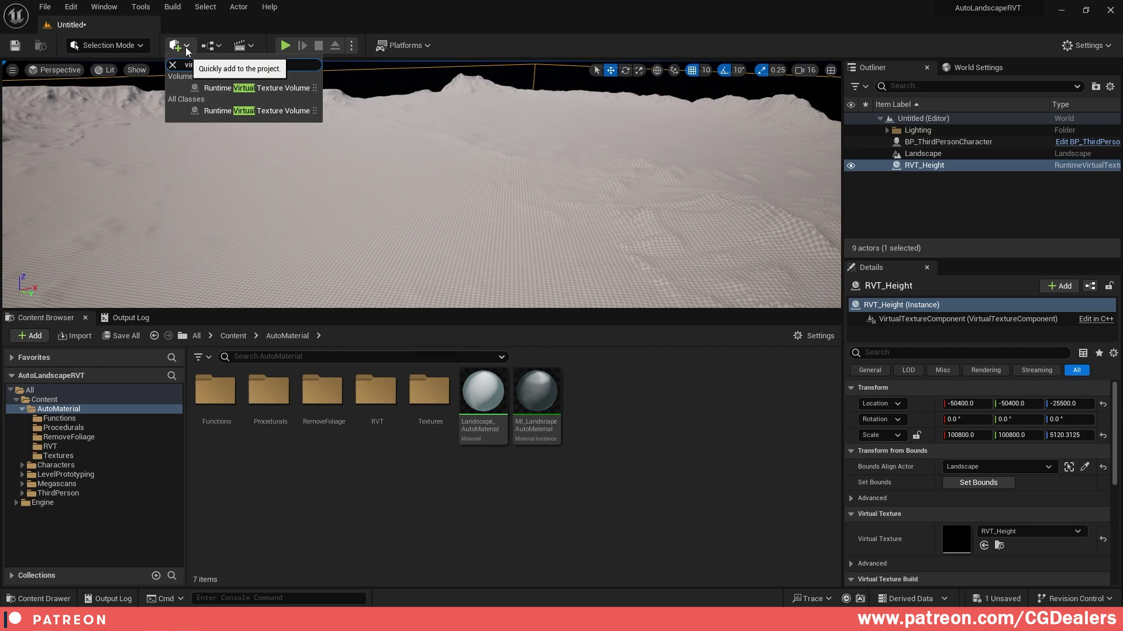
left_click(245, 91)
left_click(960, 167)
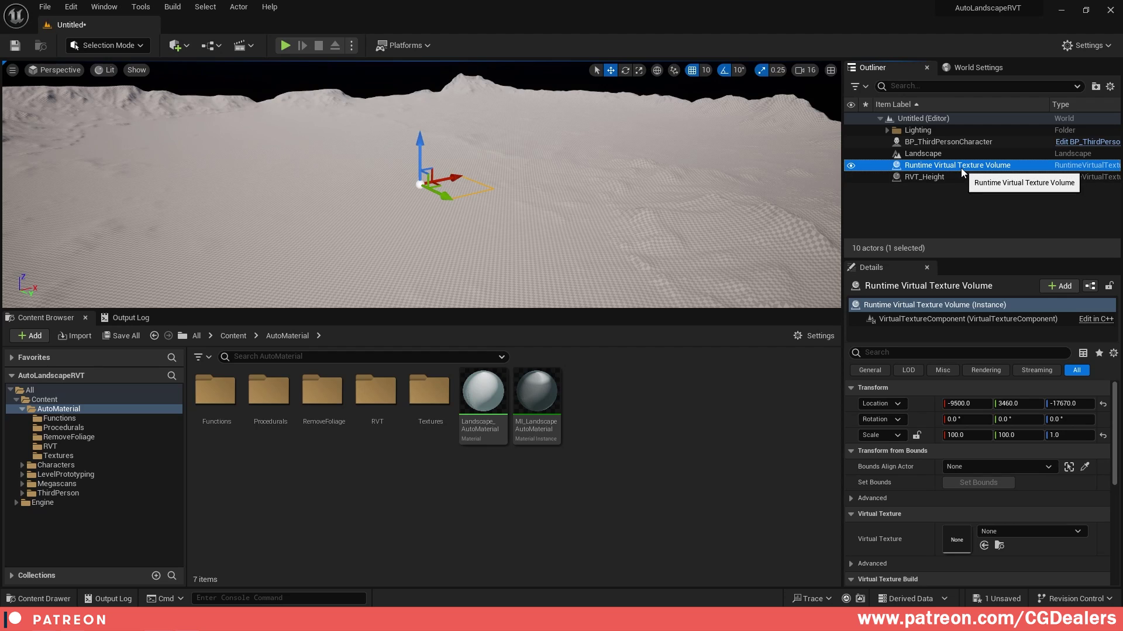
left_click(960, 167)
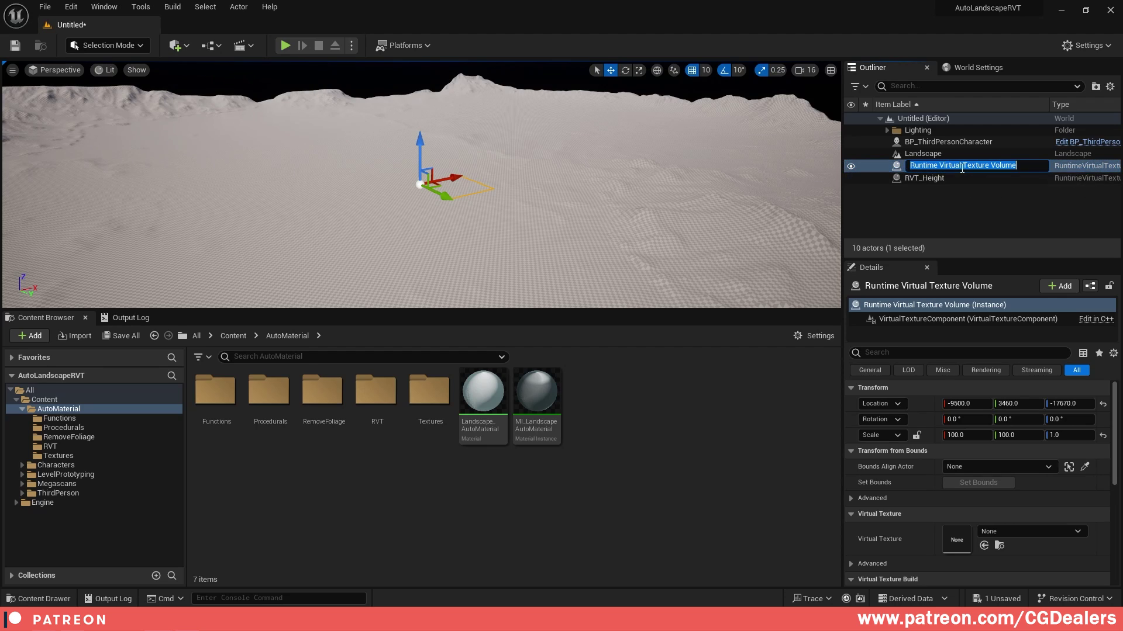
type("RVT_Mat")
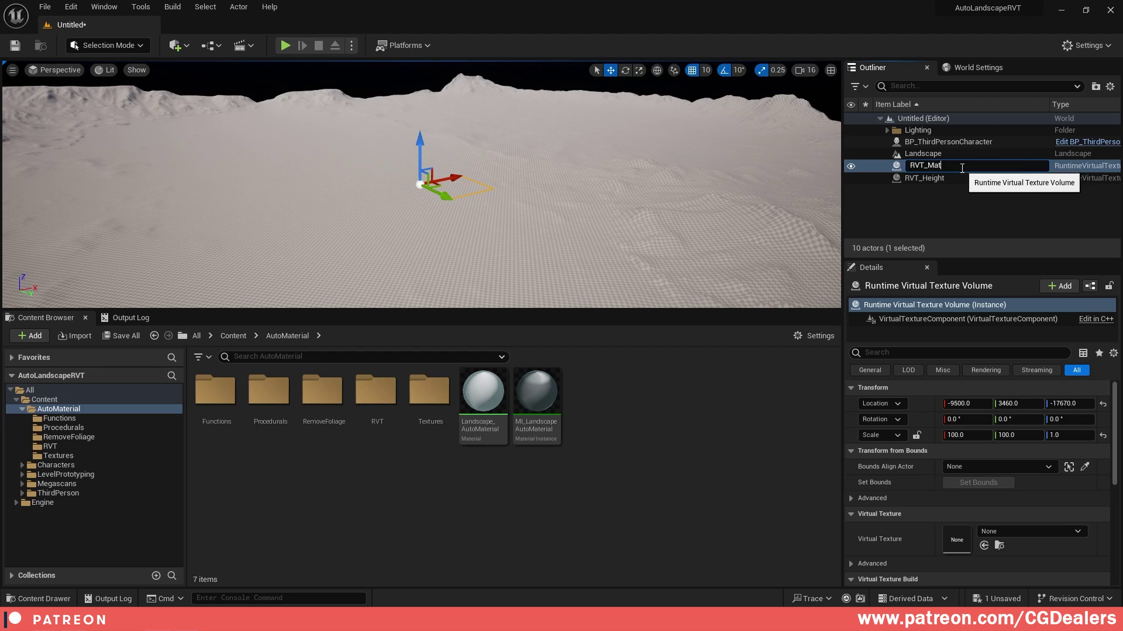
key("Return")
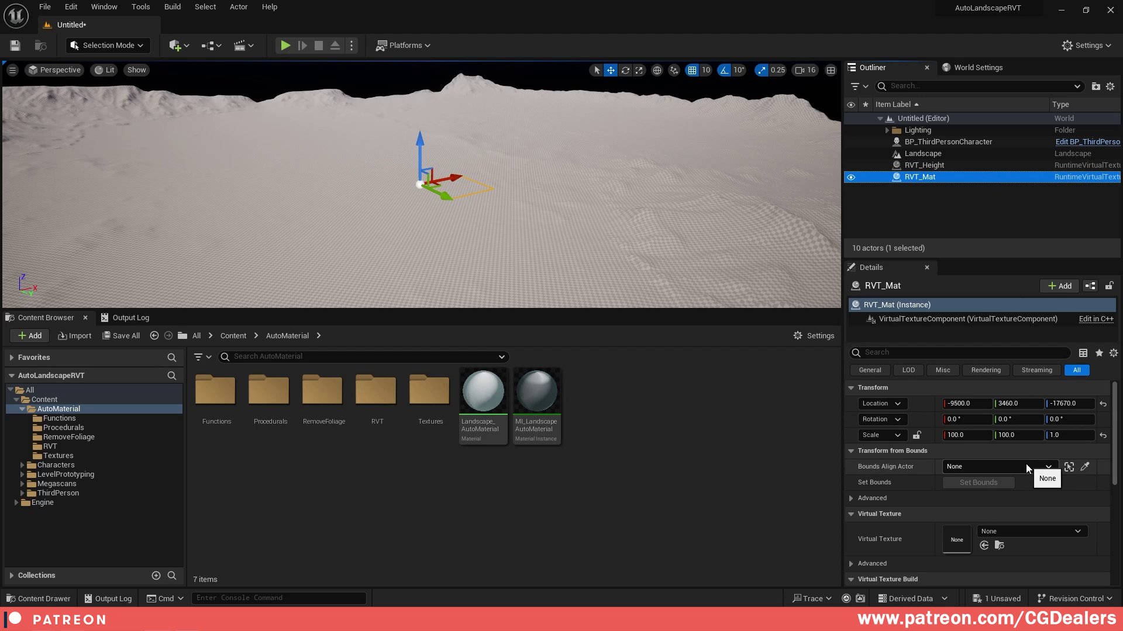
Step: Align the RVT_Mat volume to the Landscape, assign the LandscapeAutoMaterial_RVT virtual texture and set its bounds
left_click(1085, 467)
left_click(538, 217)
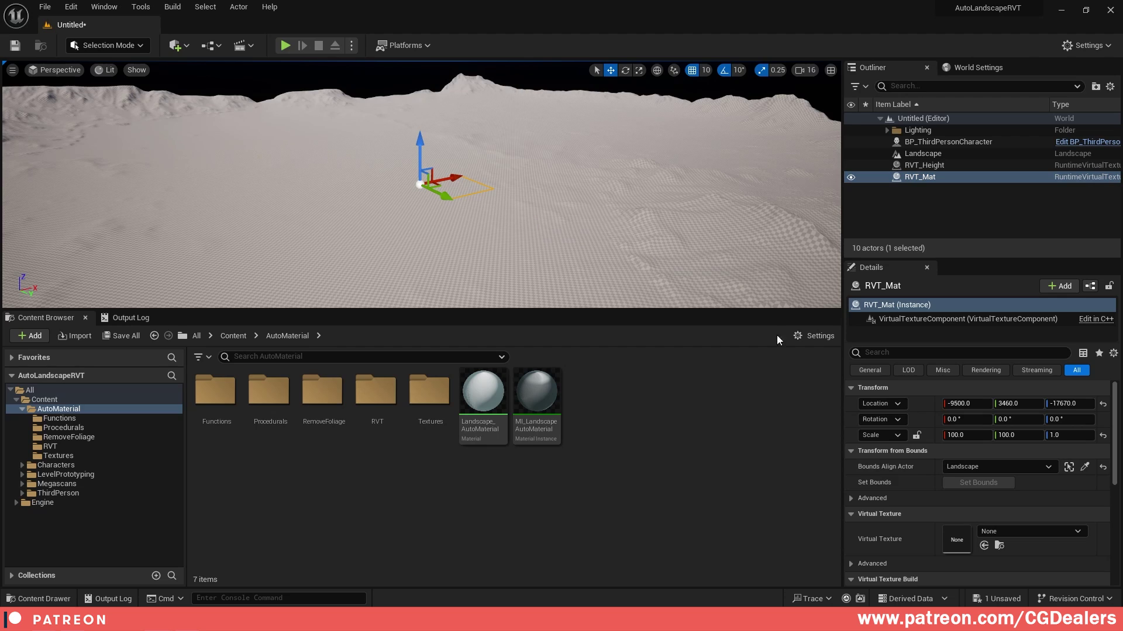
scroll(1030, 514, "down", 2)
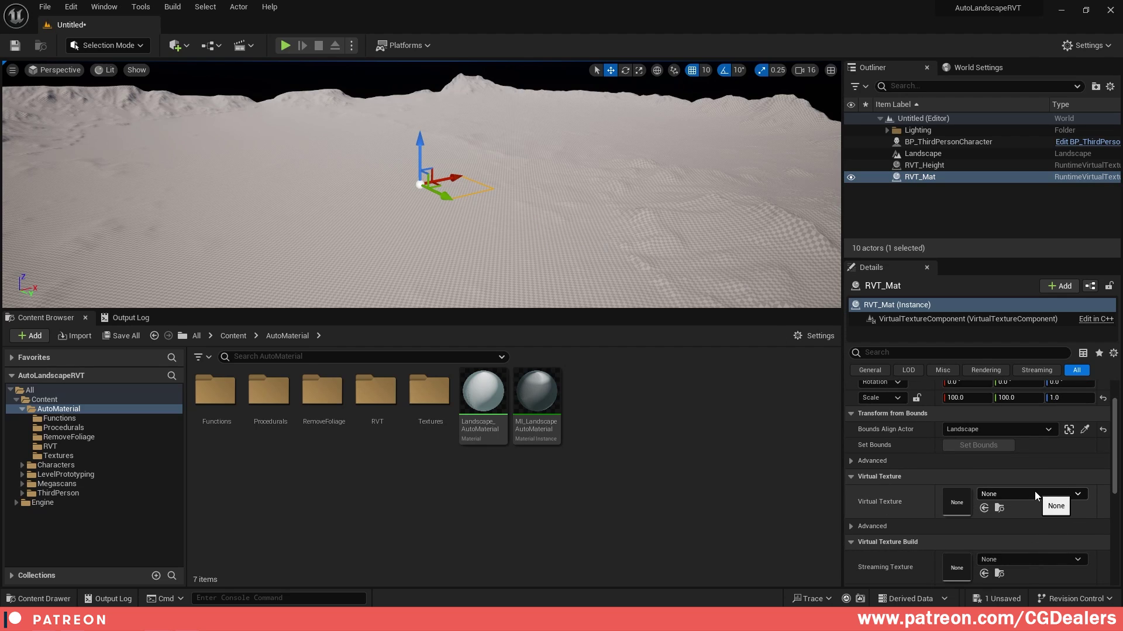
left_click(1034, 494)
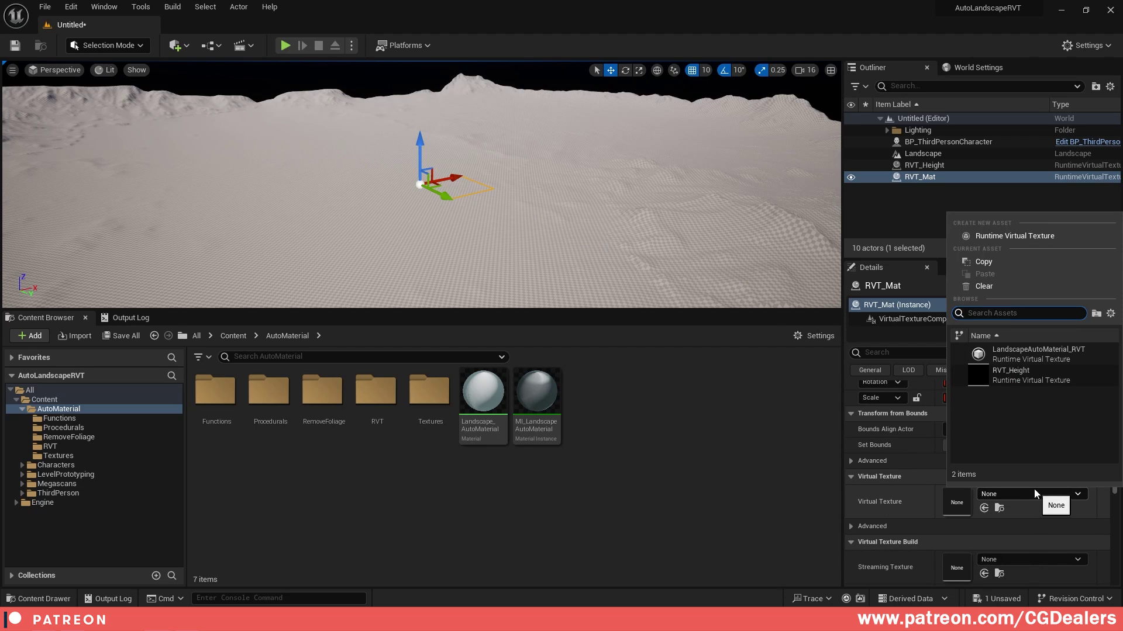
left_click(1047, 354)
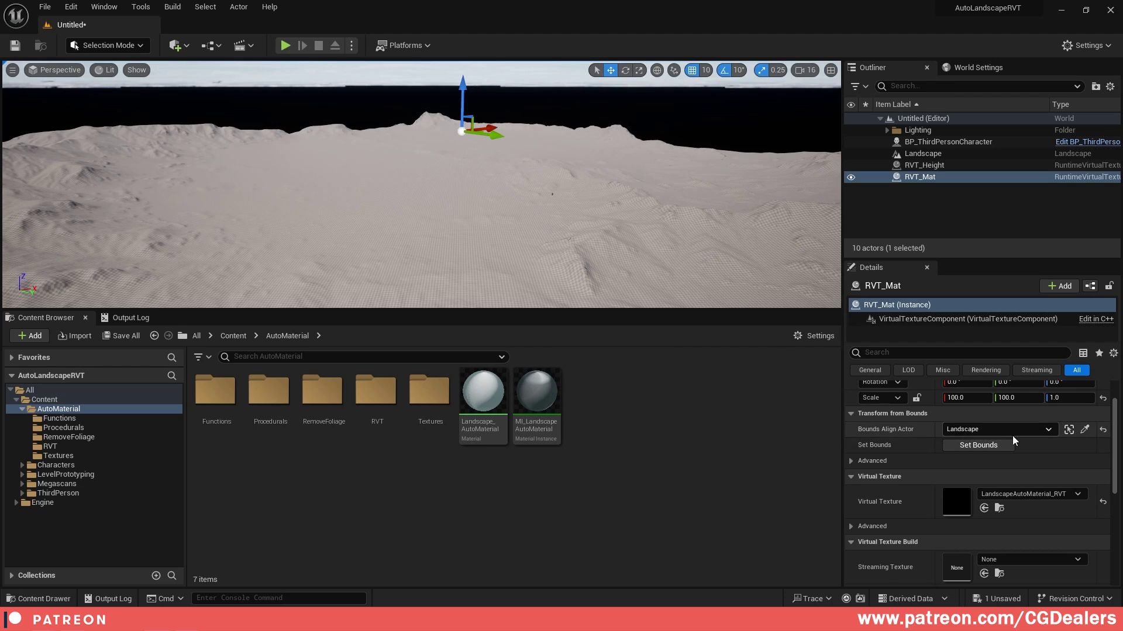
left_click(966, 449)
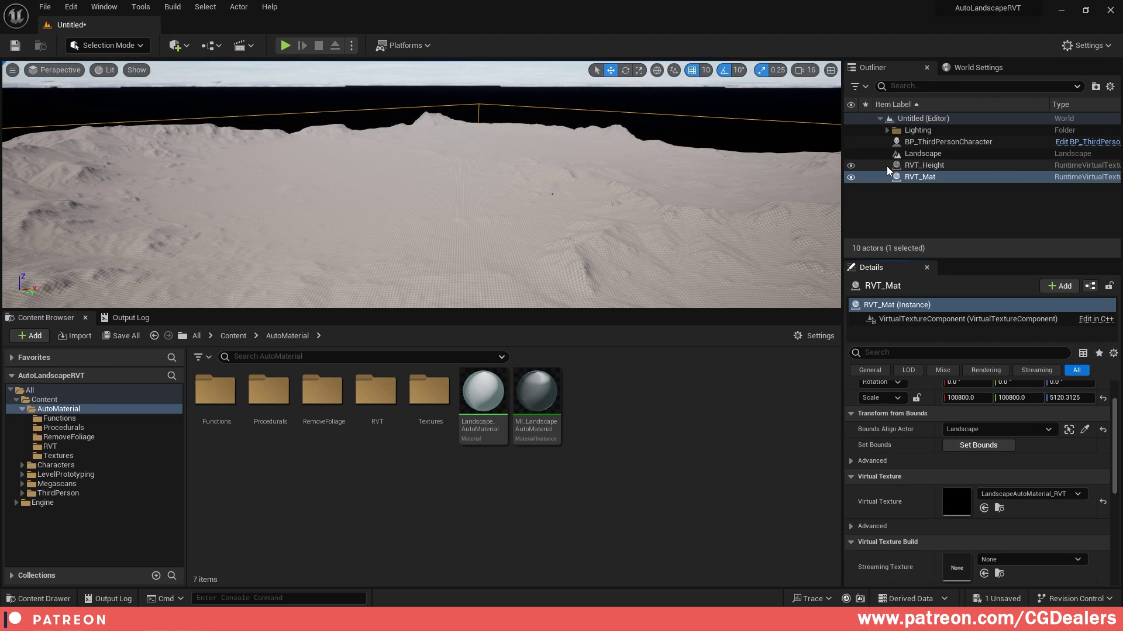
Step: Select the Landscape, filter its properties by "virtual" and add two array elements to Draw in Virtual Textures
left_click(922, 165)
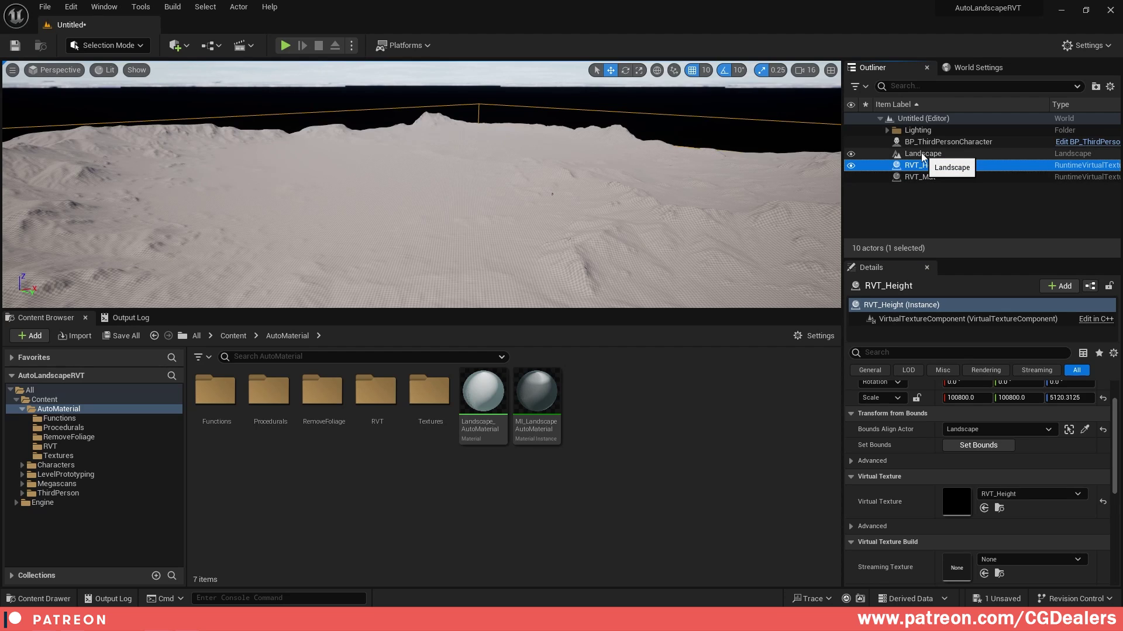
left_click(923, 155)
left_click(933, 354)
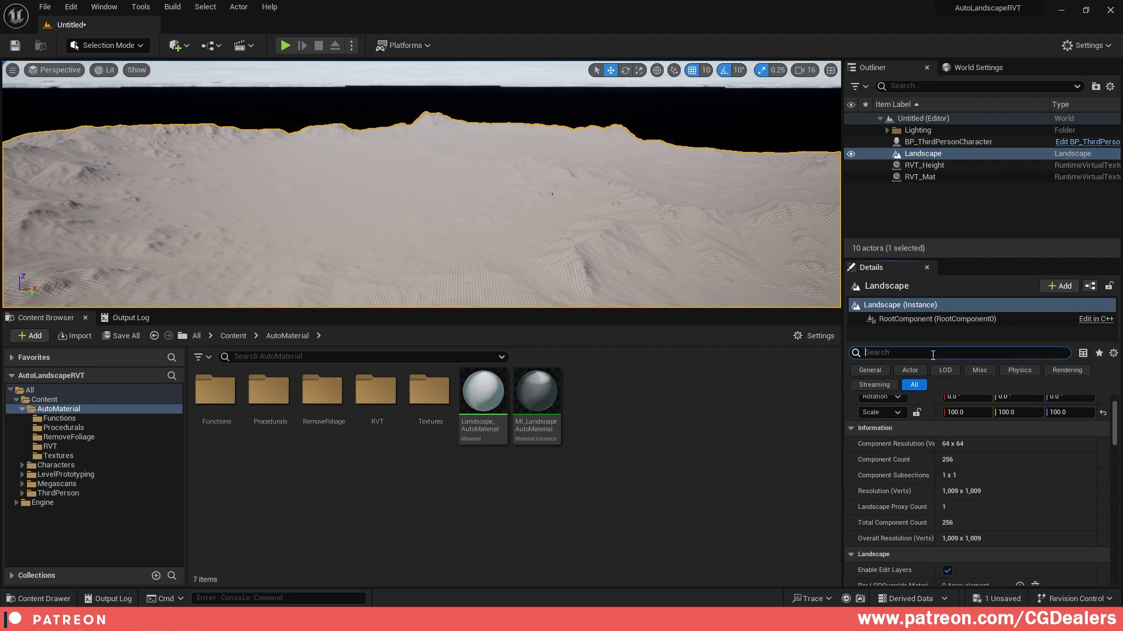
type("virtual")
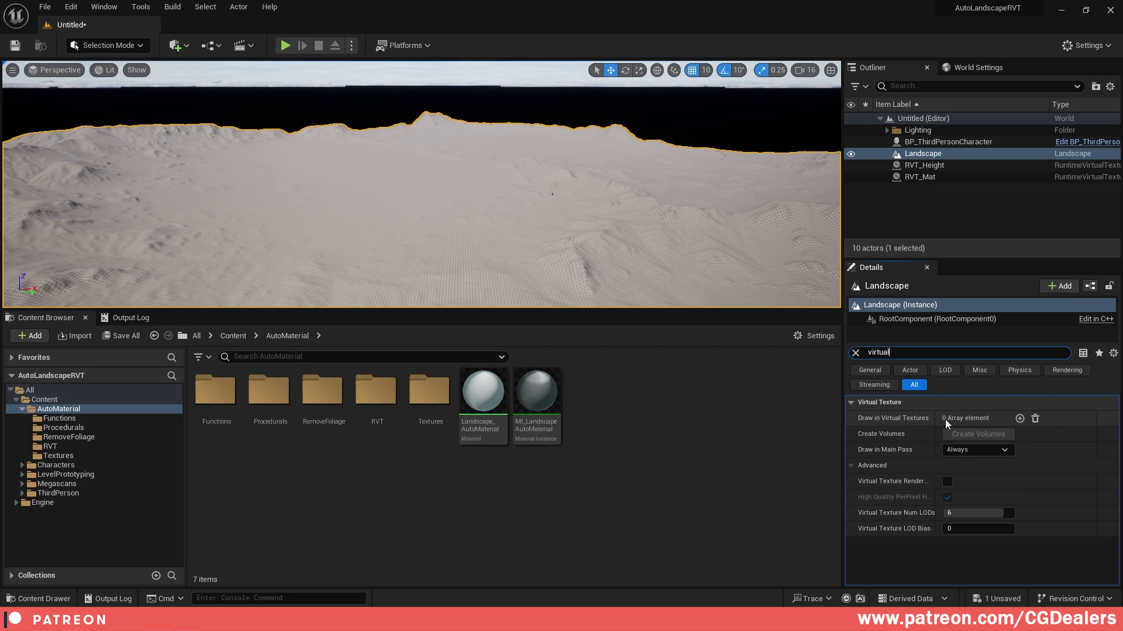
left_click(1020, 420)
left_click(1020, 418)
left_click(1020, 419)
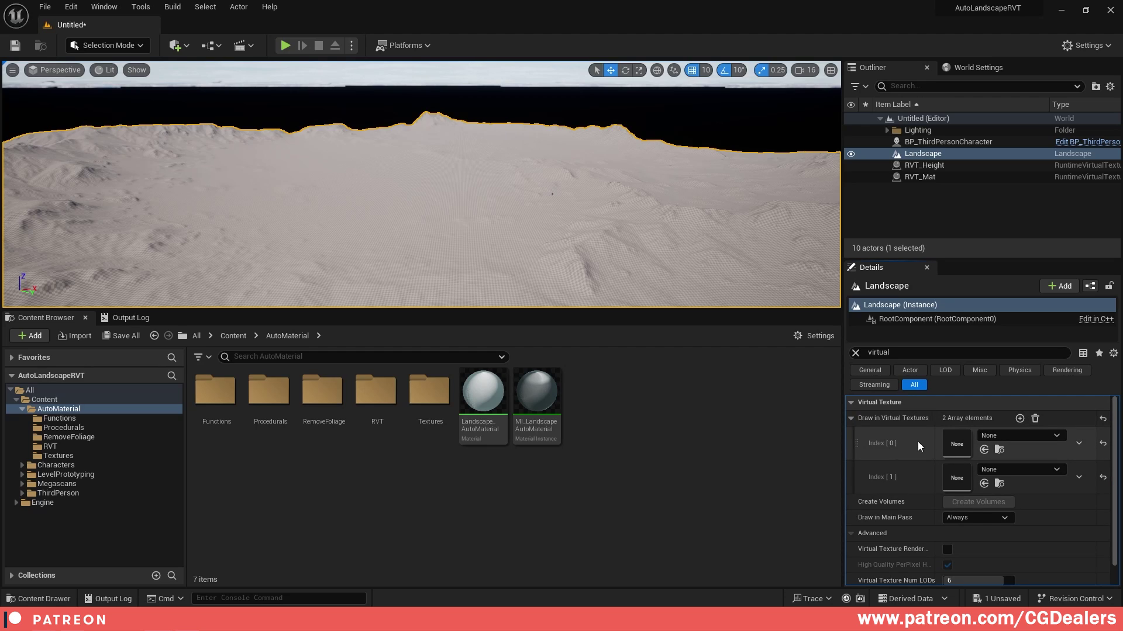
Step: Assign LandscapeAutoMaterial_RVT to index 0 and RVT_Height to index 1 of the Landscape's Draw in Virtual Textures
left_click(1018, 436)
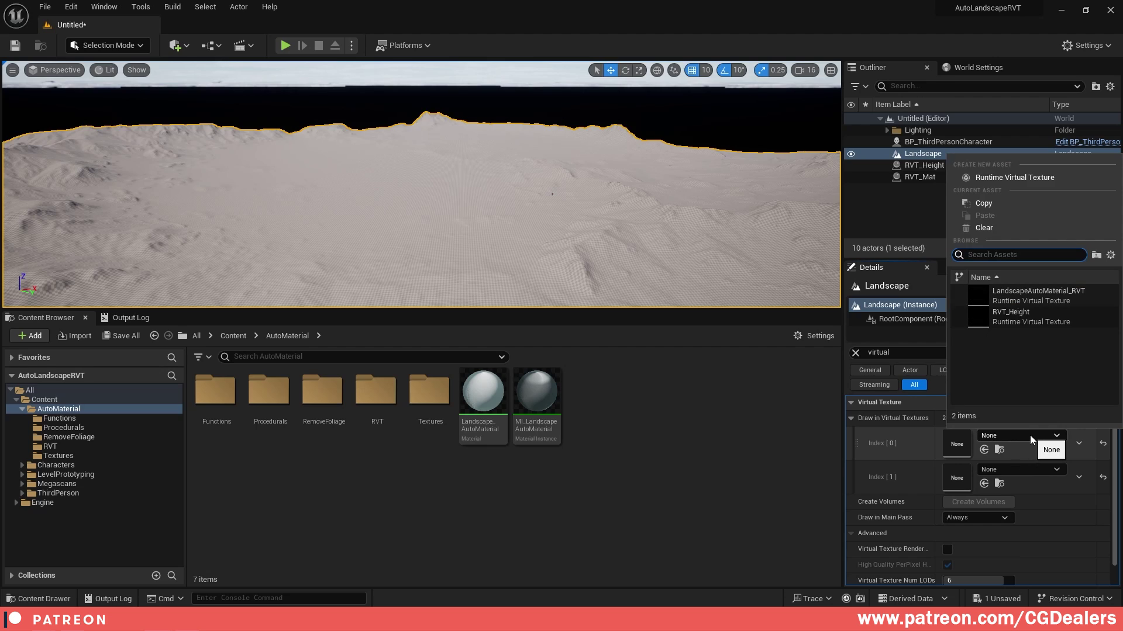
left_click(1048, 296)
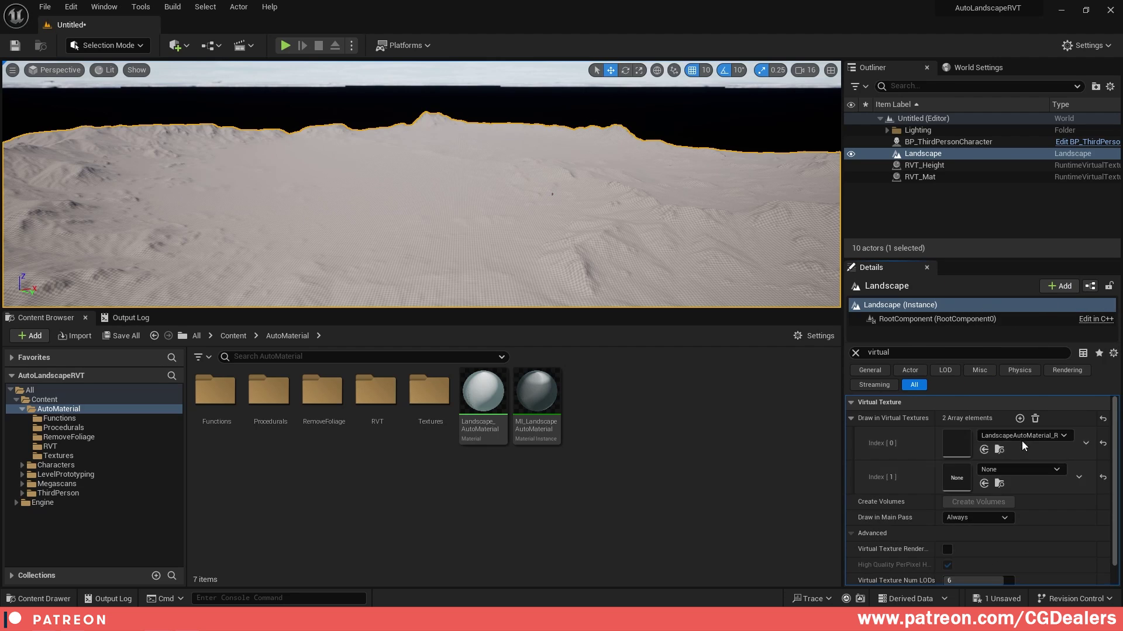
left_click(1039, 471)
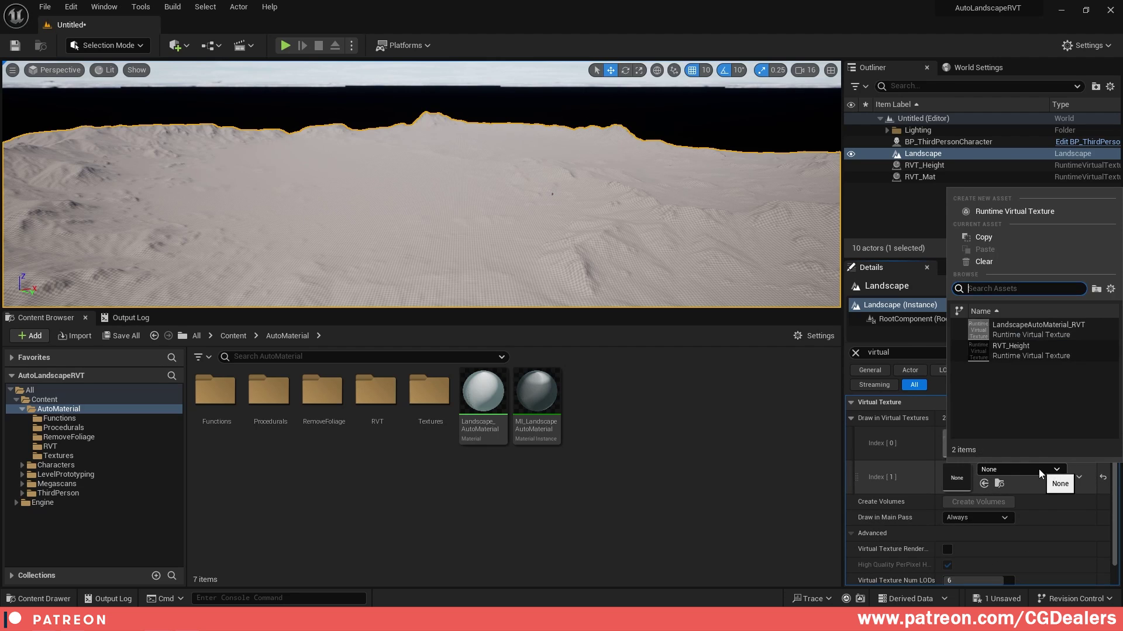
left_click(1008, 356)
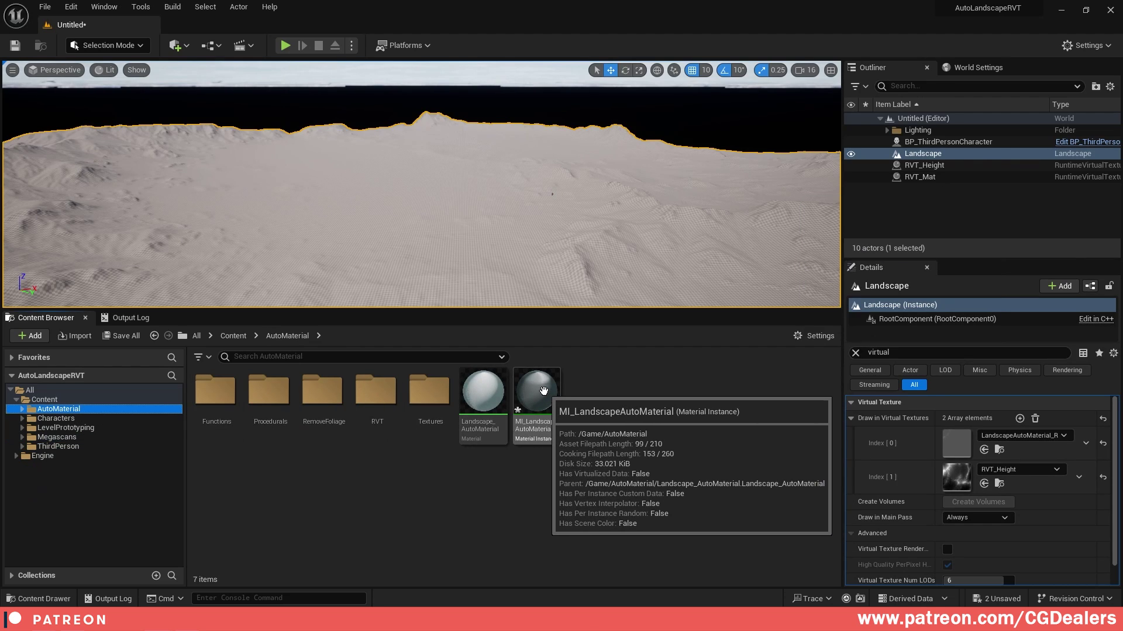
Step: Open the MI_LandscapeAutoMaterial instance and show the Megascans Rock_Cliff_vl1lbbylw folder beside it
double_click(543, 390)
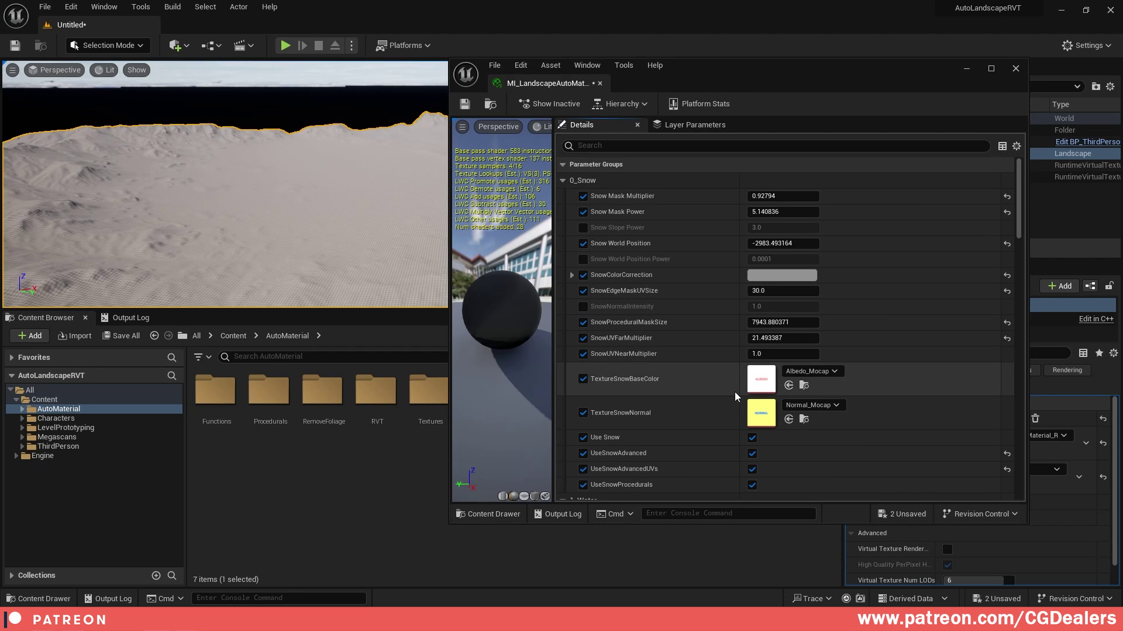
left_click(22, 437)
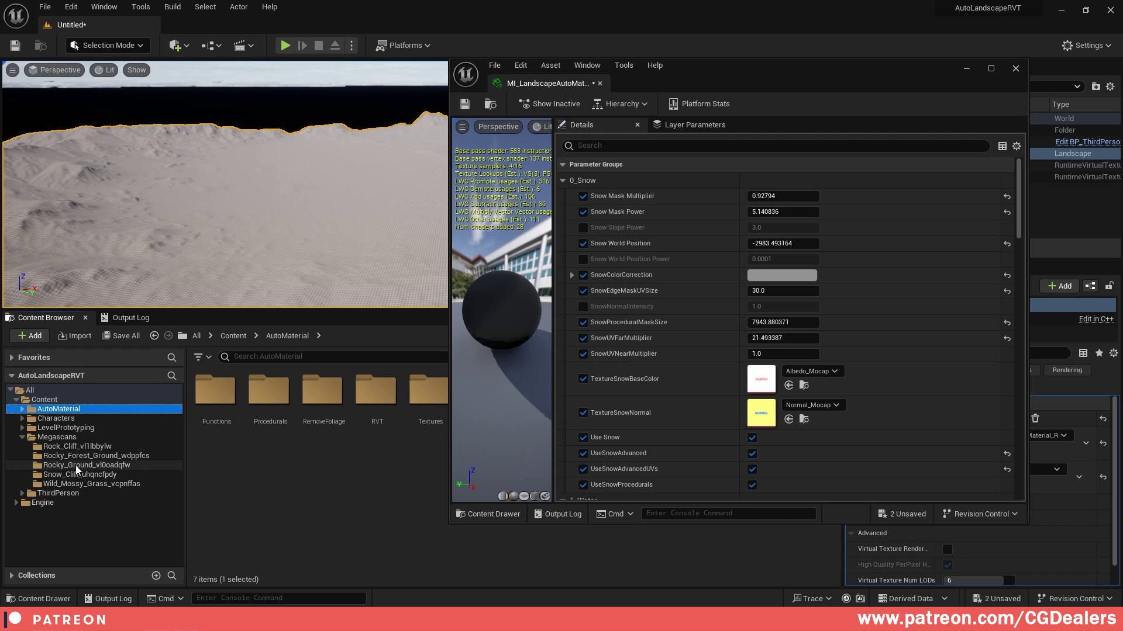
left_click(73, 447)
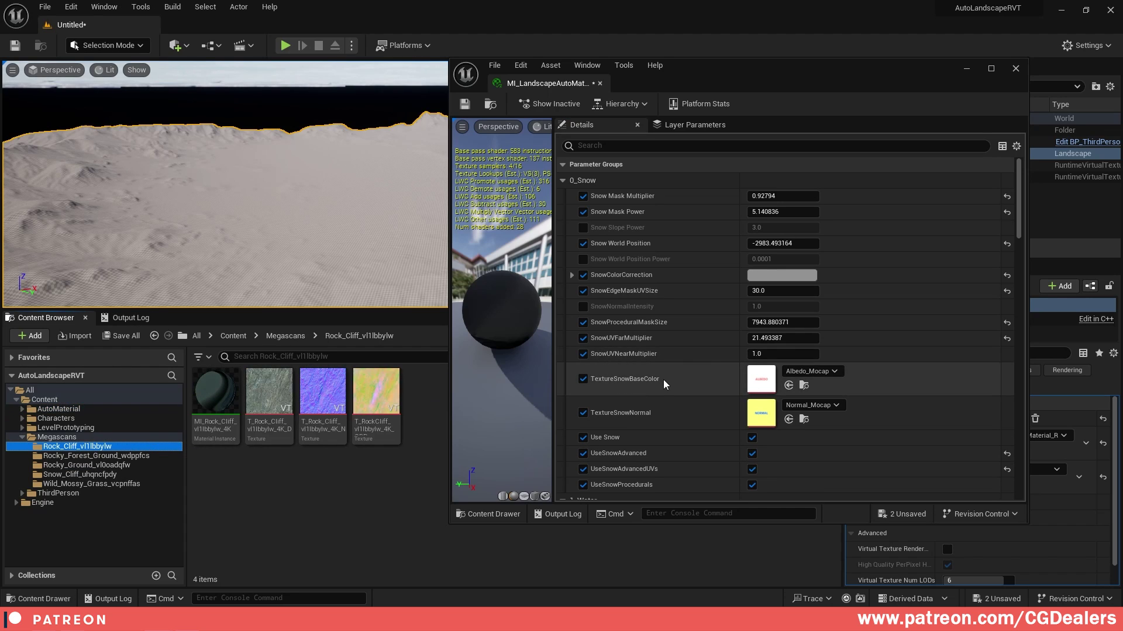
Step: Override the Enable RVT parameter in MI_LandscapeAutoMaterial and turn it on
scroll(673, 383, "down", 15)
scroll(703, 379, "down", 10)
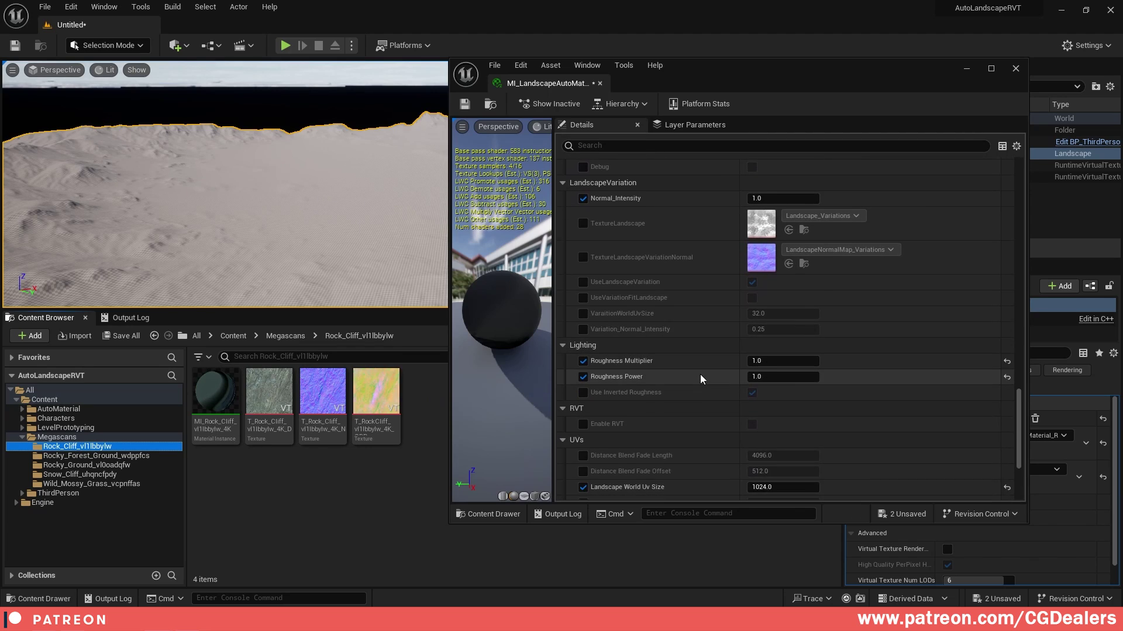
left_click(624, 315)
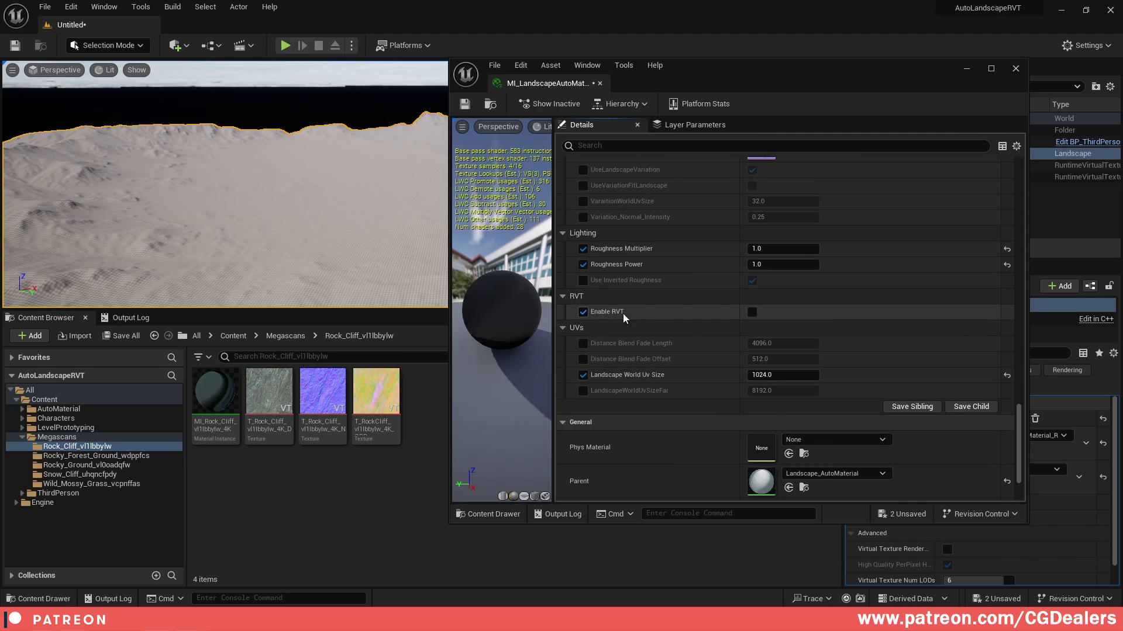
left_click(752, 312)
scroll(735, 367, "up", 10)
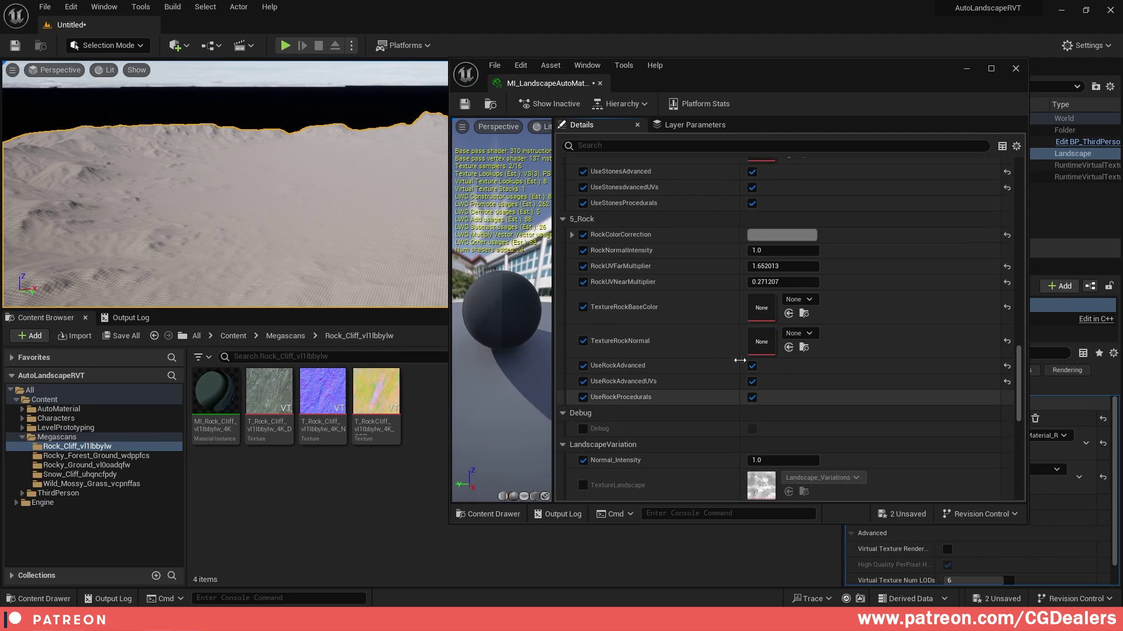
scroll(735, 367, "up", 10)
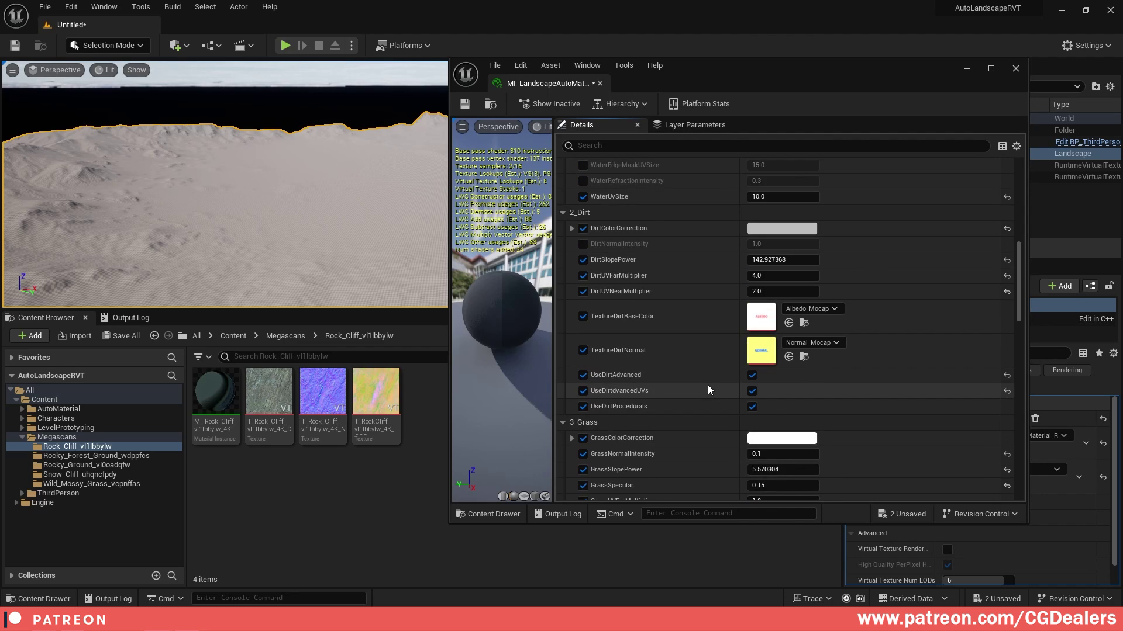
Step: Try T_Rock_Cliff_vl1lbbylw_4K_D as the snow base color texture, then disable Virtual Texture Streaming on that texture and save it
scroll(711, 392, "up", 10)
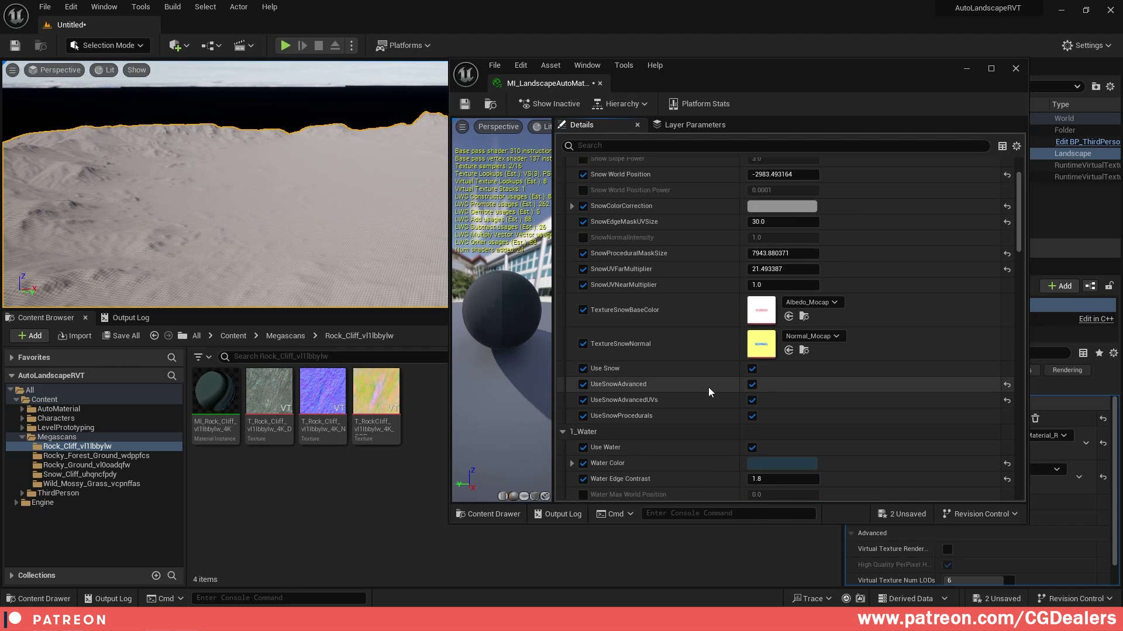
left_click_drag(282, 399, 767, 350)
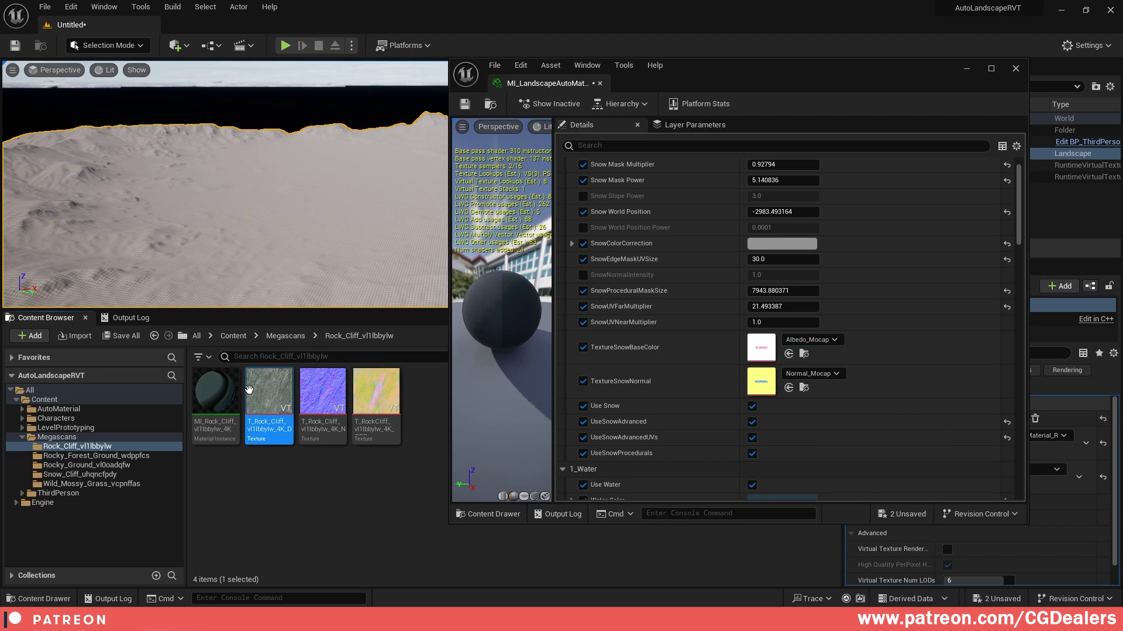
double_click(245, 413)
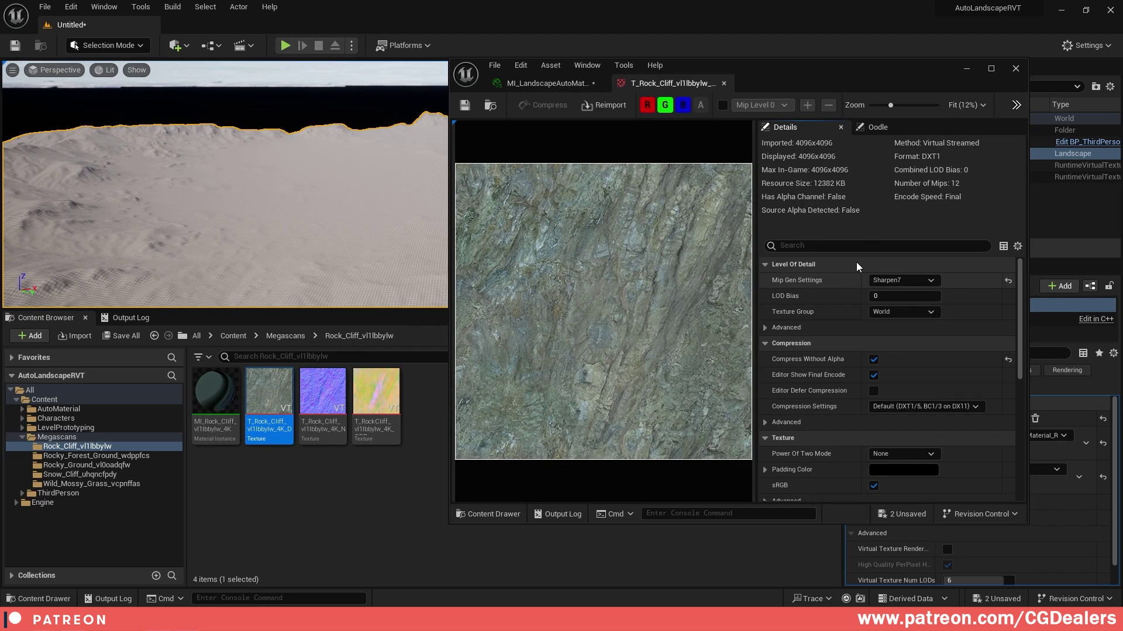
left_click(861, 245)
type("virtual")
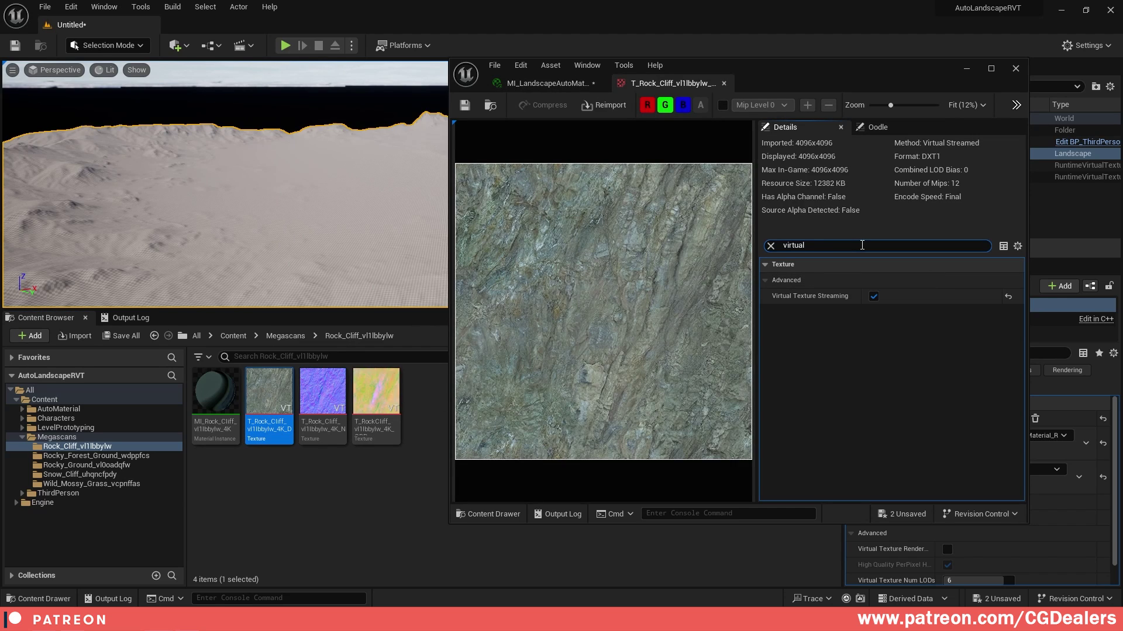
left_click(873, 297)
left_click(465, 105)
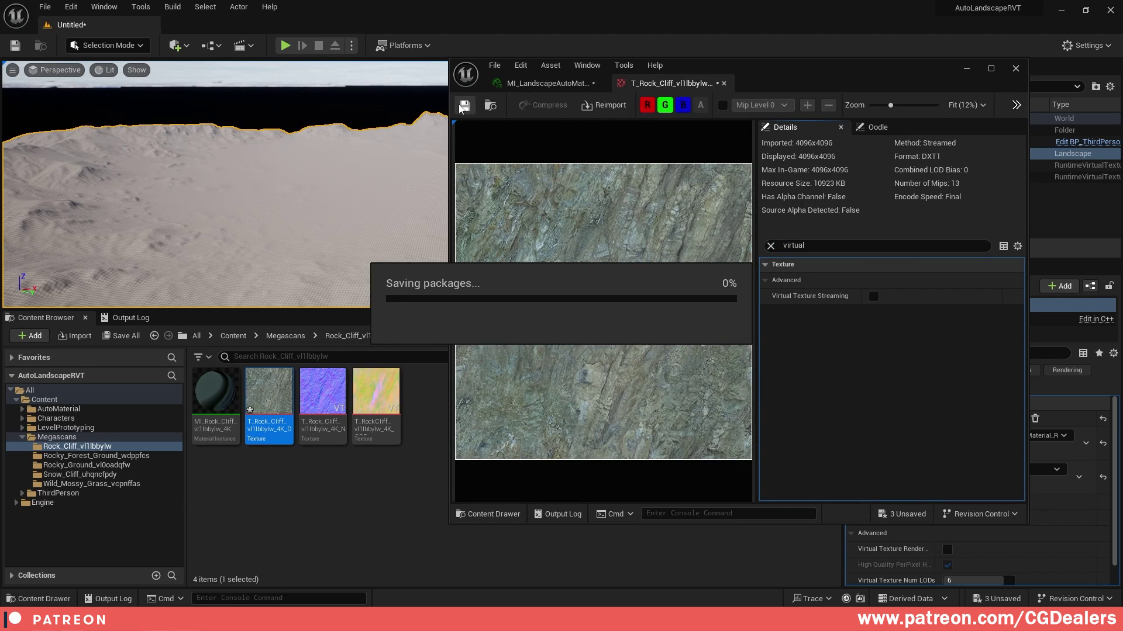
Step: In MI_LandscapeAutoMaterial, assign T_Snow_Cliff_uhqncfpdy_4K_D to TextureSnowBaseColor and the matching 4K_N texture to TextureSnowNormal
left_click(526, 84)
left_click_drag(320, 381, 765, 351)
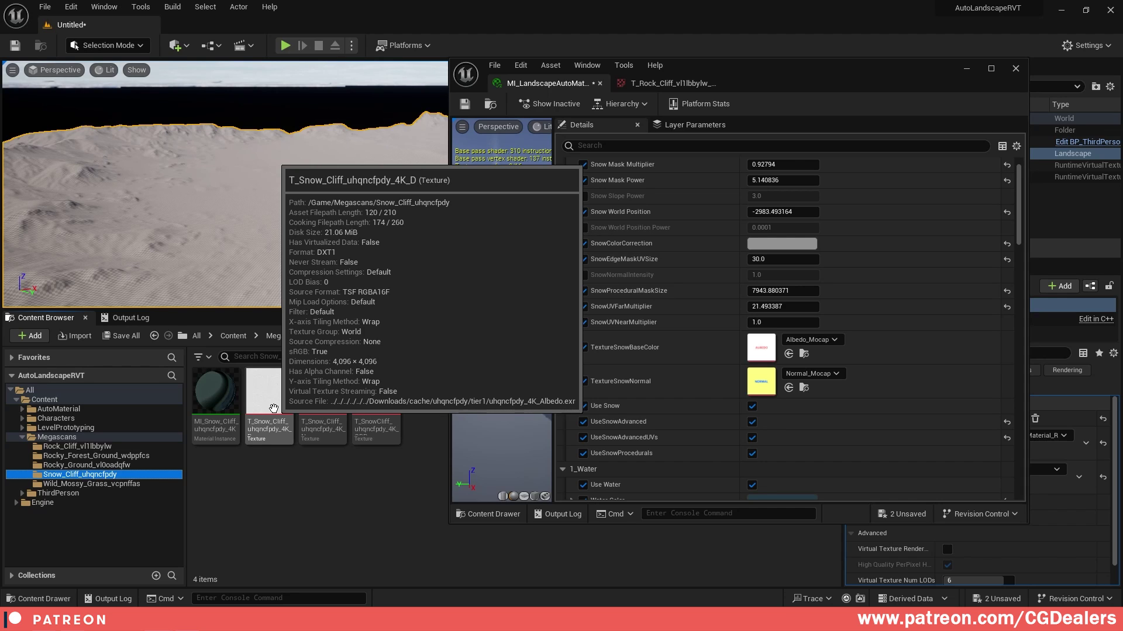
left_click_drag(274, 408, 761, 350)
left_click(351, 401)
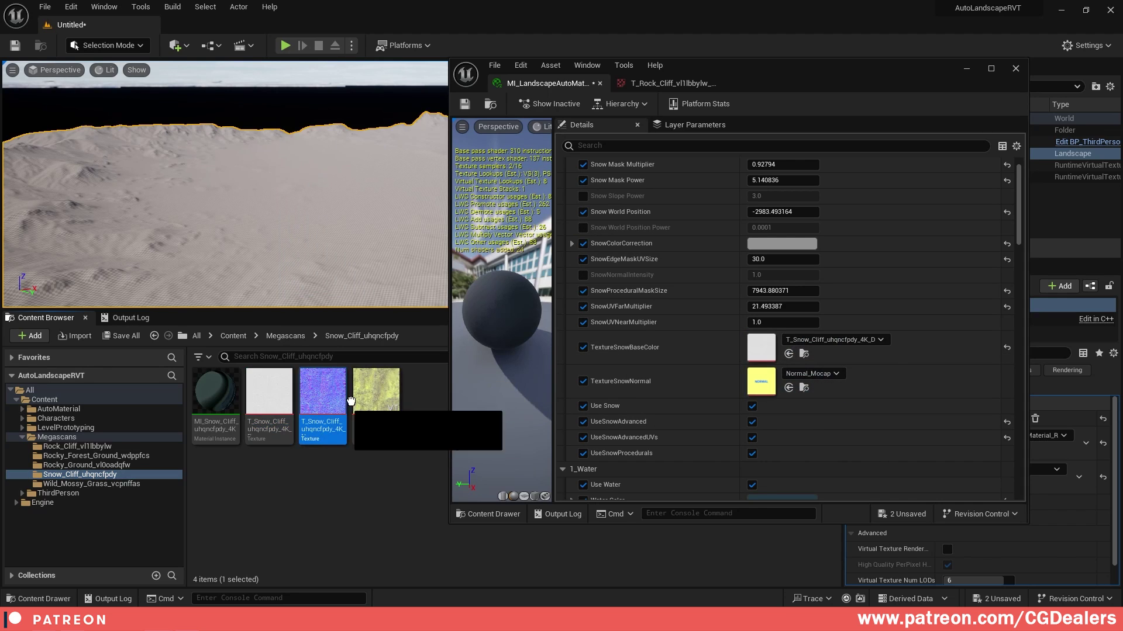
left_click_drag(351, 401, 761, 381)
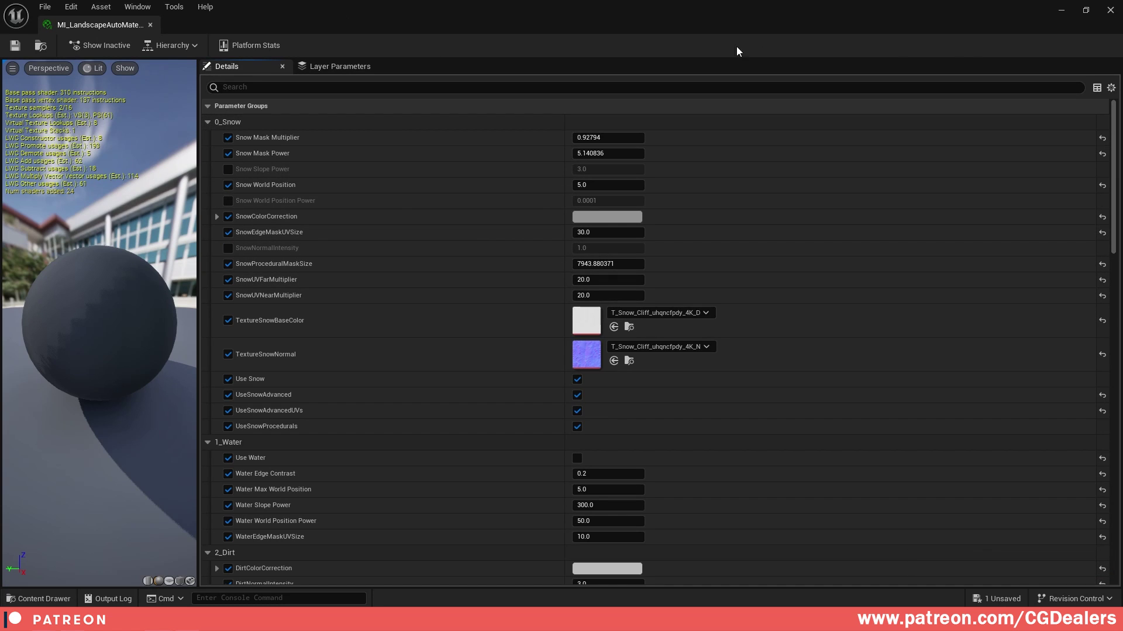
Step: In the MegaScanShader project, assign MI_LandscapeAutoMaterial as the Landscape Material of the Landscape and inspect the terrain full screen
left_click(1111, 10)
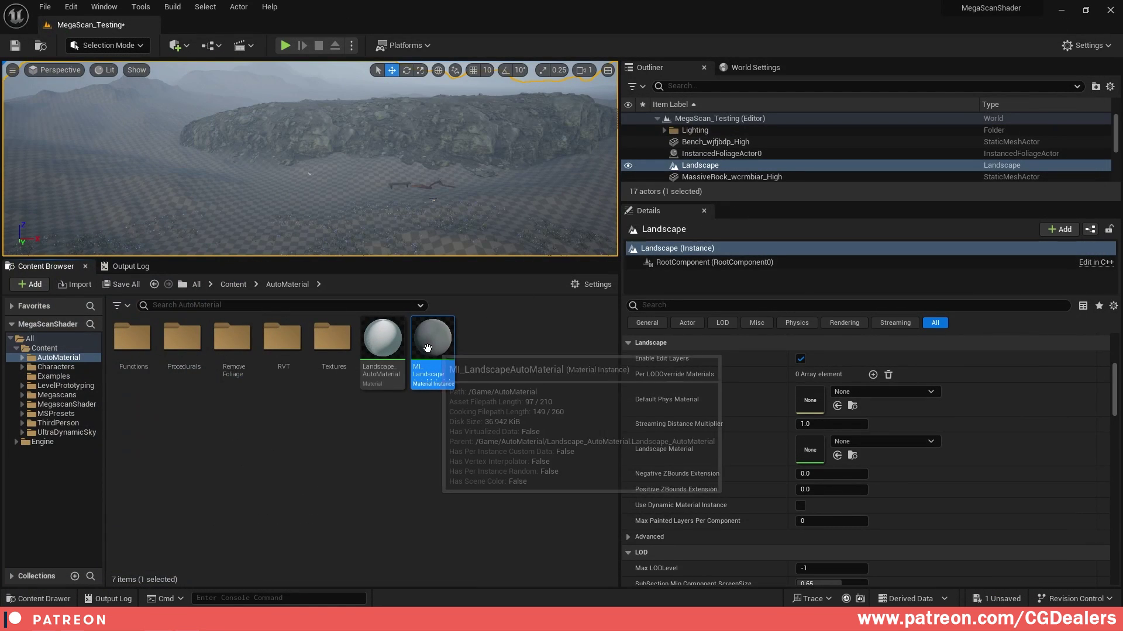
left_click_drag(433, 345, 803, 445)
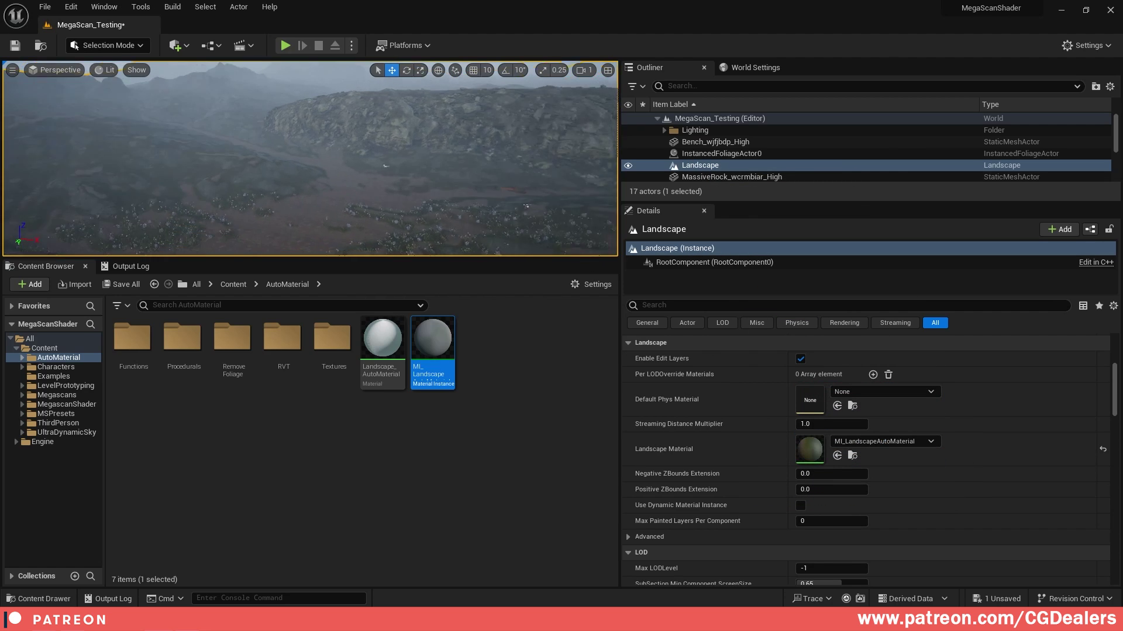
mouse_move(470, 183)
right_mouse_down()
mouse_move(500, 162)
mouse_move(403, 182)
mouse_move(351, 164)
mouse_move(339, 234)
mouse_move(469, 183)
right_mouse_up()
key("F11")
key("F11")
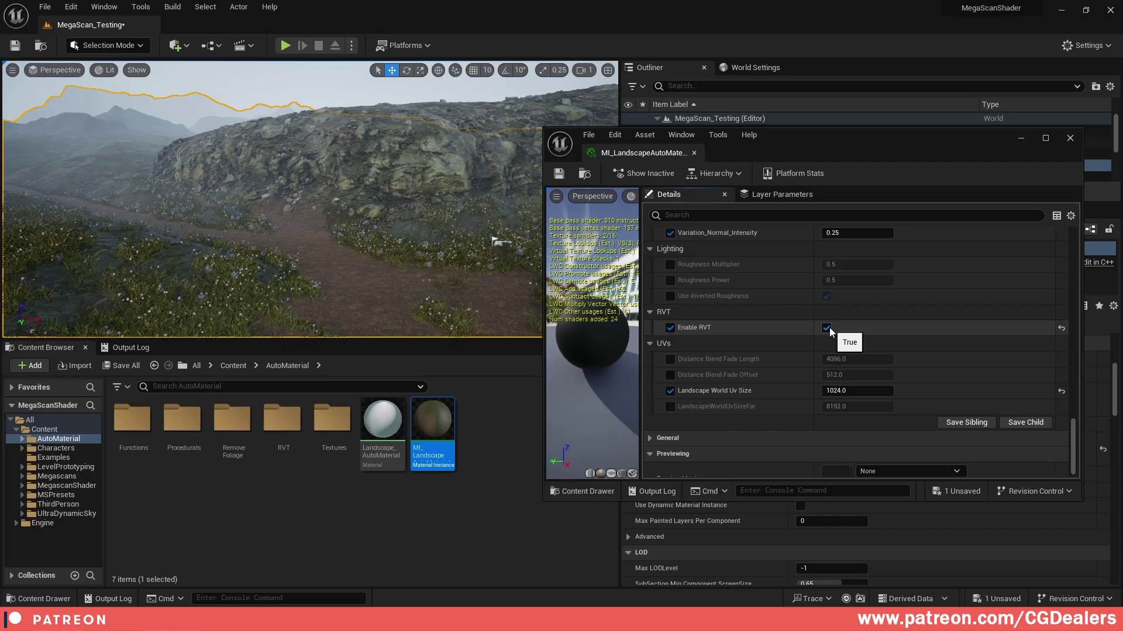
Step: Move the MassiveRock_wcrmbiar_High3 mesh around on the landscape in full screen and examine how it blends with the ground
key("F11")
left_click_drag(694, 284, 707, 357)
scroll(708, 357, "down", 8)
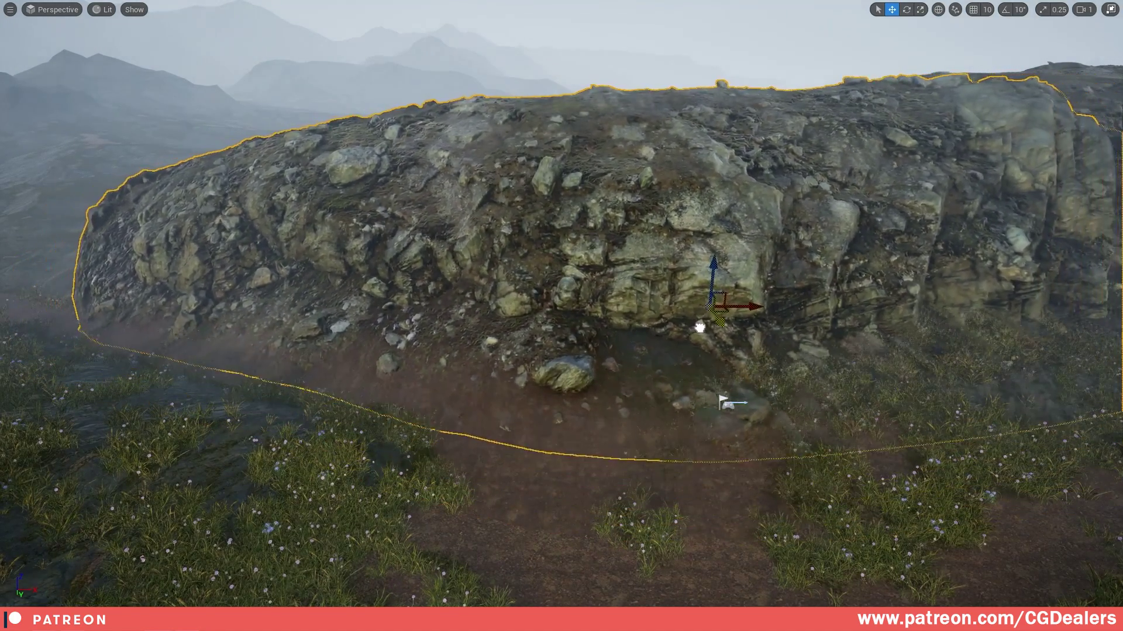
scroll(674, 252, "up", 8)
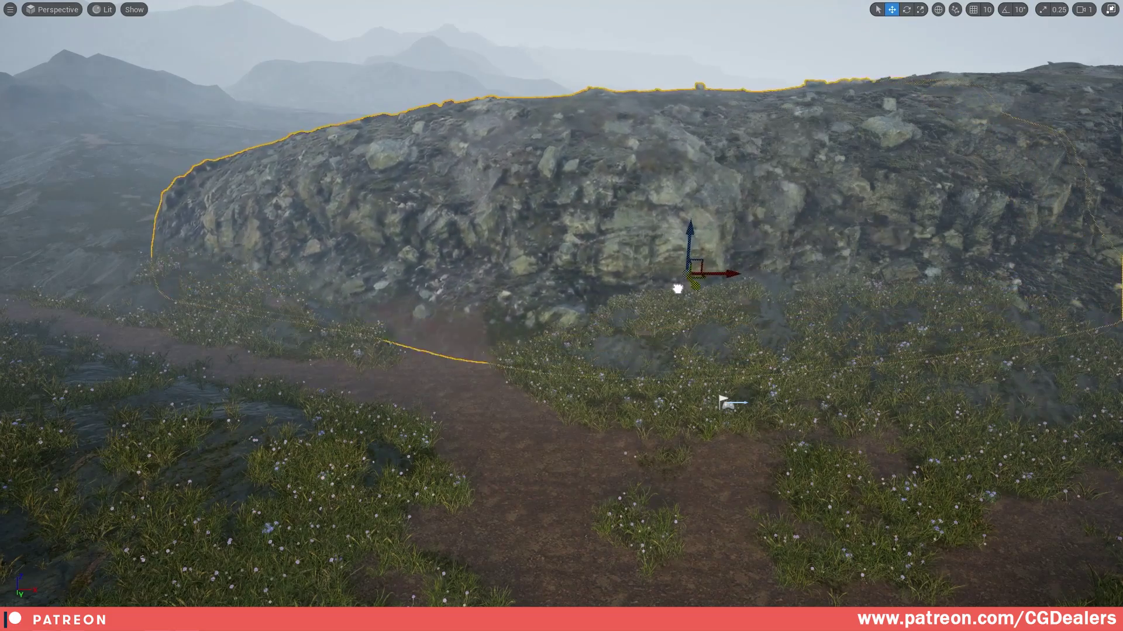
scroll(725, 377, "down", 8)
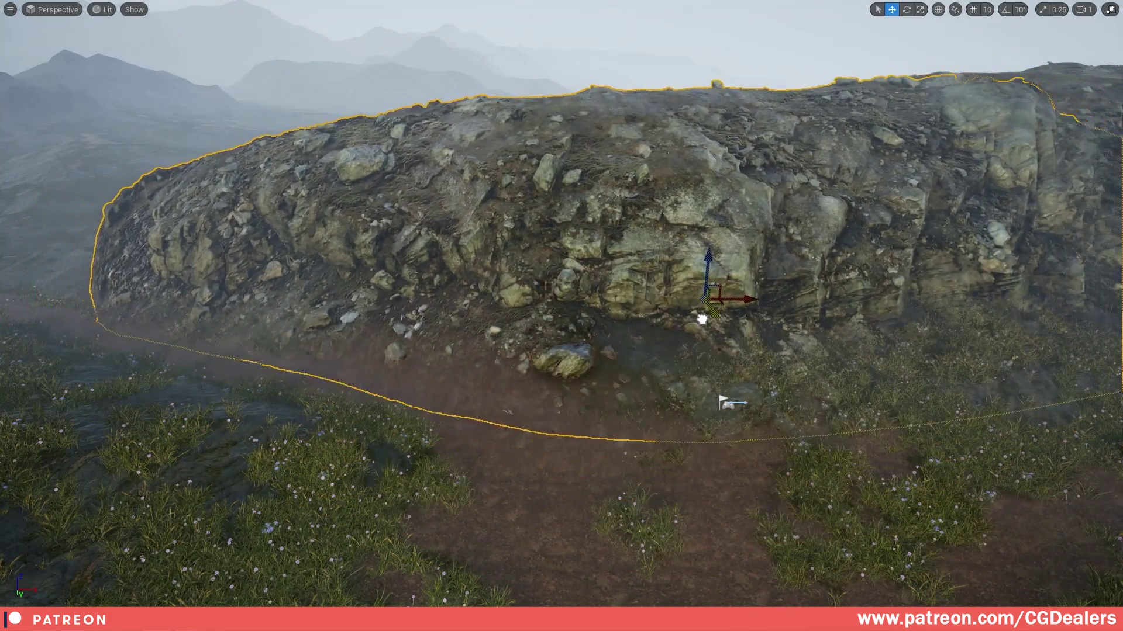
mouse_move(702, 319)
right_mouse_down()
mouse_move(687, 293)
mouse_move(608, 299)
mouse_move(772, 304)
mouse_move(690, 316)
right_mouse_up()
right_click_drag(885, 196, 864, 196)
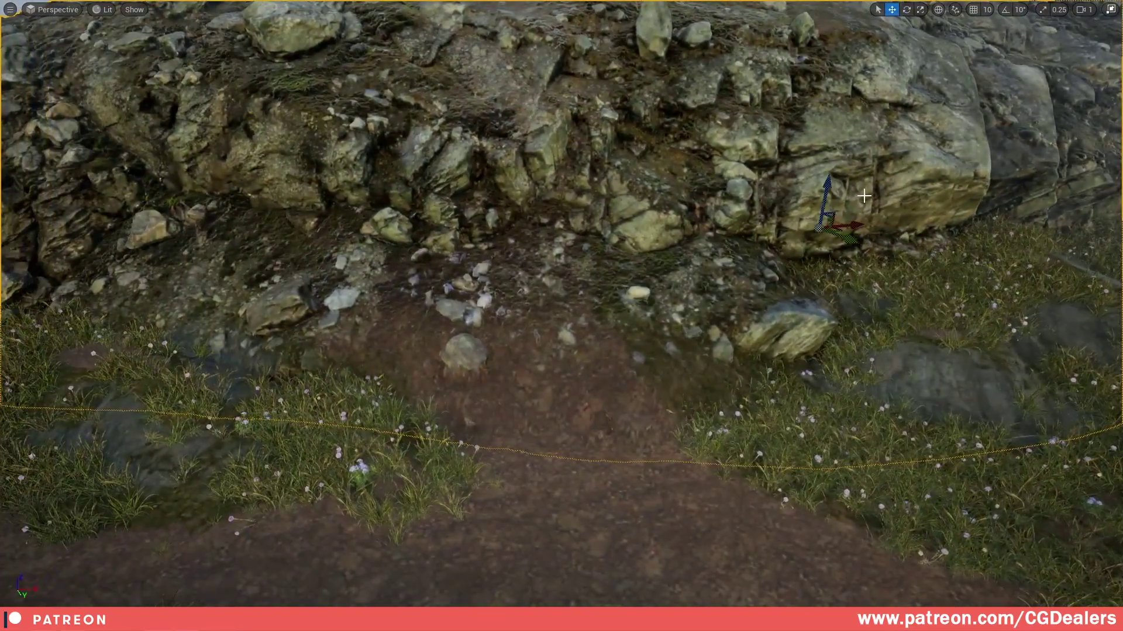
left_click_drag(825, 193, 812, 250)
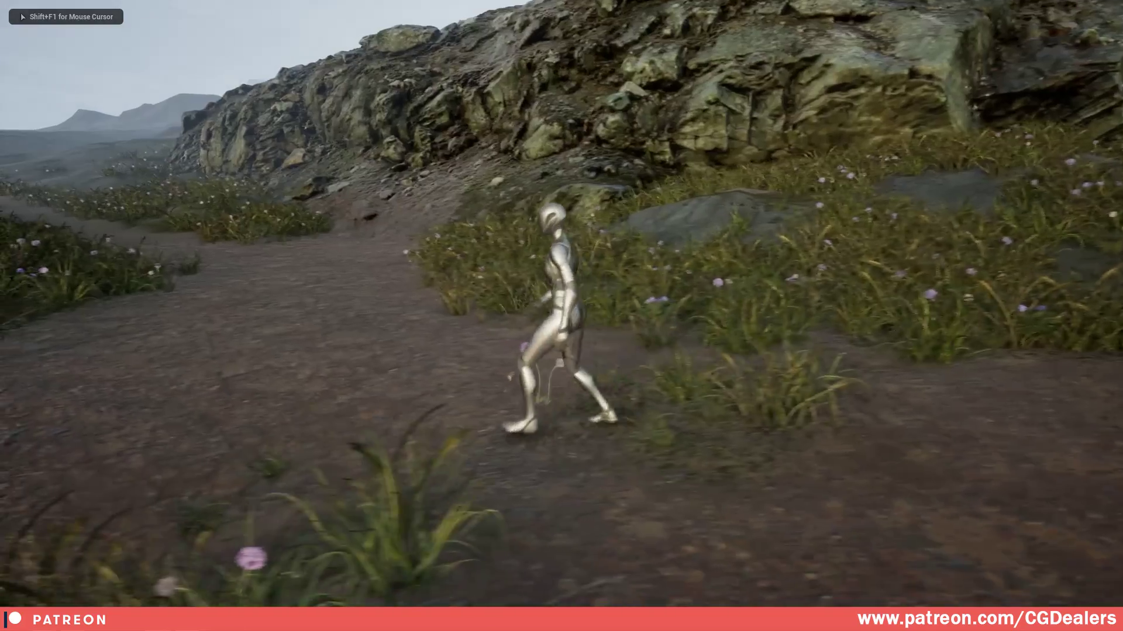
Step: Play-test the MegaScan_Testing level by running the character along the path and grass near the massive rock, and stop the session
key("a")
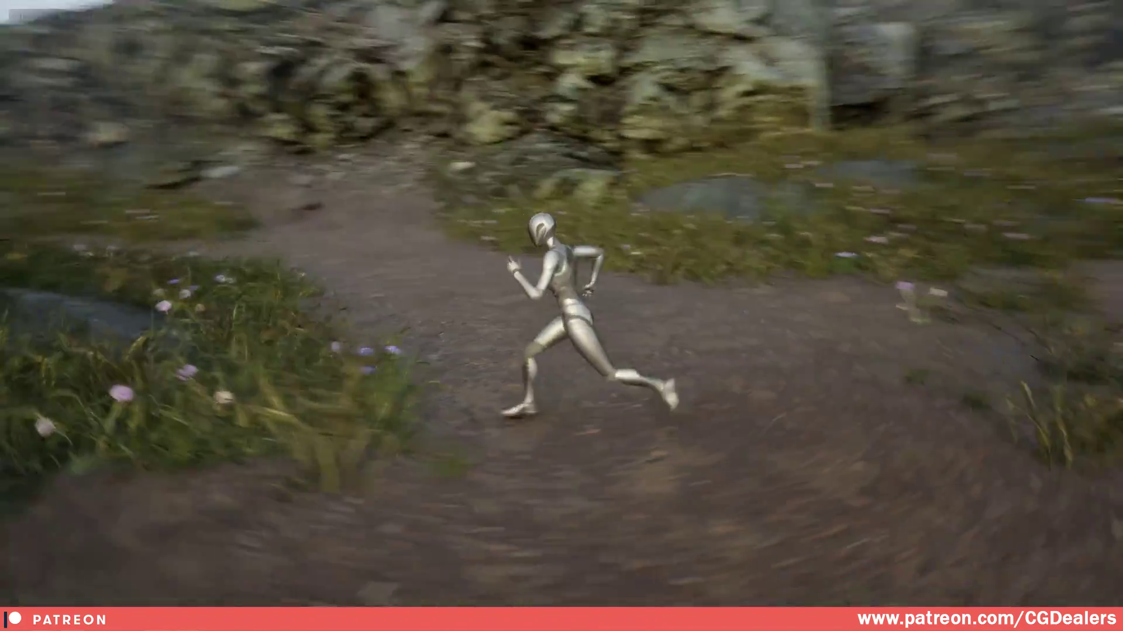
key("w")
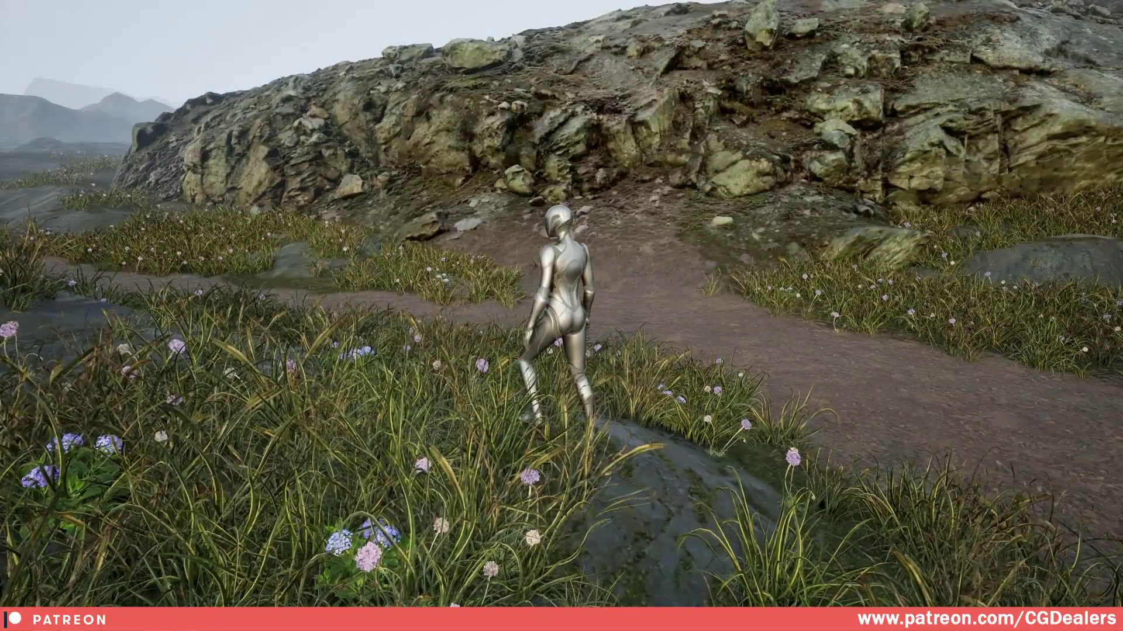
key("shift+F1")
key("F11")
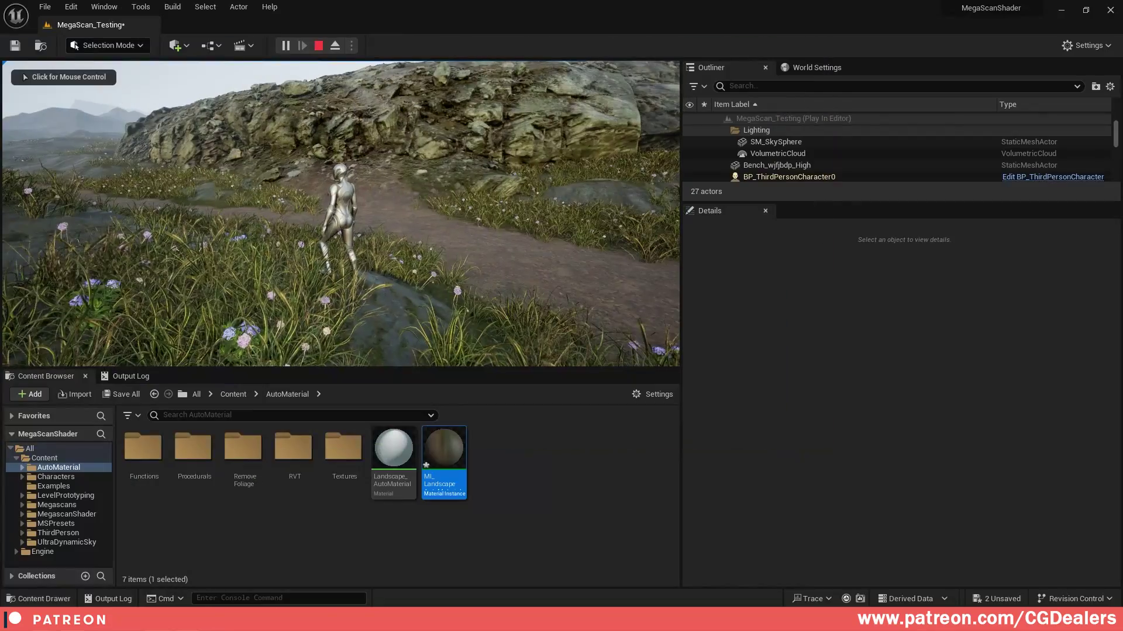
left_click(504, 262)
key("s")
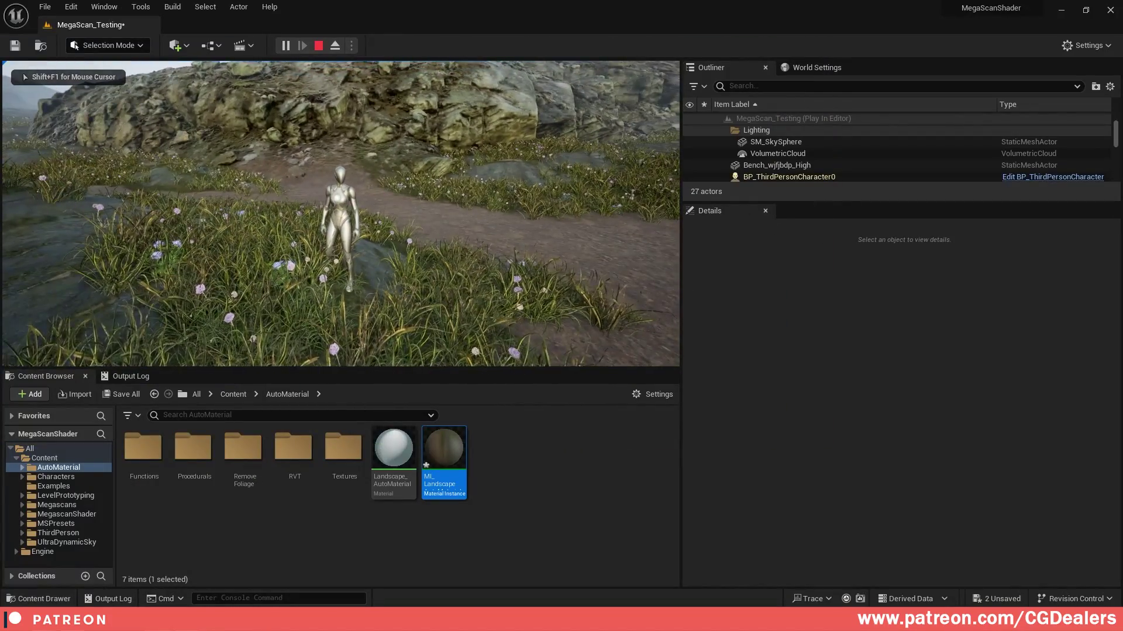
key("Escape")
key("f")
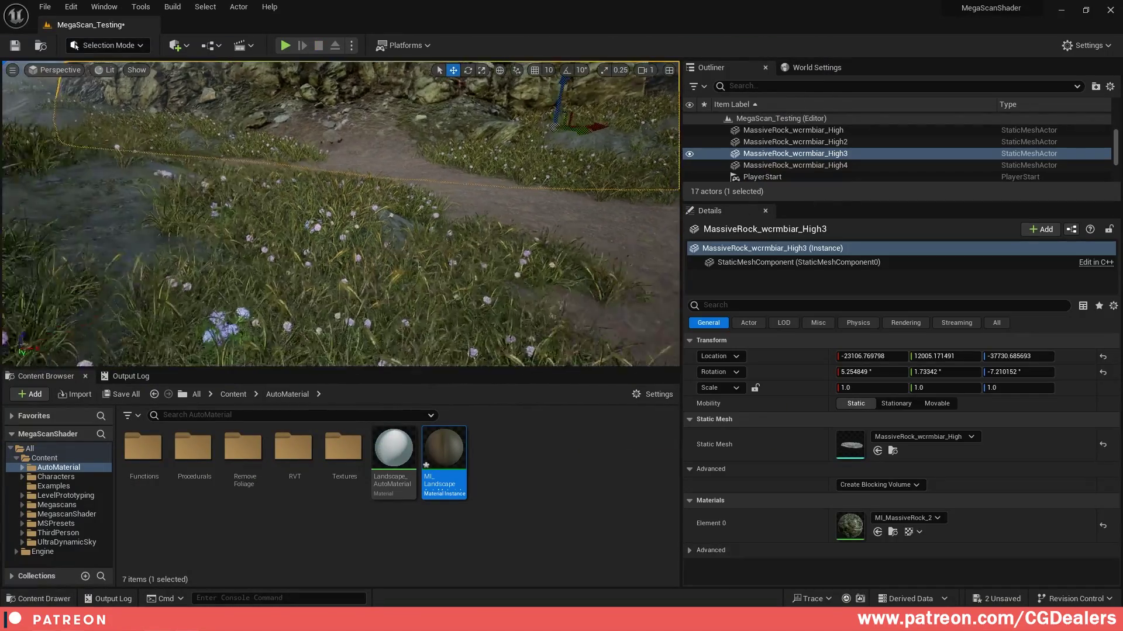